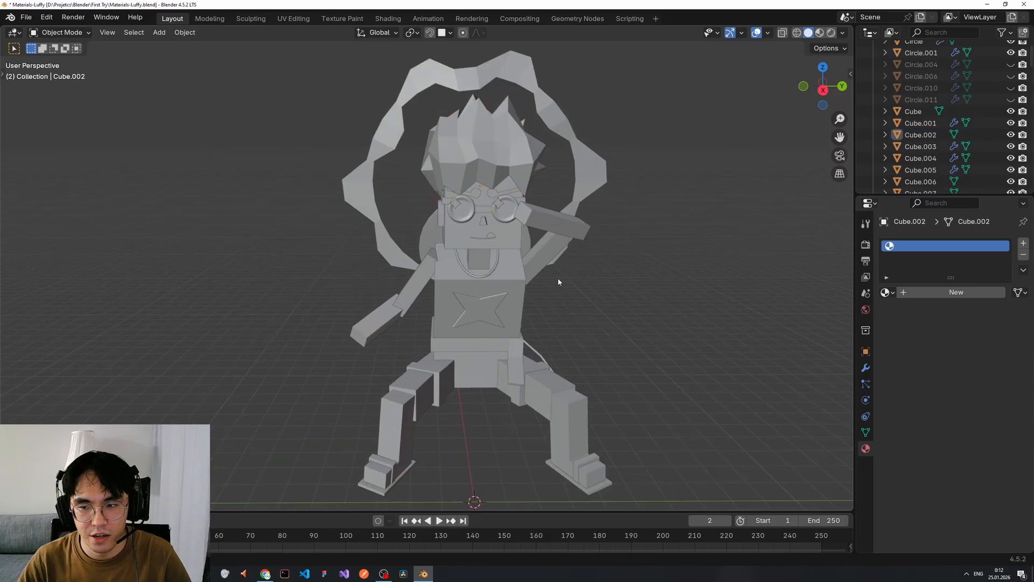
# - Select the hair and look through the tool, render, output, view layer, scene, world and collection properties
pyautogui.scroll(-1, 578, 281)
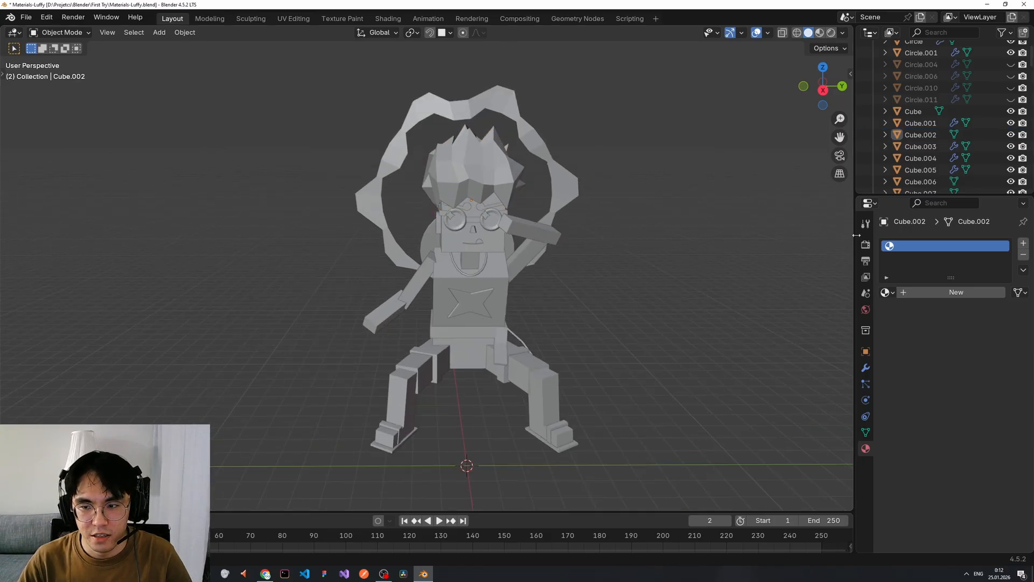
pyautogui.click(865, 310)
pyautogui.click(865, 367)
pyautogui.click(866, 351)
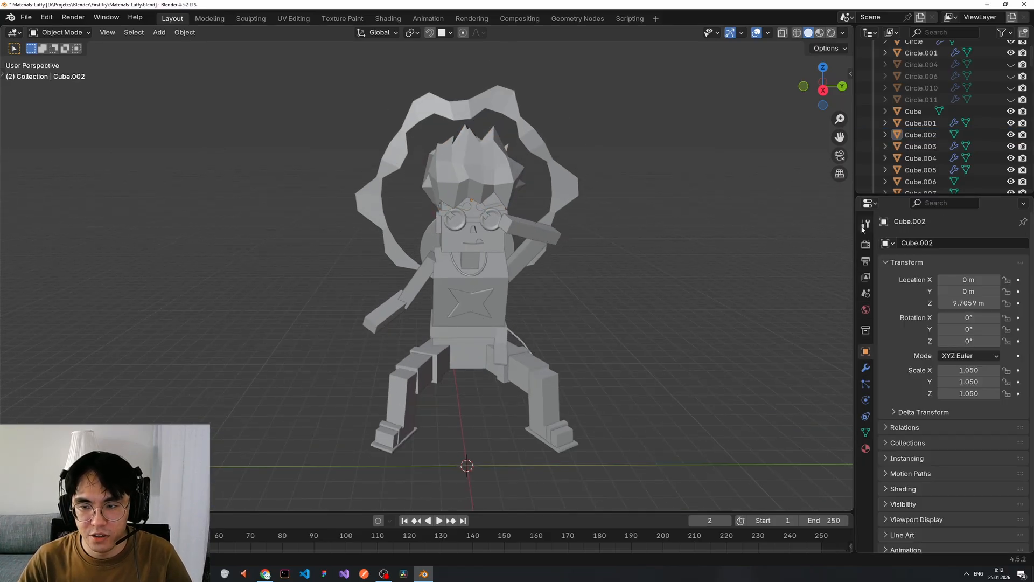
pyautogui.click(865, 223)
pyautogui.click(498, 185)
pyautogui.click(866, 243)
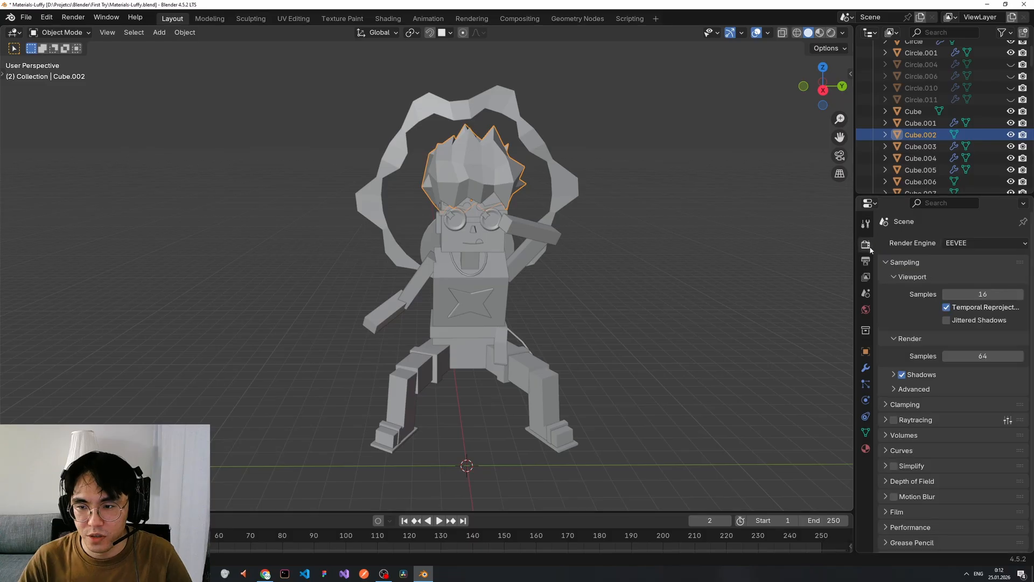
pyautogui.click(865, 260)
pyautogui.click(865, 277)
pyautogui.click(865, 293)
pyautogui.click(865, 309)
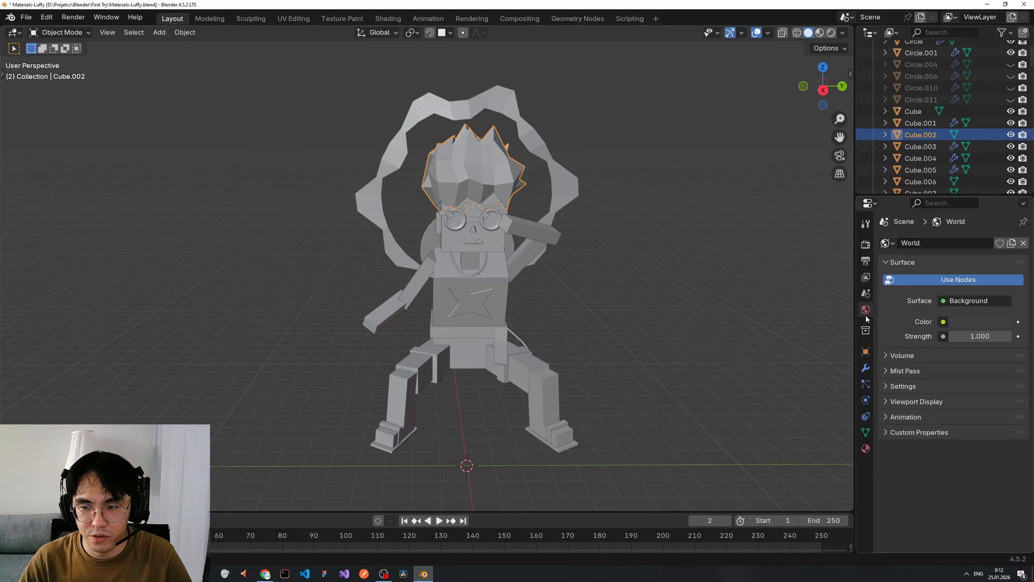
pyautogui.click(866, 331)
# - Examine the hair's modifier, particle, physics, constraint and mesh data properties, including the available modifier categories
pyautogui.click(866, 367)
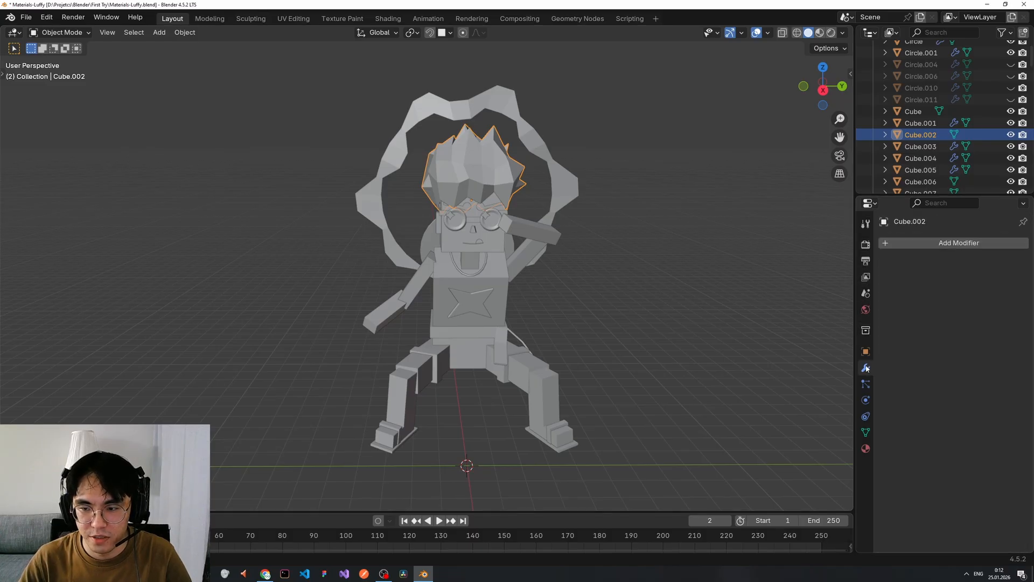
pyautogui.click(932, 245)
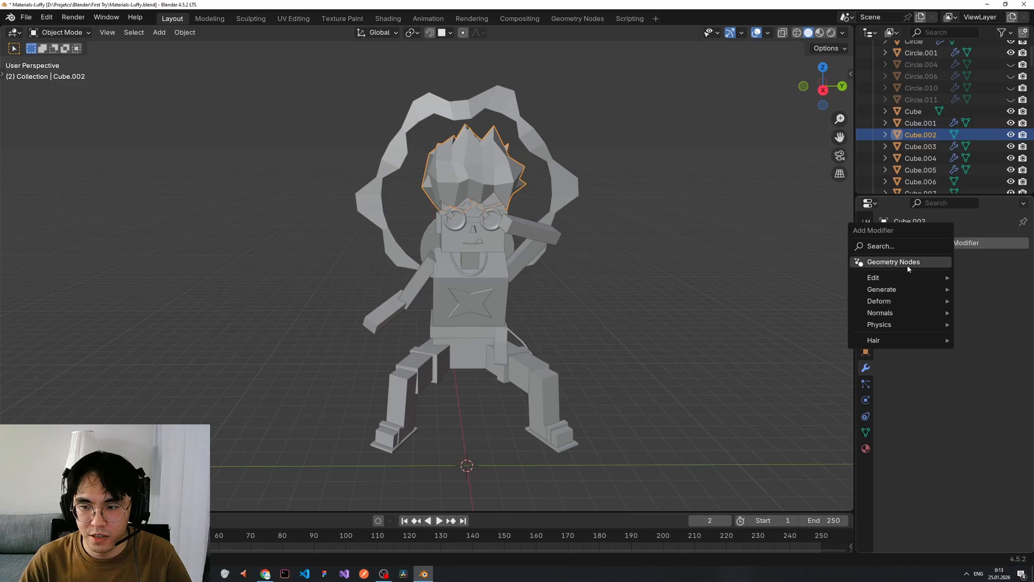
pyautogui.click(866, 384)
pyautogui.click(866, 399)
pyautogui.click(865, 417)
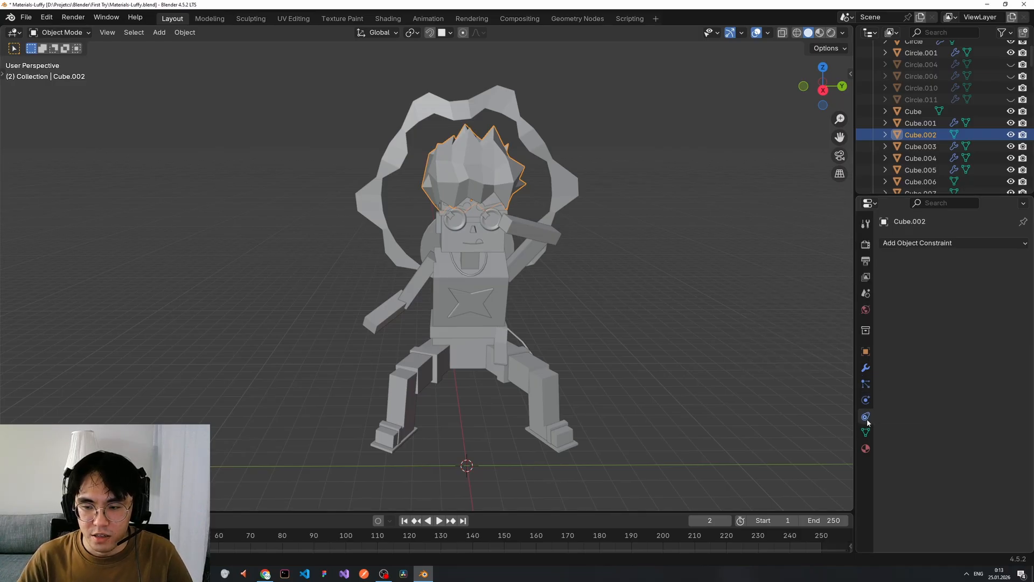
pyautogui.click(866, 432)
pyautogui.click(867, 416)
pyautogui.click(867, 400)
pyautogui.click(866, 384)
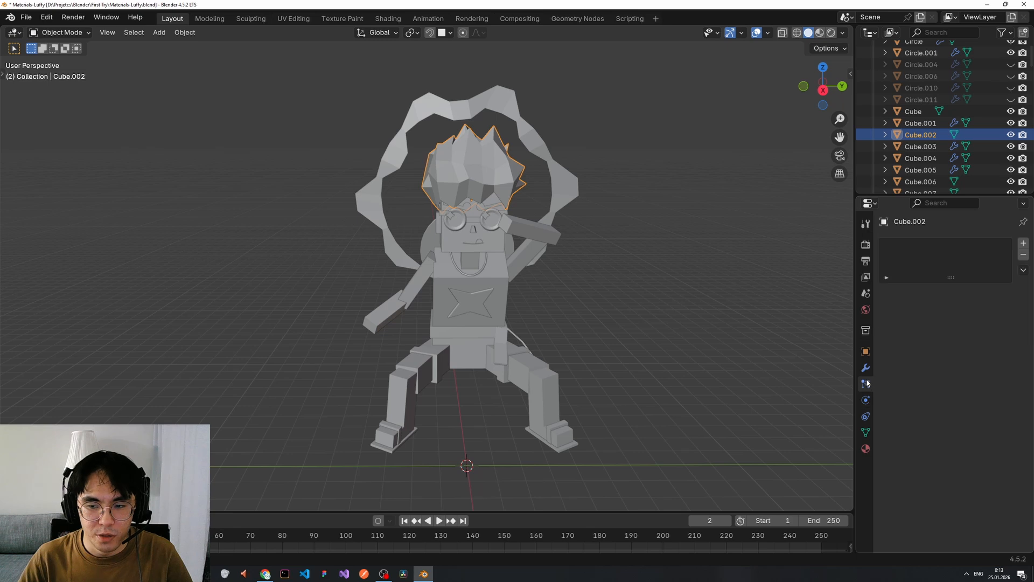
pyautogui.click(865, 416)
# - Create a new material for the hair and set its base color to blue, hex #414EE7
pyautogui.click(865, 448)
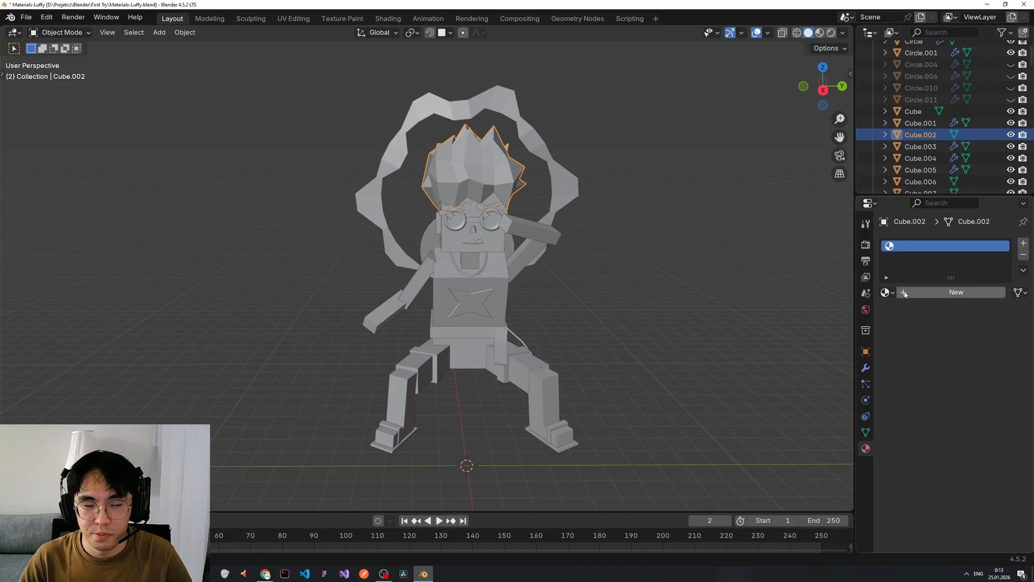
pyautogui.click(933, 293)
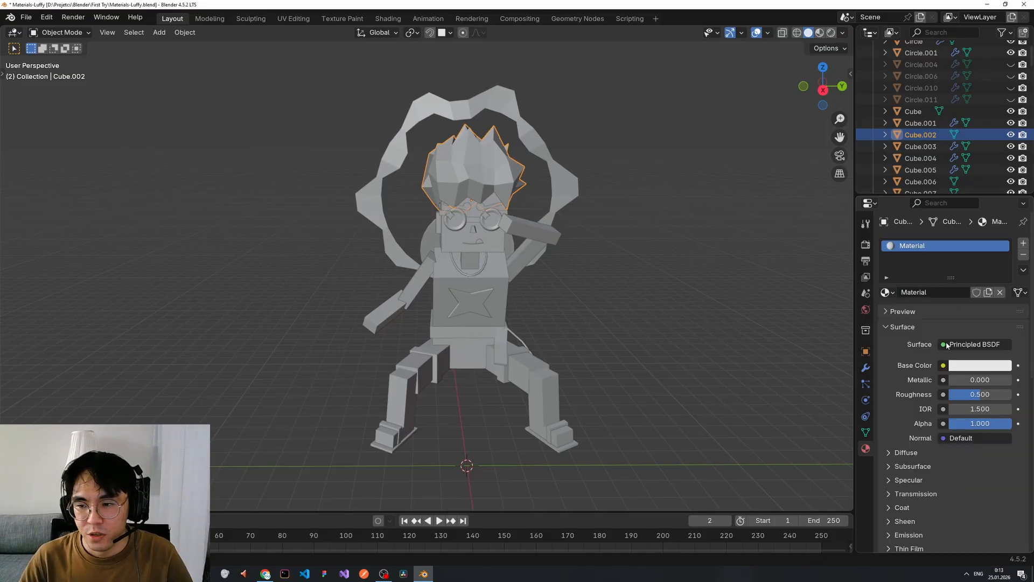
pyautogui.click(975, 366)
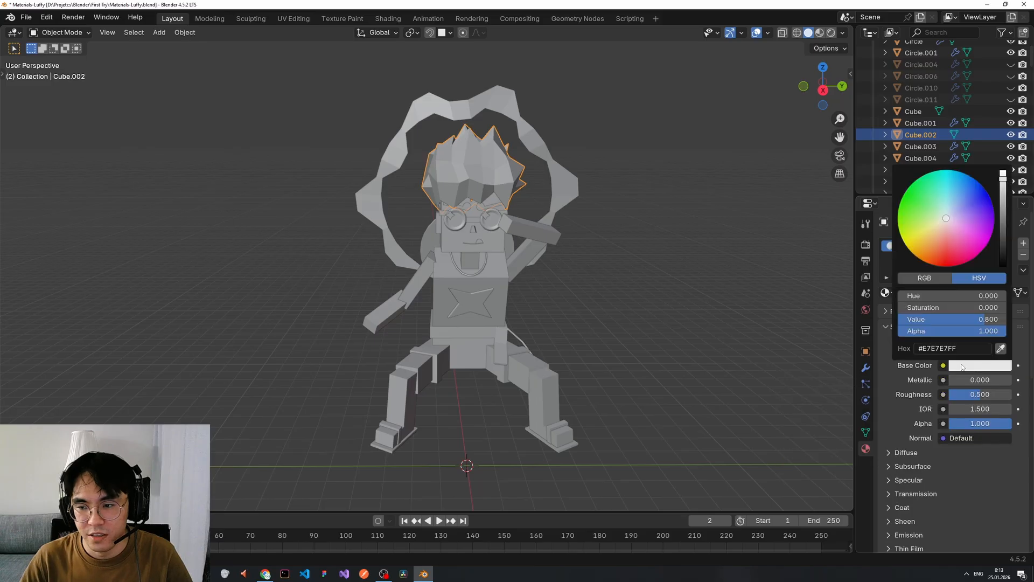
pyautogui.click(957, 368)
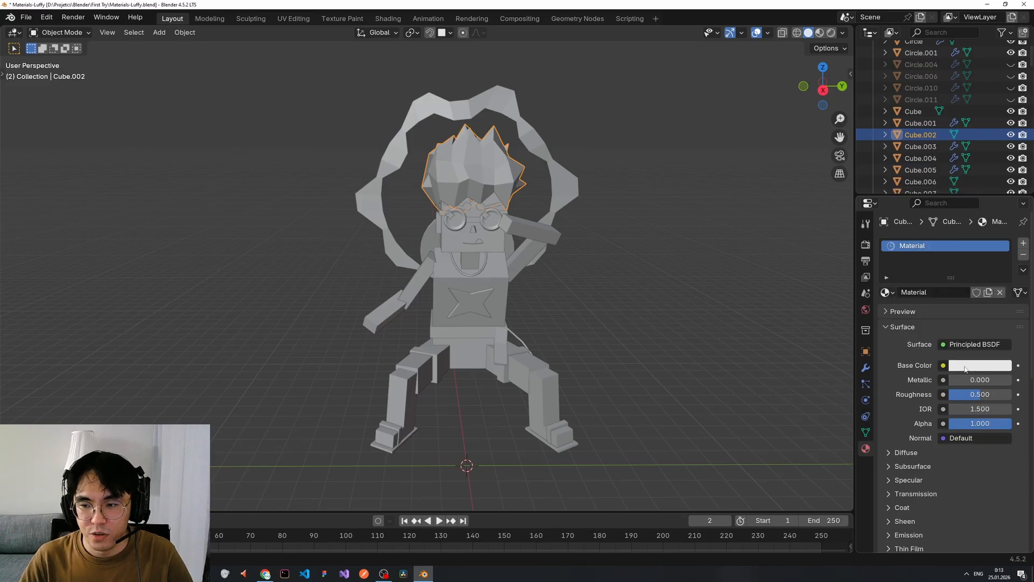
pyautogui.click(965, 369)
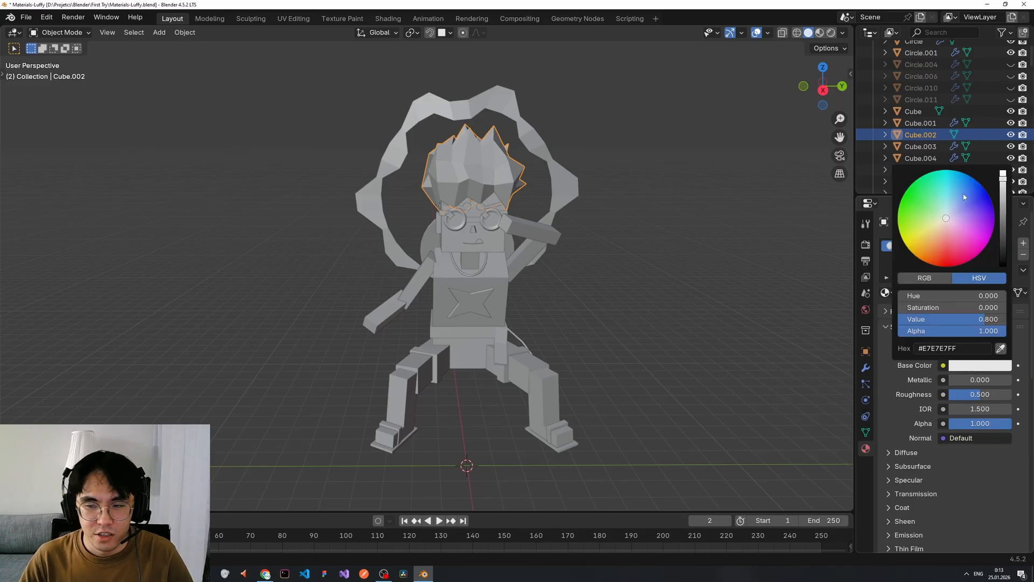
pyautogui.moveTo(952, 219); pyautogui.dragTo(976, 201)
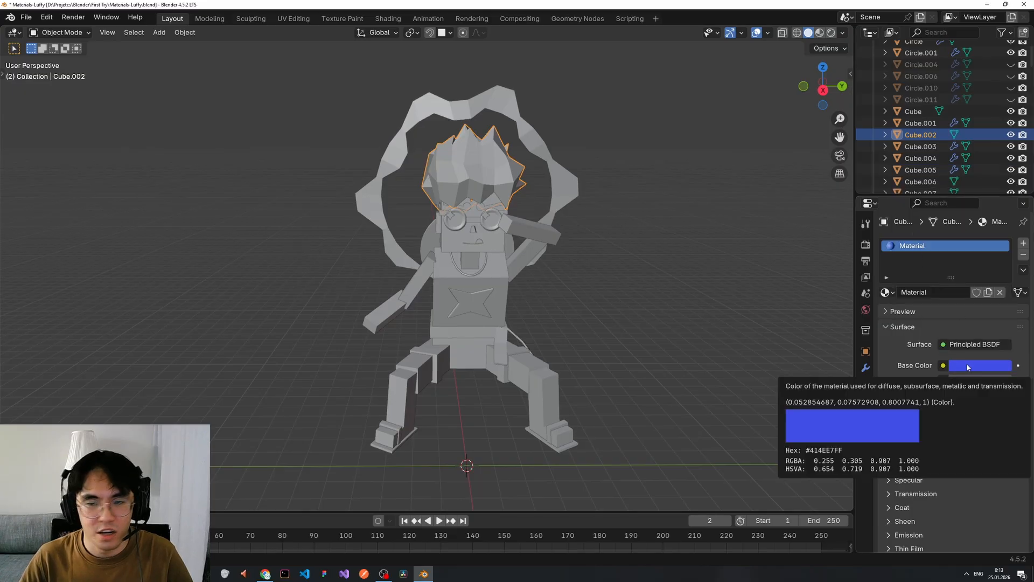
pyautogui.click(614, 176)
pyautogui.scroll(-2, 622, 184)
pyautogui.scroll(2, 597, 199)
pyautogui.press('z')
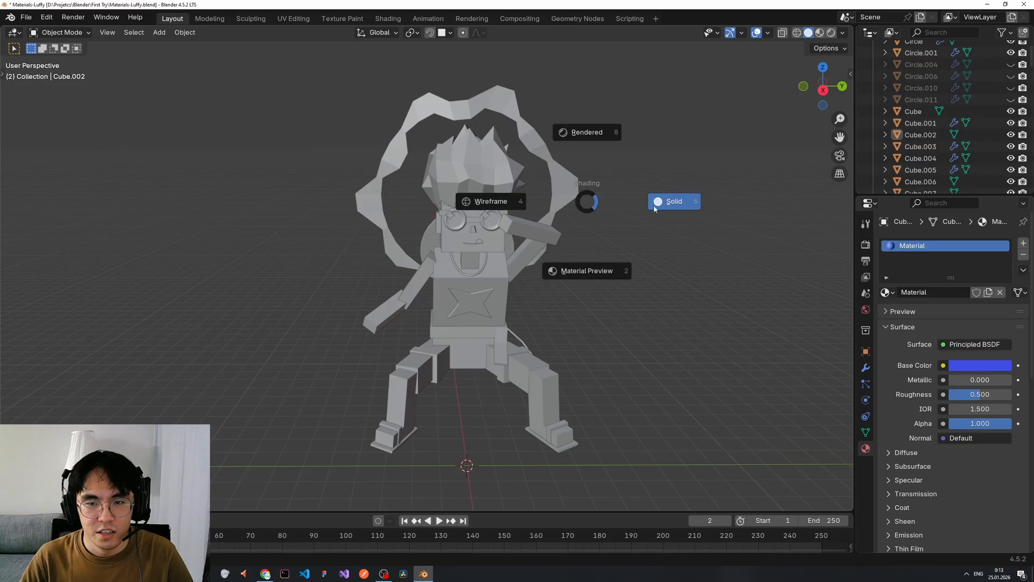
pyautogui.click(634, 206)
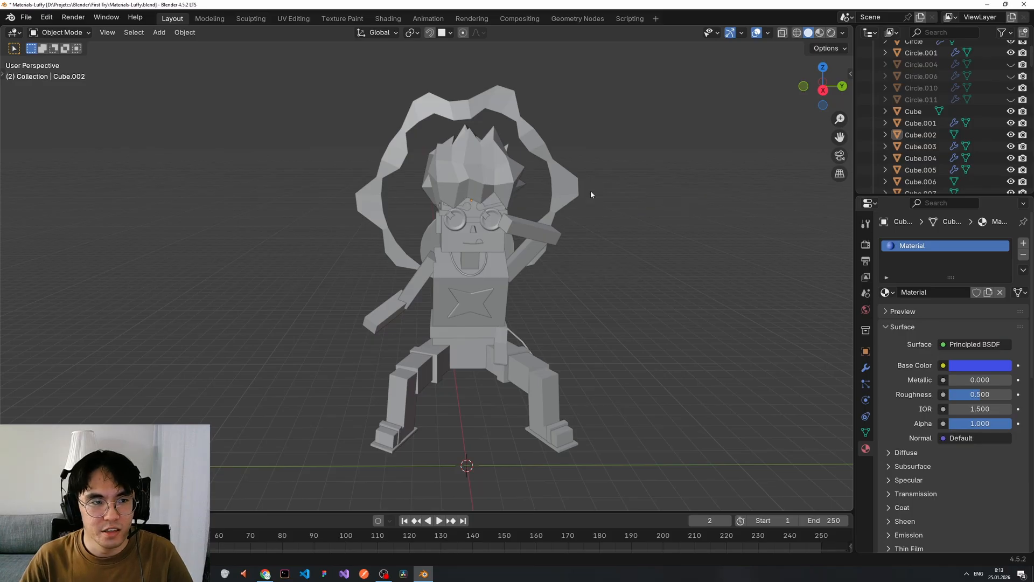
pyautogui.scroll(-1, 605, 195)
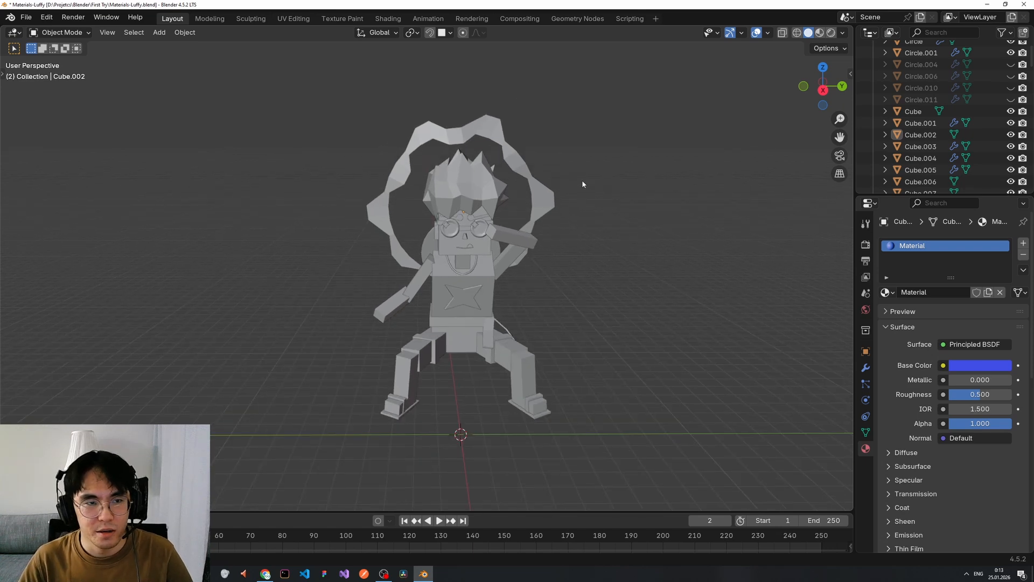
pyautogui.moveTo(582, 179)
pyautogui.mouseDown(button='middle')
pyautogui.moveTo(608, 182)
pyautogui.moveTo(585, 187)
pyautogui.mouseUp(button='middle')
pyautogui.scroll(1, 609, 182)
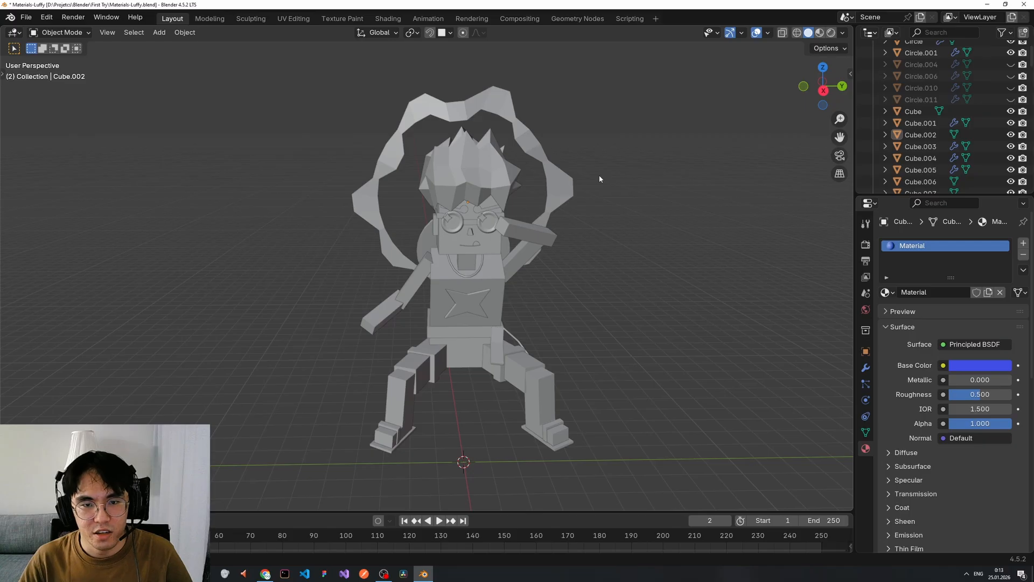
pyautogui.press('a')
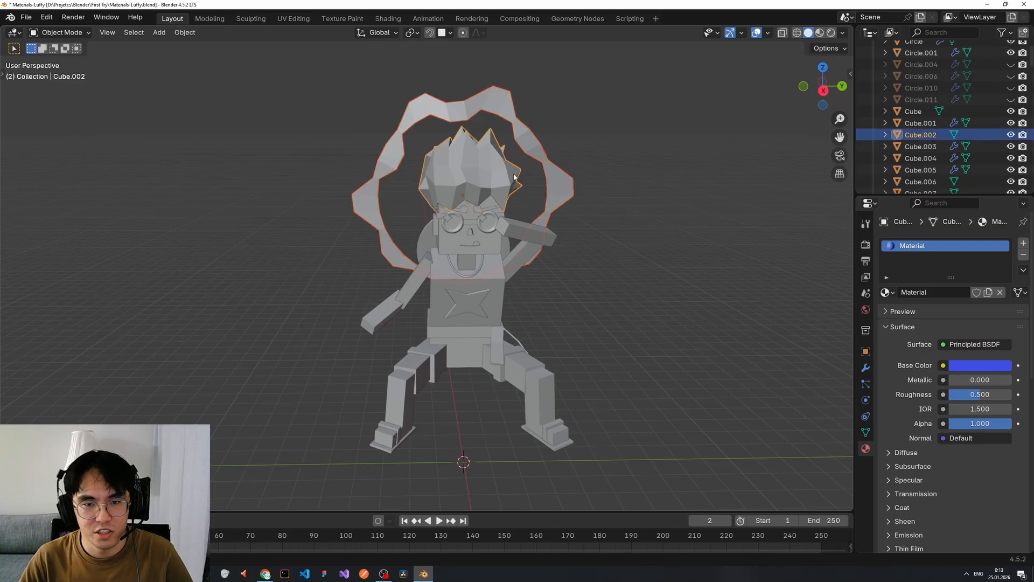
pyautogui.click(610, 143)
pyautogui.moveTo(591, 145); pyautogui.dragTo(555, 176)
pyautogui.click(603, 141)
pyautogui.scroll(-1, 604, 142)
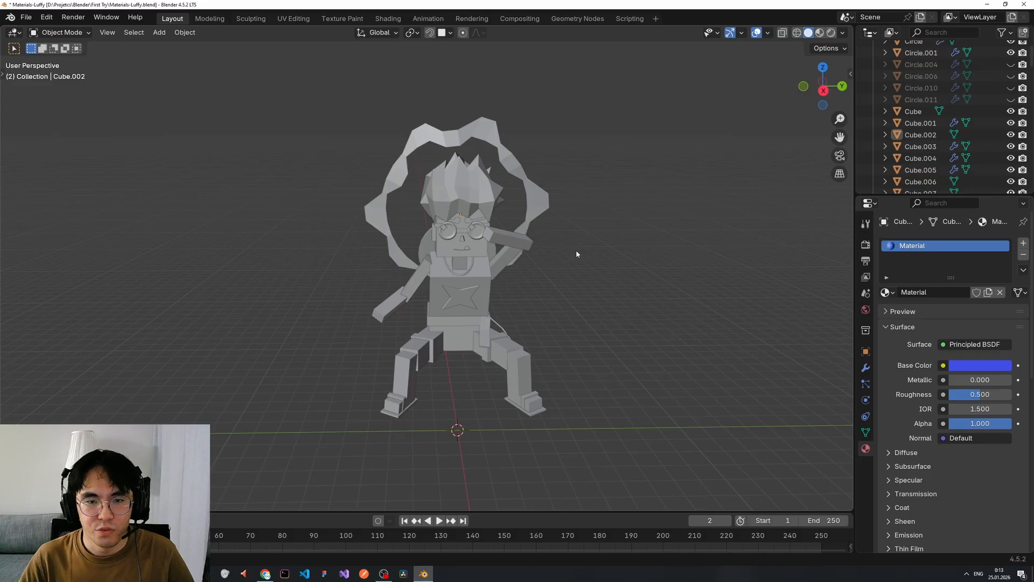
pyautogui.moveTo(571, 268); pyautogui.dragTo(604, 313)
pyautogui.moveTo(584, 275); pyautogui.dragTo(608, 326)
pyautogui.moveTo(547, 273)
pyautogui.mouseDown(button='middle')
pyautogui.moveTo(602, 275)
pyautogui.moveTo(556, 279)
pyautogui.moveTo(573, 271)
pyautogui.mouseUp(button='middle')
# - Switch the viewport to Material Preview shading to show the material colors
pyautogui.press('z')
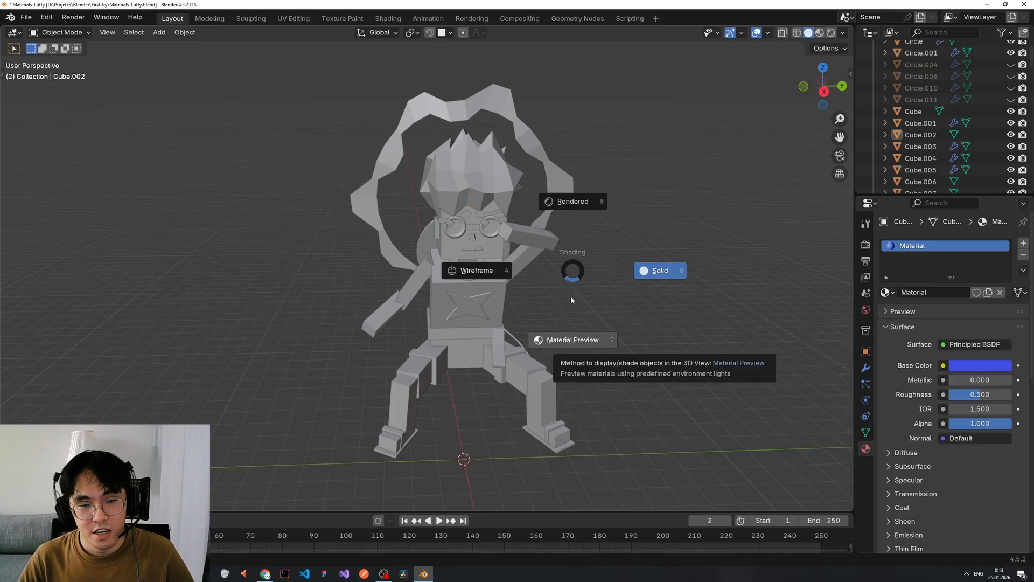
pyautogui.click(573, 340)
pyautogui.moveTo(580, 282); pyautogui.dragTo(601, 280, button='middle')
# - Unlink the blue material from the hair's material slot
pyautogui.click(515, 208)
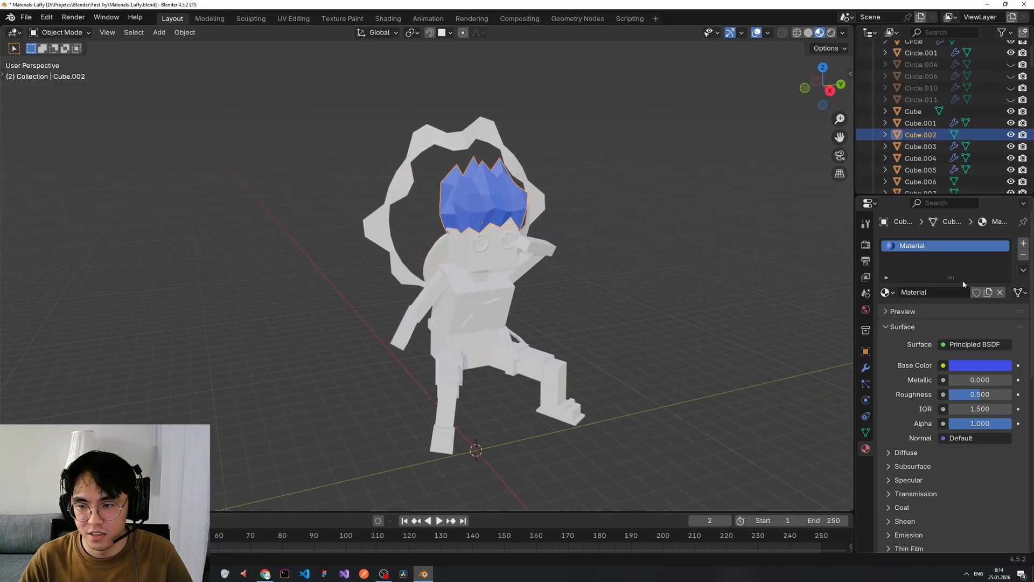
pyautogui.click(999, 292)
pyautogui.moveTo(635, 276); pyautogui.dragTo(574, 287, button='middle')
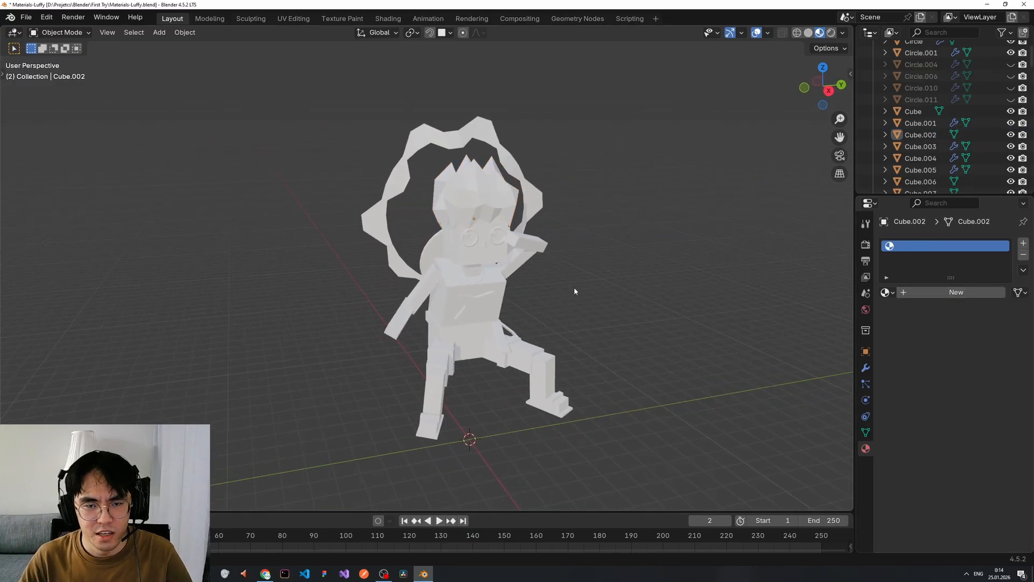
pyautogui.moveTo(525, 220); pyautogui.dragTo(511, 229, button='middle')
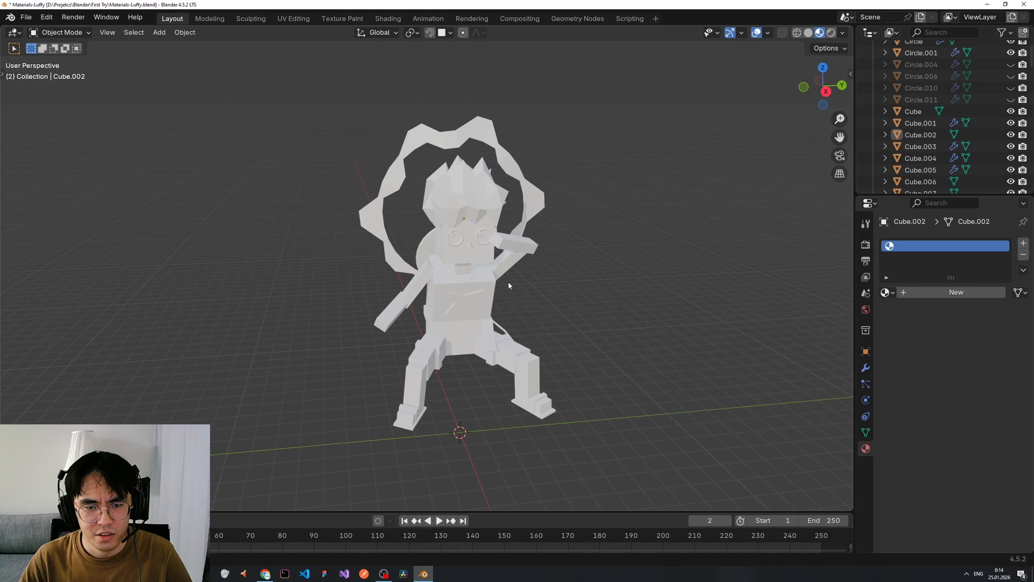
# - Compare the character in Solid and Material Preview shading, finishing in Material Preview
pyautogui.press('z')
pyautogui.click(560, 280)
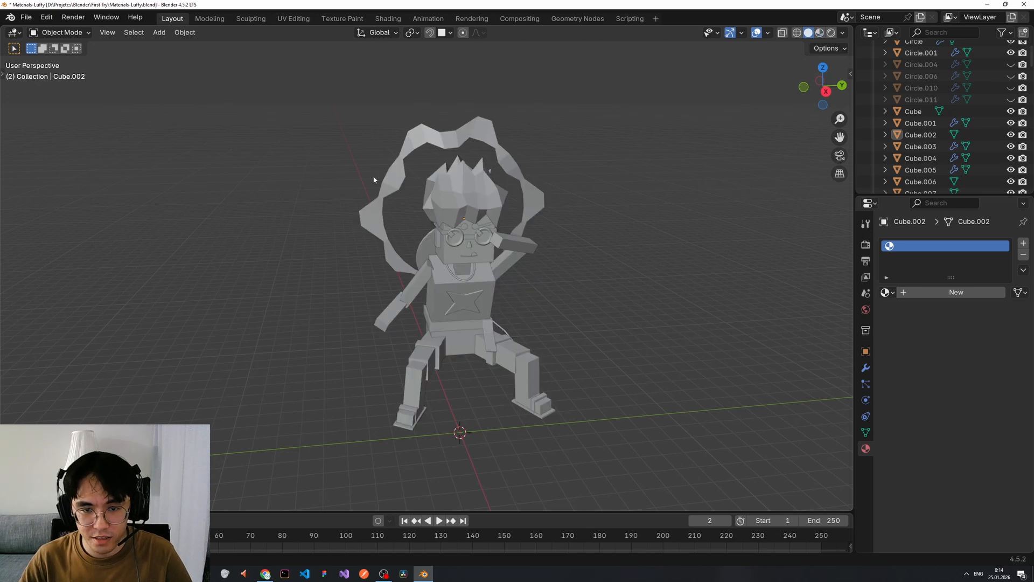
pyautogui.press('z')
pyautogui.click(525, 318)
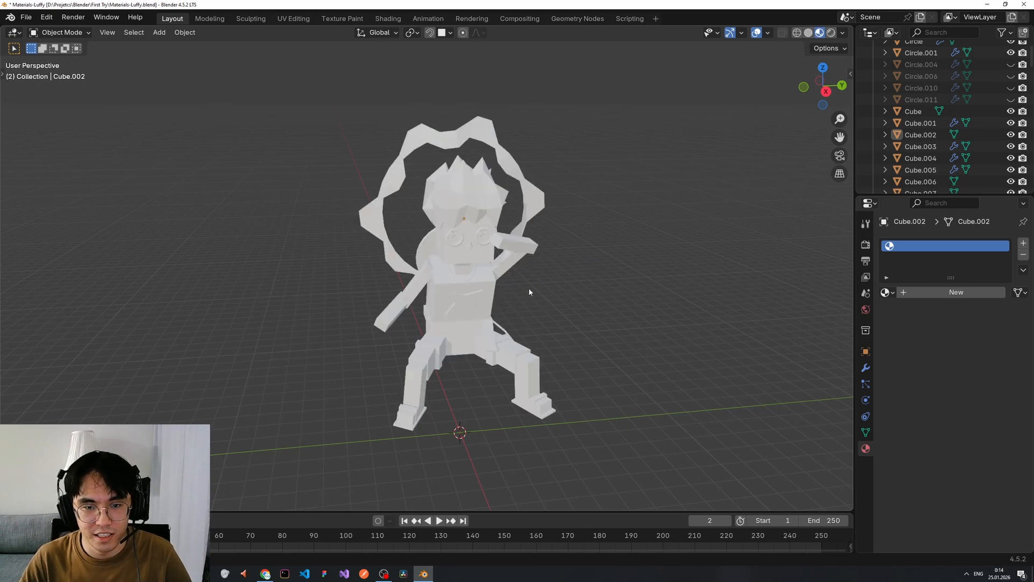
pyautogui.press('z')
pyautogui.click(586, 286)
pyautogui.press('z')
pyautogui.click(517, 347)
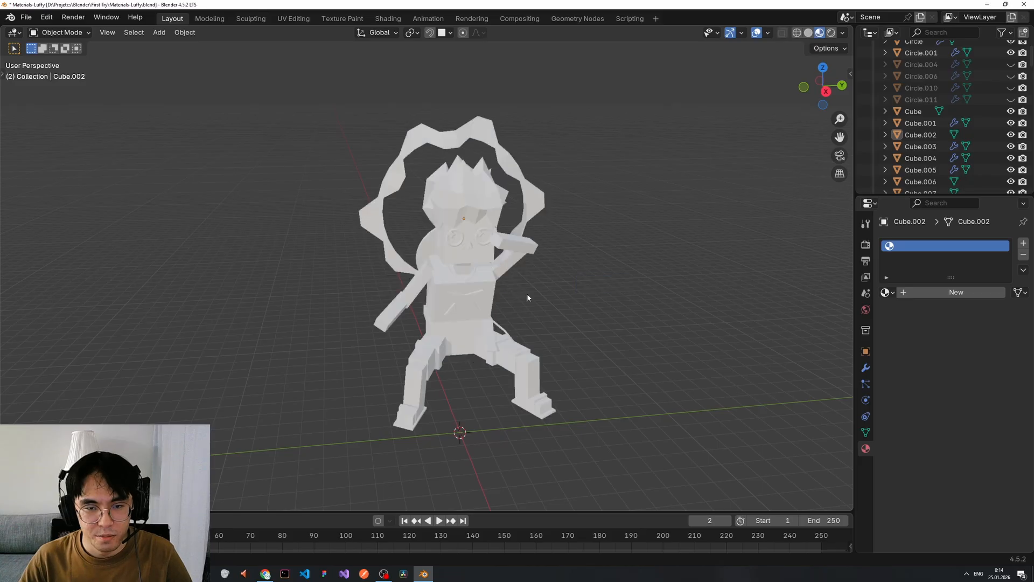
pyautogui.press('z')
pyautogui.click(594, 295)
pyautogui.press('z')
pyautogui.click(520, 348)
pyautogui.scroll(-2, 565, 272)
pyautogui.scroll(2, 566, 271)
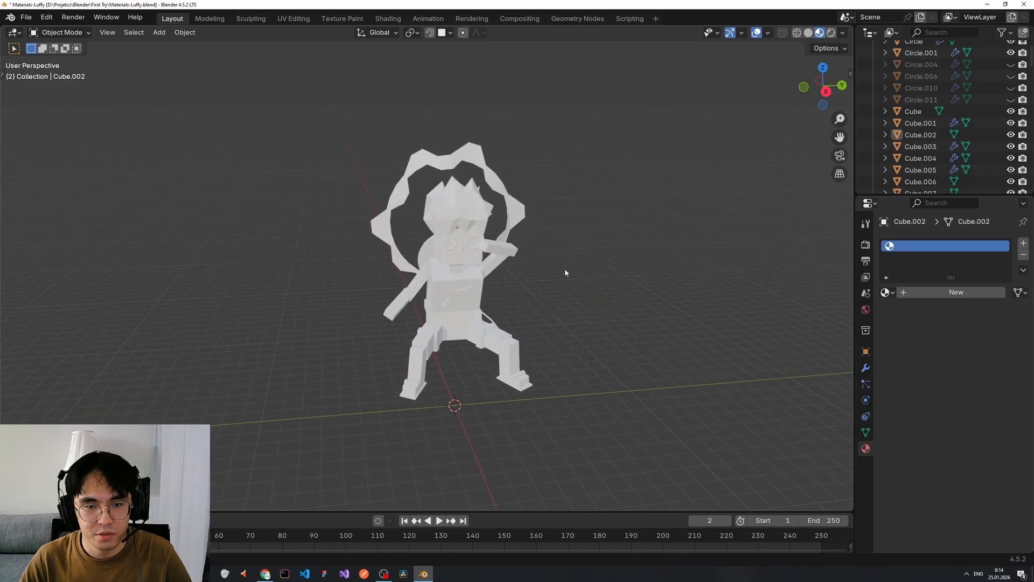
# - Assign a new material to the hair's empty slot and give it a blue base color
pyautogui.moveTo(572, 268)
pyautogui.mouseDown(button='middle')
pyautogui.moveTo(554, 269)
pyautogui.moveTo(586, 266)
pyautogui.moveTo(553, 259)
pyautogui.mouseUp(button='middle')
pyautogui.click(467, 179)
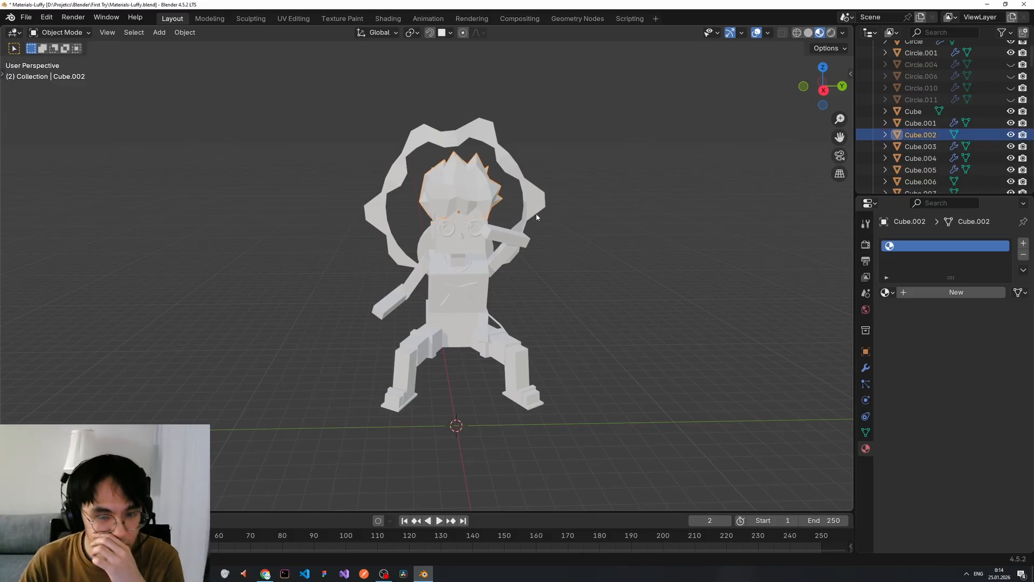
pyautogui.click(927, 296)
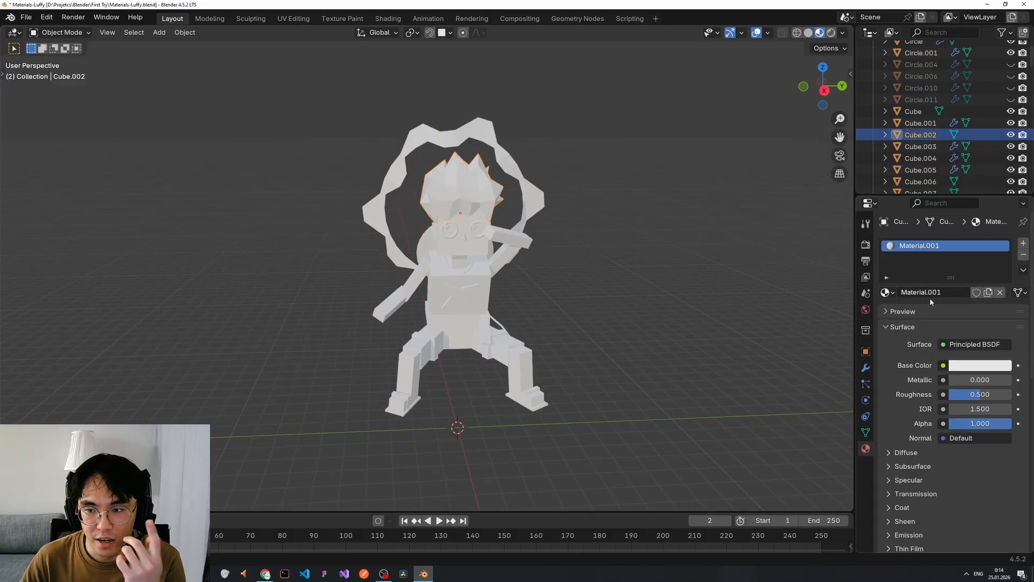
pyautogui.click(966, 366)
pyautogui.moveTo(962, 220); pyautogui.dragTo(975, 194)
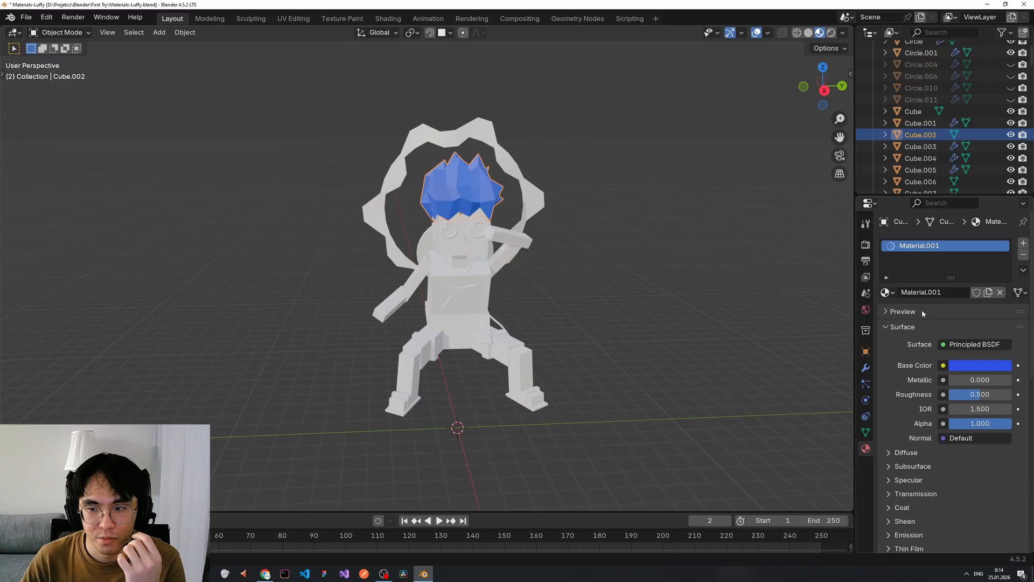
# - Create a new material for the torso and set its base color to orange
pyautogui.click(477, 269)
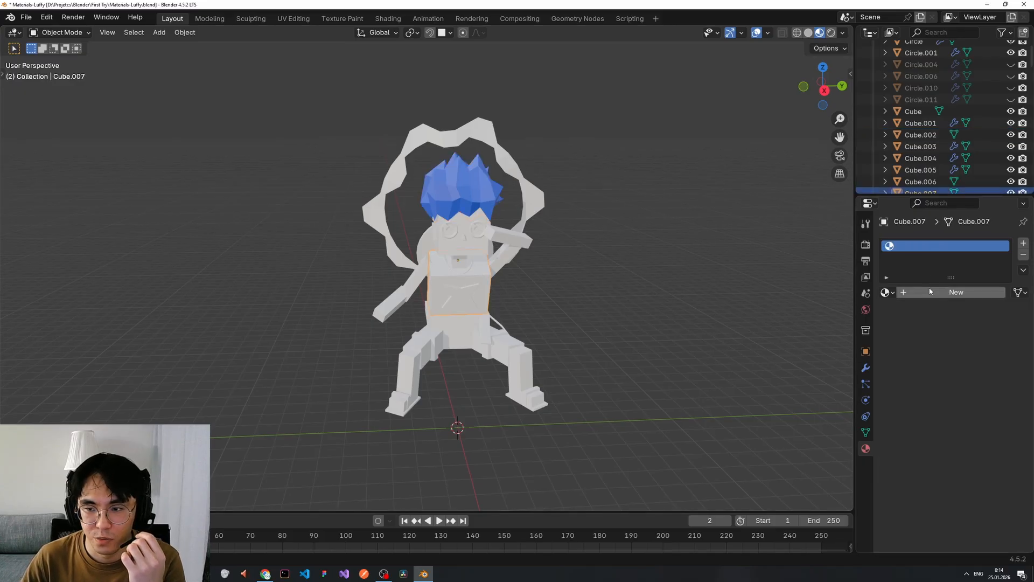
pyautogui.click(961, 296)
pyautogui.click(980, 365)
pyautogui.click(916, 244)
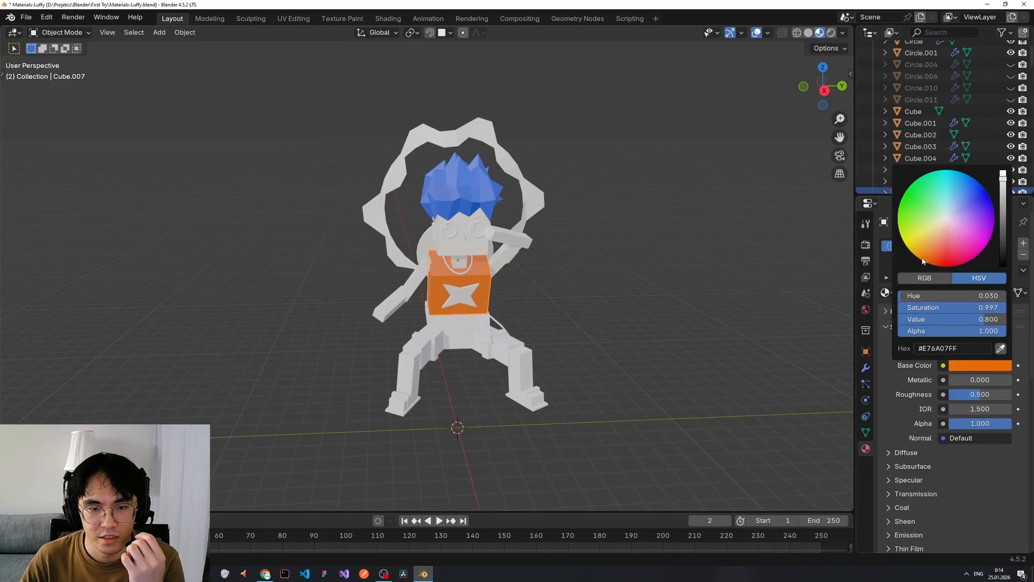
# - Create a new material for the lowered forearm and set its base color to purple
pyautogui.click(387, 303)
pyautogui.click(961, 294)
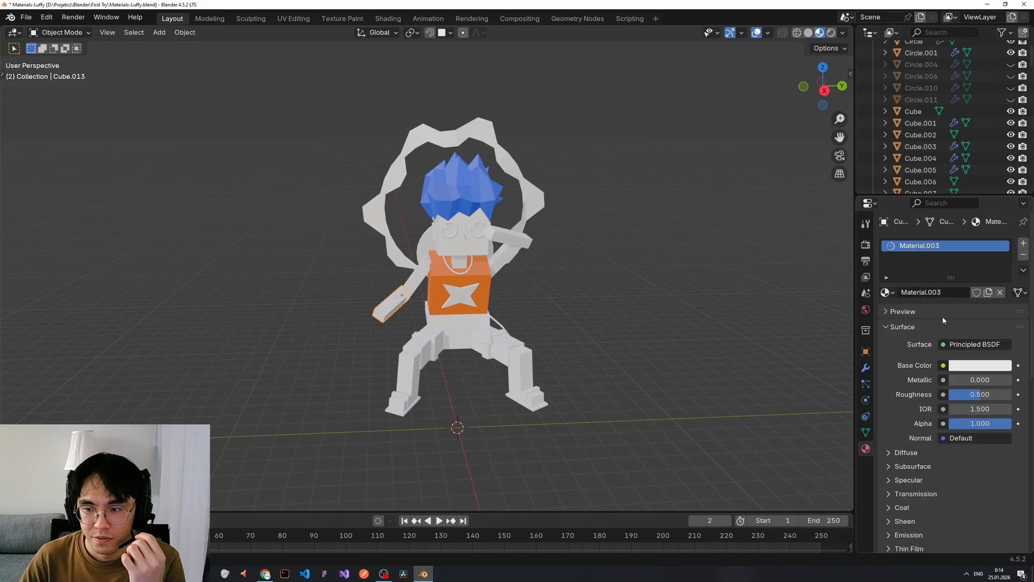
pyautogui.click(971, 365)
pyautogui.click(937, 167)
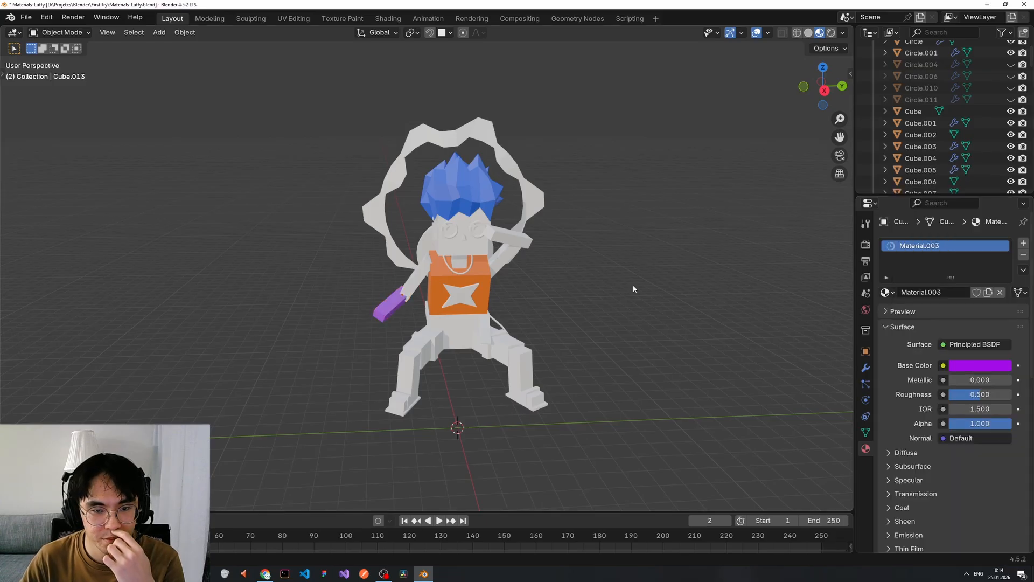
# - Undo the lowered forearm's purple material and the torso's orange base color
pyautogui.scroll(3, 632, 285)
pyautogui.scroll(-4, 632, 286)
pyautogui.scroll(4, 601, 275)
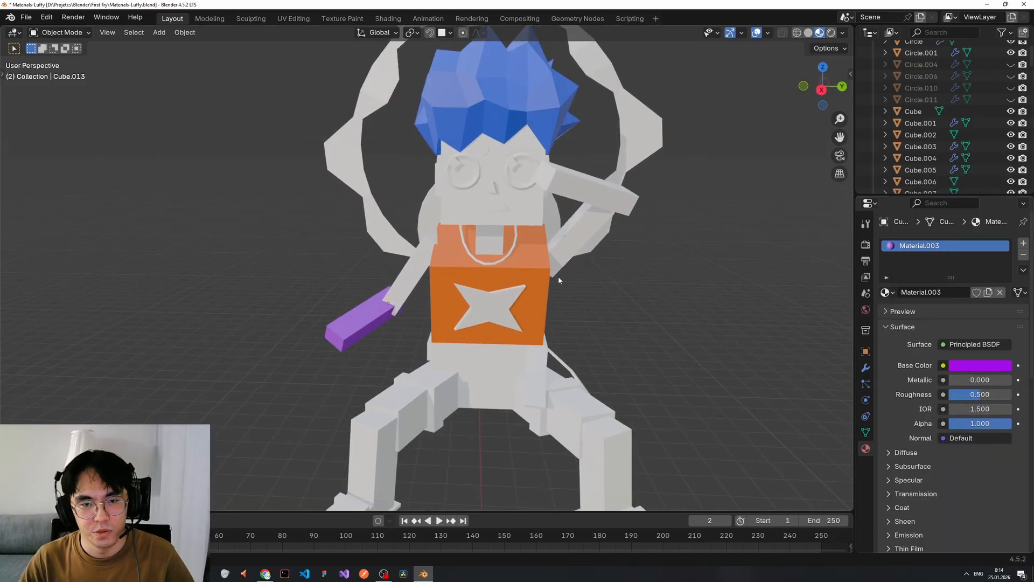
pyautogui.scroll(-3, 567, 283)
pyautogui.keyDown('shift'); pyautogui.moveTo(568, 287); pyautogui.dragTo(626, 280, button='middle'); pyautogui.keyUp('shift')
pyautogui.scroll(2, 599, 277)
pyautogui.scroll(-2, 616, 277)
pyautogui.scroll(1, 623, 282)
pyautogui.hotkey('ctrl', 'z')
pyautogui.hotkey('ctrl', 'z')
pyautogui.hotkey('ctrl', 'z')
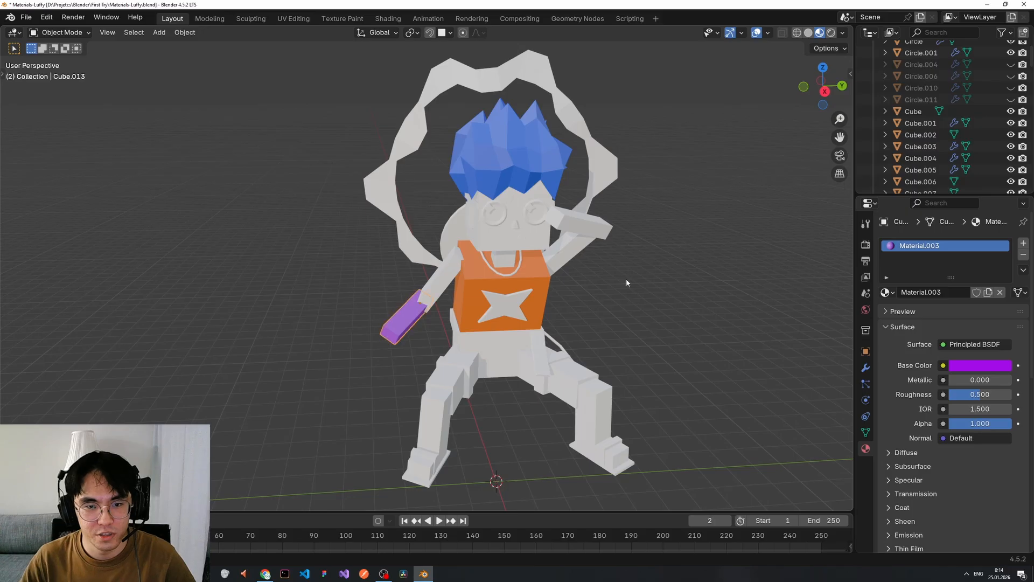
pyautogui.hotkey('ctrl', 'z')
pyautogui.hotkey('ctrl', 'z')
pyautogui.hotkey('ctrl', 'z')
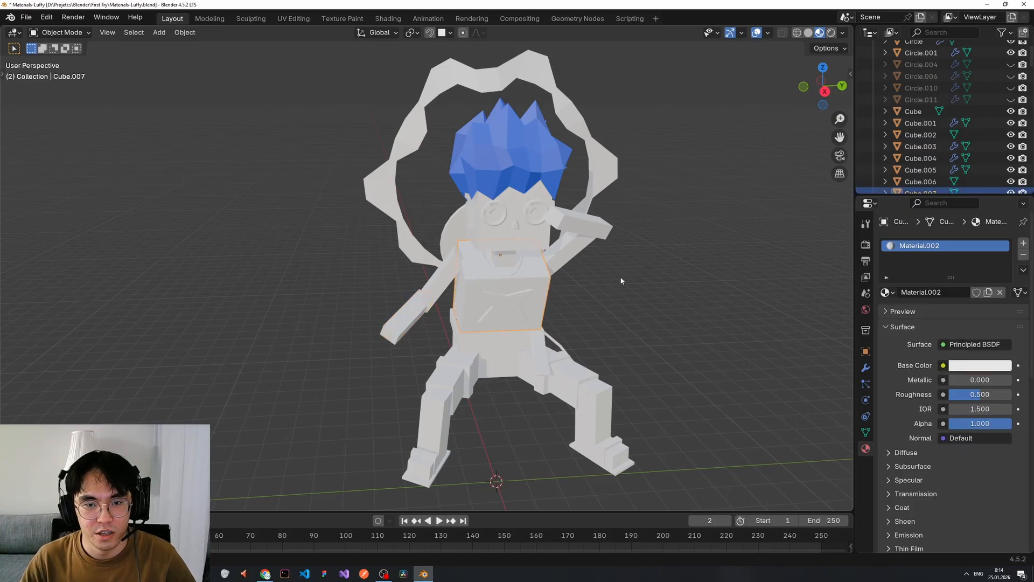
pyautogui.scroll(2, 610, 279)
pyautogui.scroll(-3, 609, 275)
pyautogui.moveTo(606, 270); pyautogui.dragTo(571, 266, button='middle')
pyautogui.scroll(2, 572, 265)
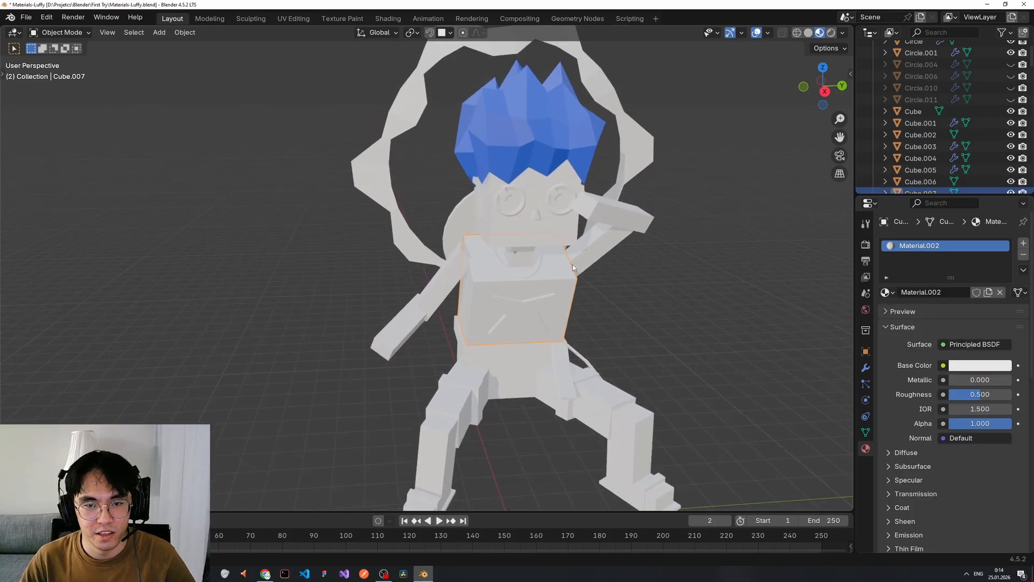
pyautogui.click(447, 285)
pyautogui.keyDown('shift'); pyautogui.click(408, 322); pyautogui.keyUp('shift')
pyautogui.keyDown('shift'); pyautogui.click(606, 245); pyautogui.keyUp('shift')
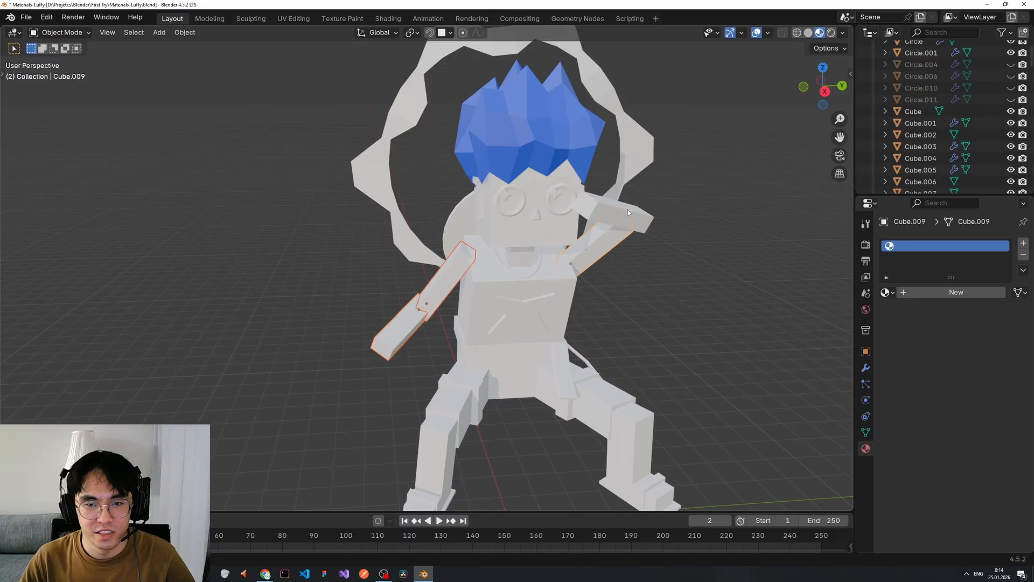
pyautogui.keyDown('shift'); pyautogui.click(628, 208); pyautogui.keyUp('shift')
pyautogui.moveTo(639, 260); pyautogui.dragTo(605, 271, button='middle')
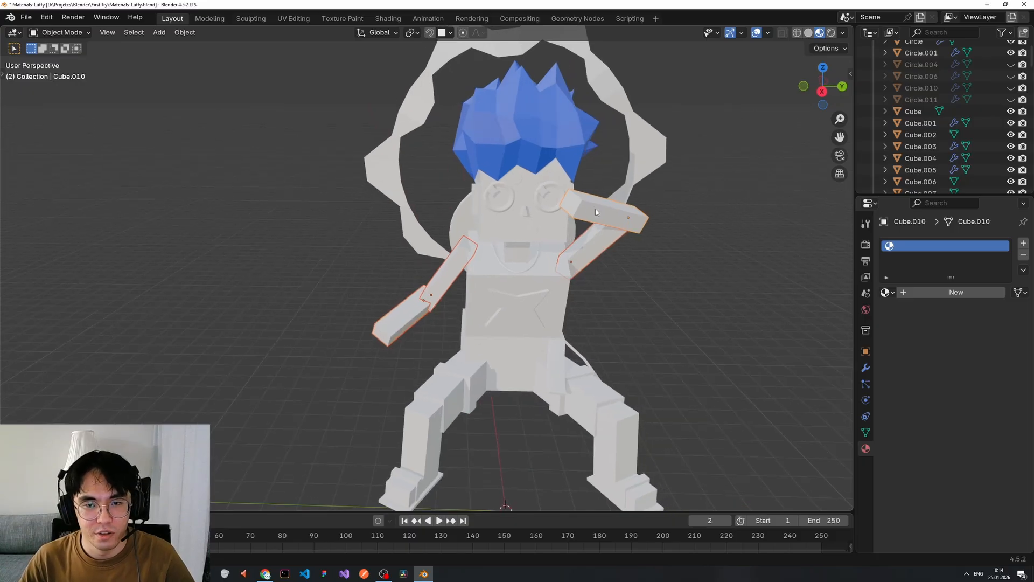
pyautogui.scroll(-1, 590, 222)
pyautogui.moveTo(581, 230); pyautogui.dragTo(595, 228, button='middle')
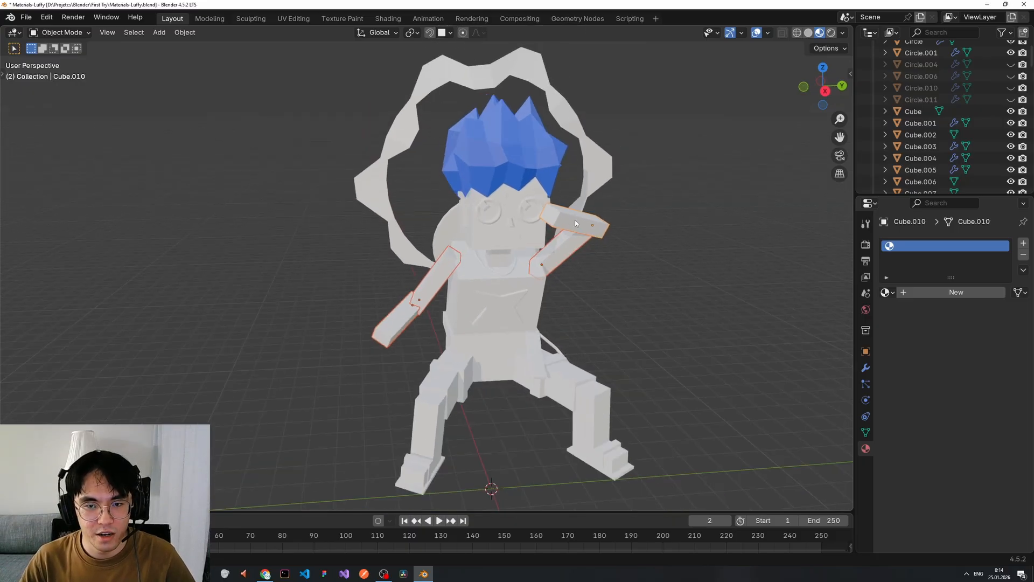
pyautogui.moveTo(489, 392); pyautogui.dragTo(532, 344, button='middle')
pyautogui.keyDown('shift'); pyautogui.click(470, 277); pyautogui.keyUp('shift')
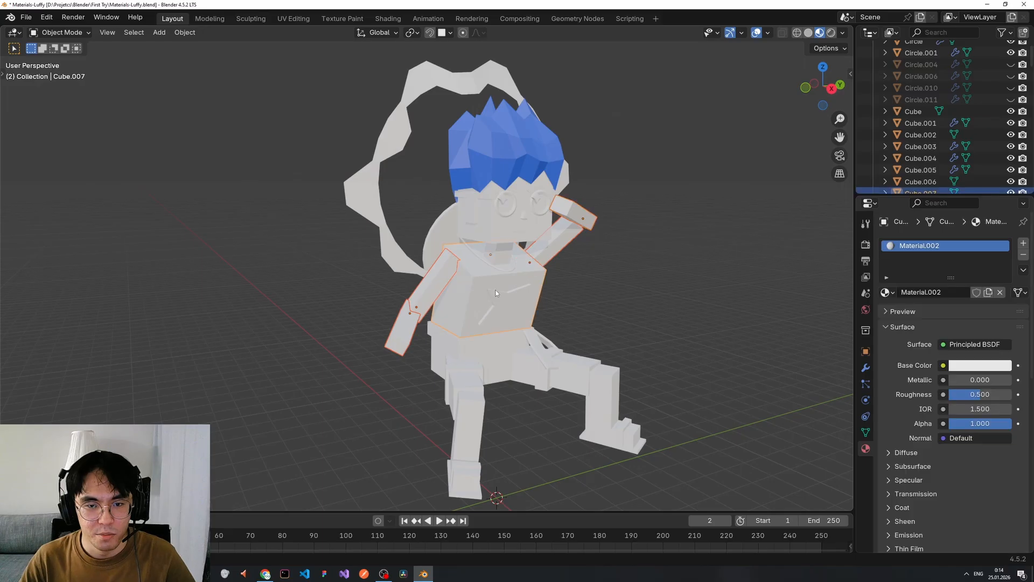
pyautogui.moveTo(470, 278); pyautogui.dragTo(478, 315, button='middle')
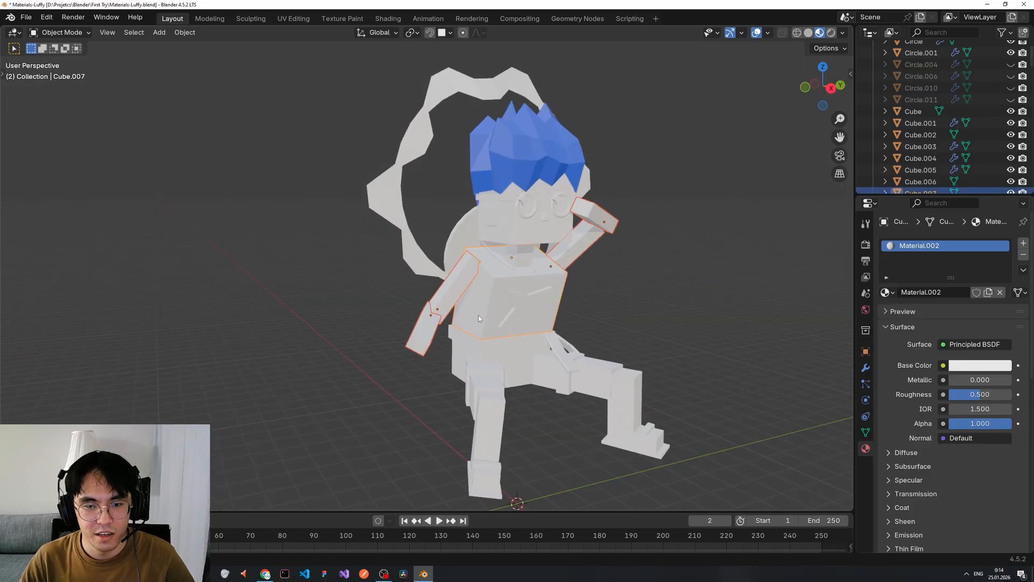
pyautogui.moveTo(513, 405); pyautogui.dragTo(534, 326, button='middle')
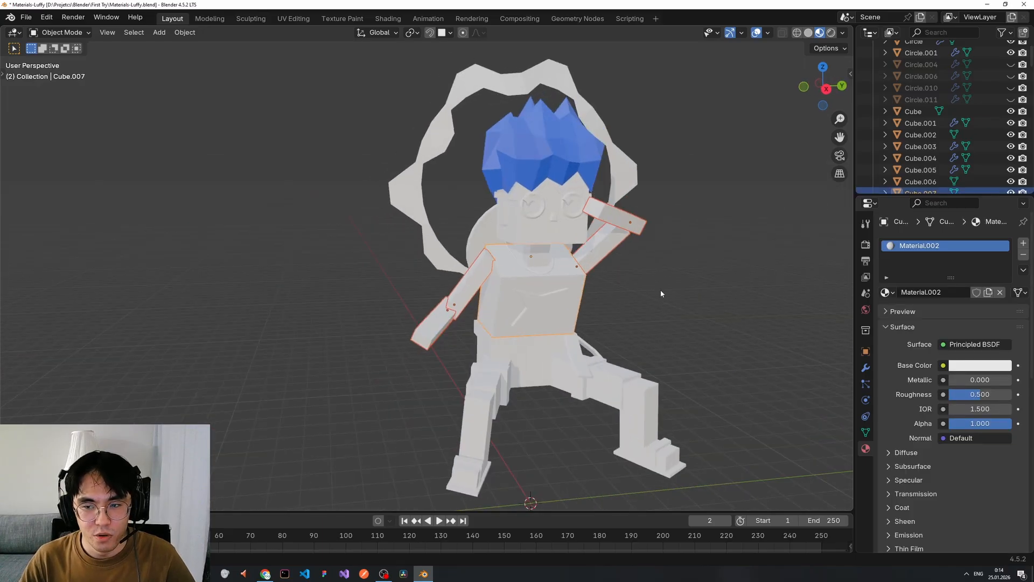
pyautogui.click(965, 369)
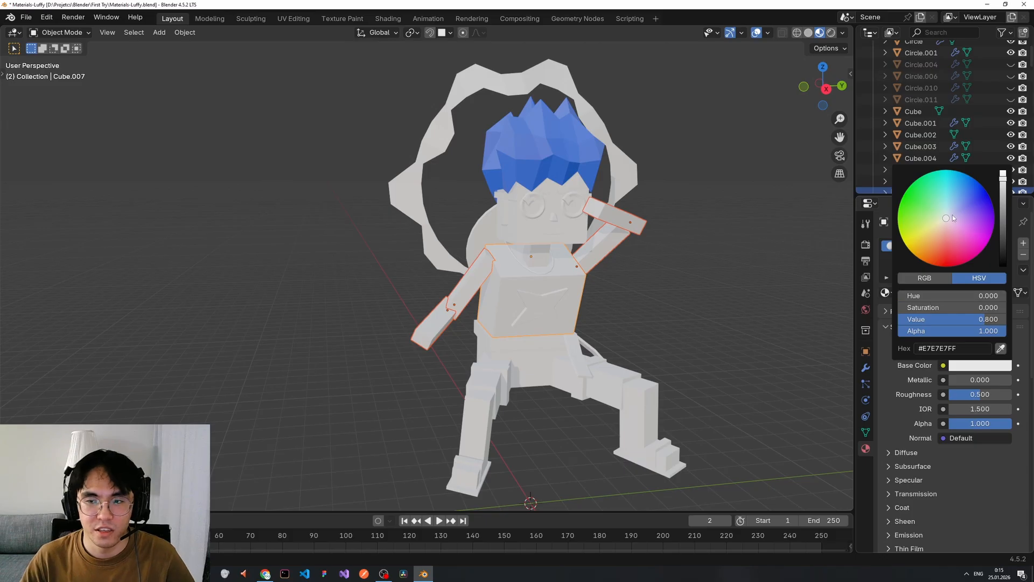
pyautogui.click(661, 275)
# - Select both arms and the torso with the lowered forearm active, and create a new material with a light peach base color
pyautogui.click(609, 240)
pyautogui.keyDown('shift'); pyautogui.click(622, 212); pyautogui.keyUp('shift')
pyautogui.keyDown('shift'); pyautogui.click(542, 294); pyautogui.keyUp('shift')
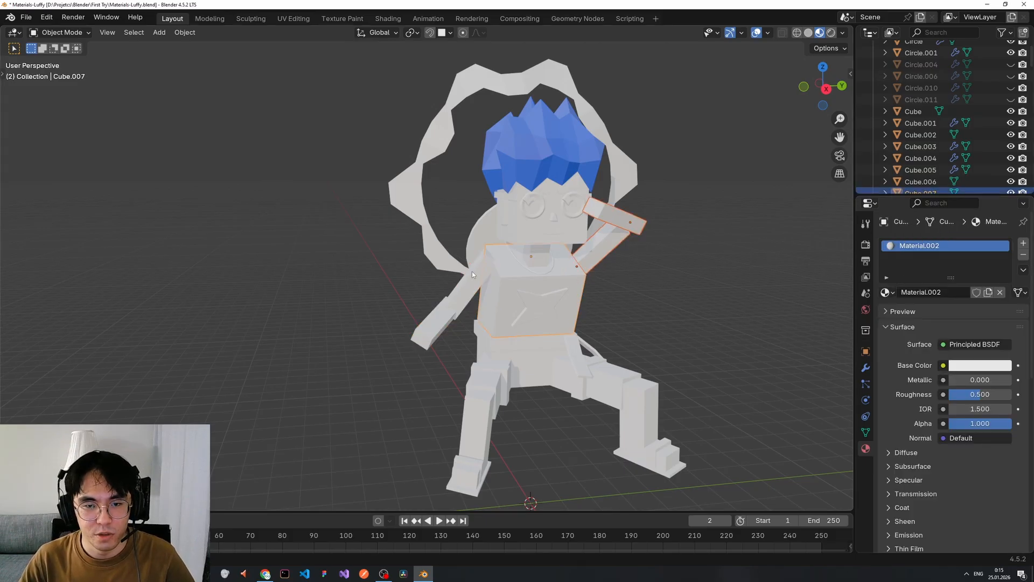
pyautogui.keyDown('shift'); pyautogui.click(472, 271); pyautogui.keyUp('shift')
pyautogui.keyDown('shift'); pyautogui.click(434, 327); pyautogui.keyUp('shift')
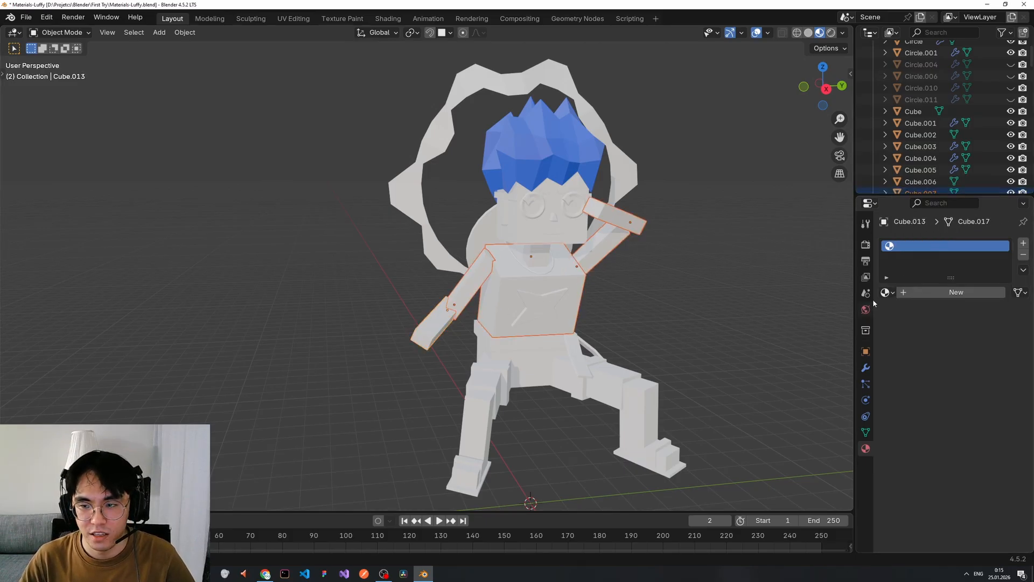
pyautogui.click(937, 293)
pyautogui.hotkey('ctrl', 'z')
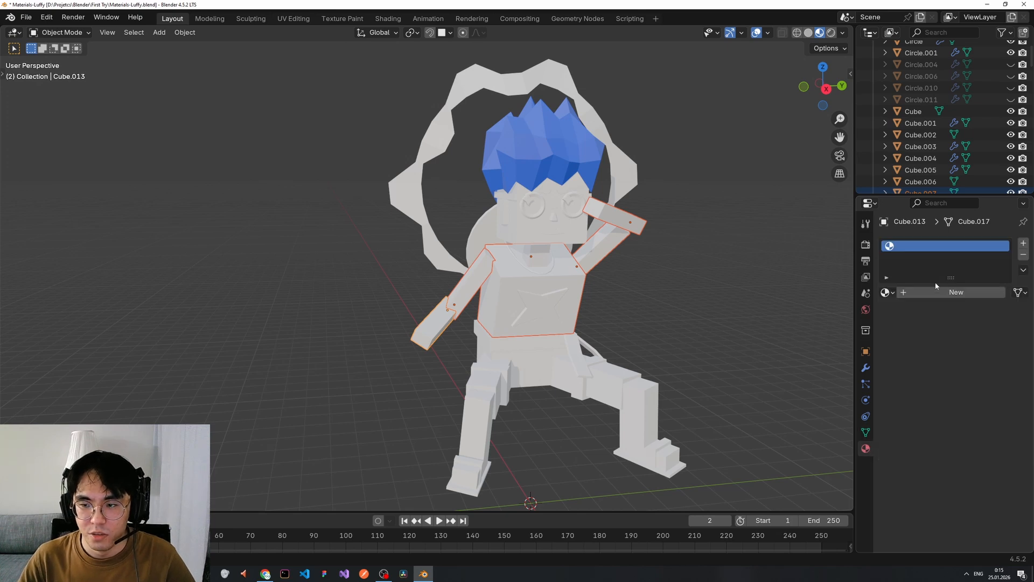
pyautogui.click(942, 294)
pyautogui.click(961, 368)
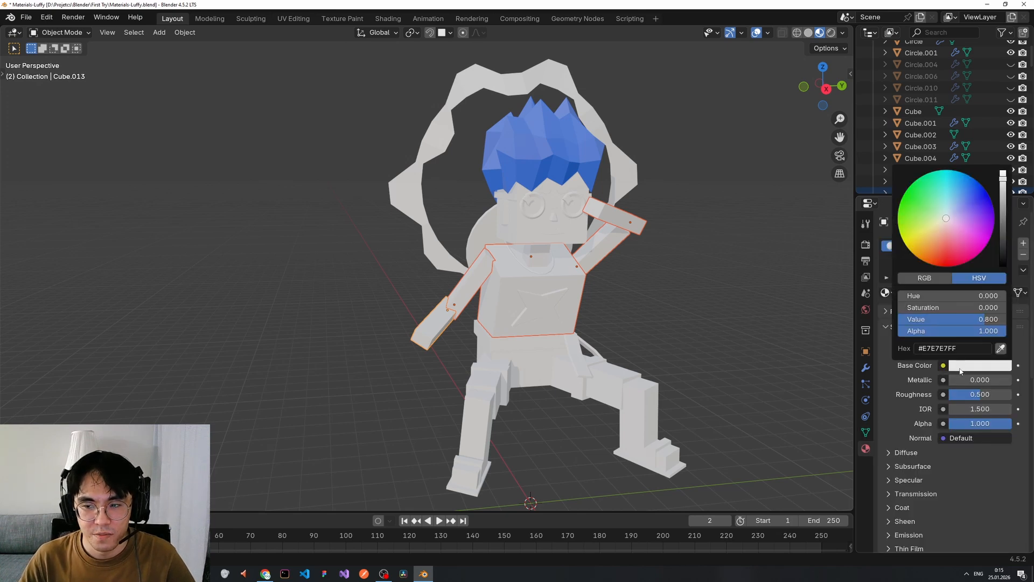
pyautogui.moveTo(942, 221); pyautogui.dragTo(939, 237)
pyautogui.click(692, 289)
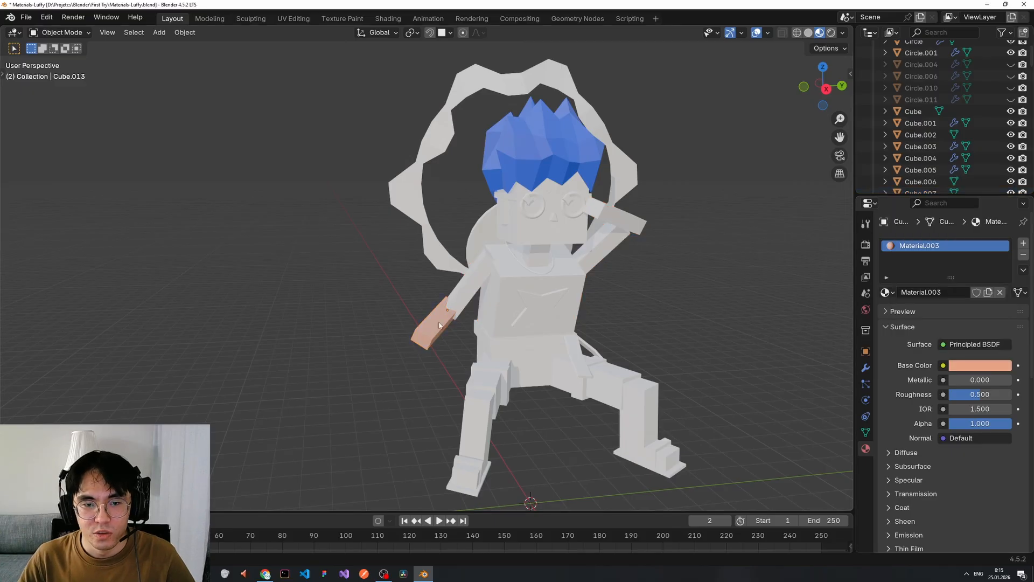
pyautogui.moveTo(456, 322); pyautogui.dragTo(431, 331, button='middle')
pyautogui.click(440, 326)
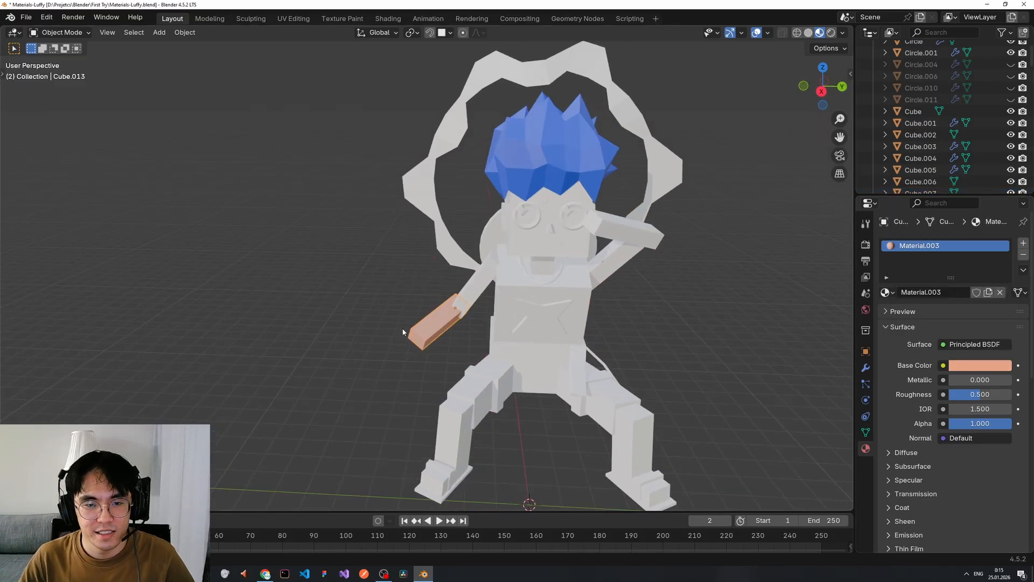
# - Turn on the Screencast Keys overlay in the viewport
pyautogui.scroll(-3, 414, 295)
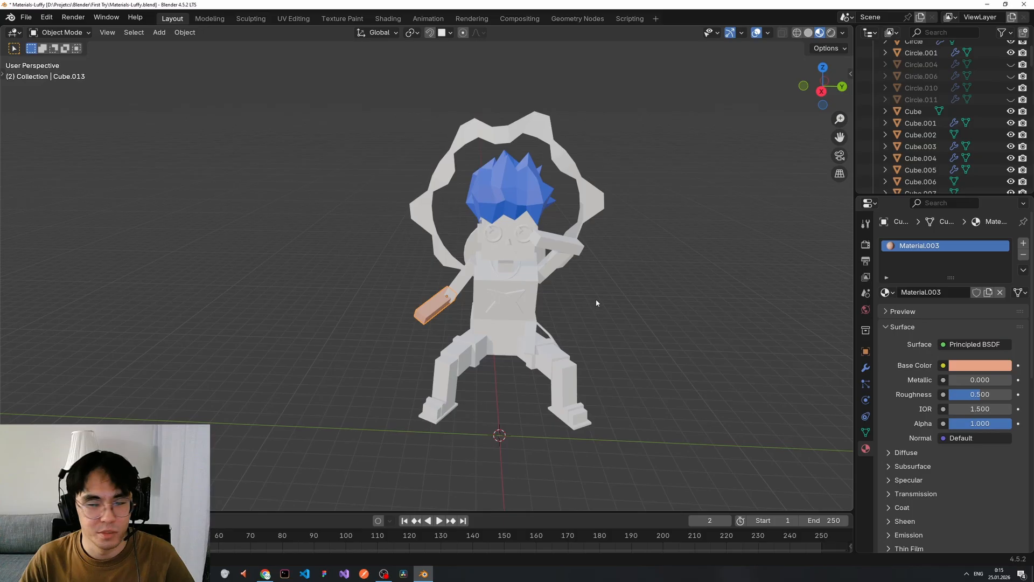
pyautogui.moveTo(596, 303); pyautogui.dragTo(626, 305, button='middle')
pyautogui.press('n')
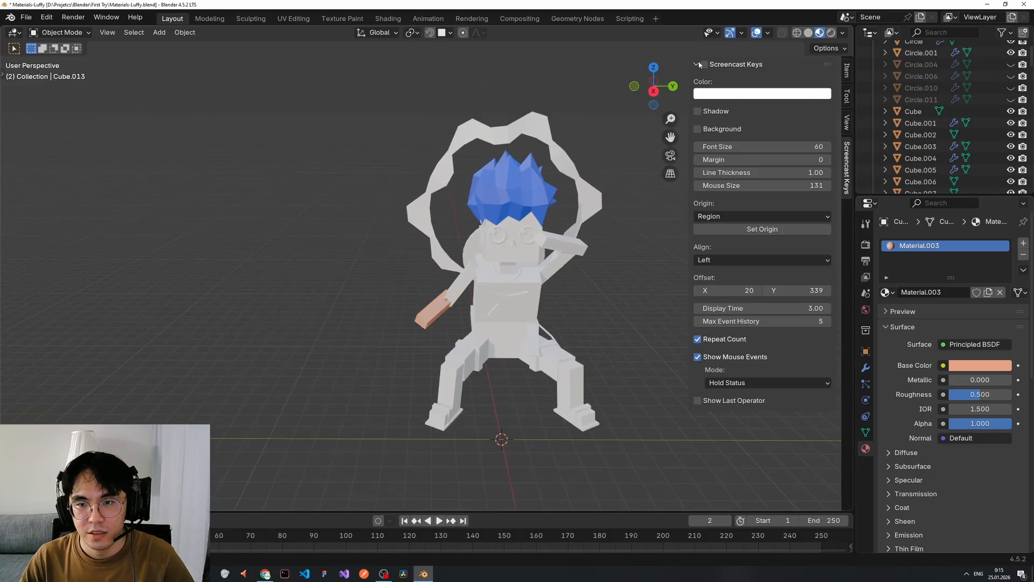
pyautogui.press('n')
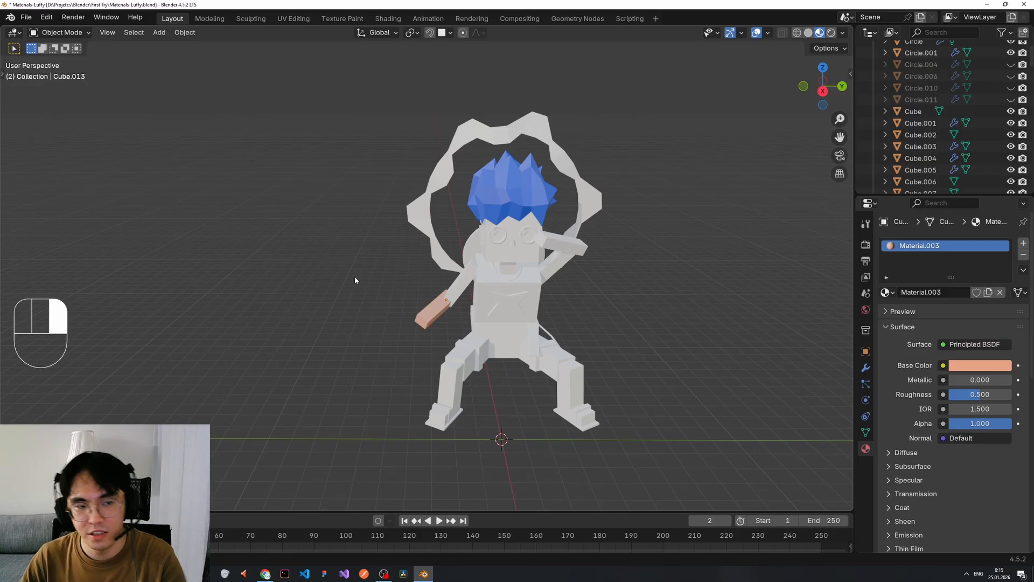
pyautogui.rightClick(276, 266)
pyautogui.click(429, 311)
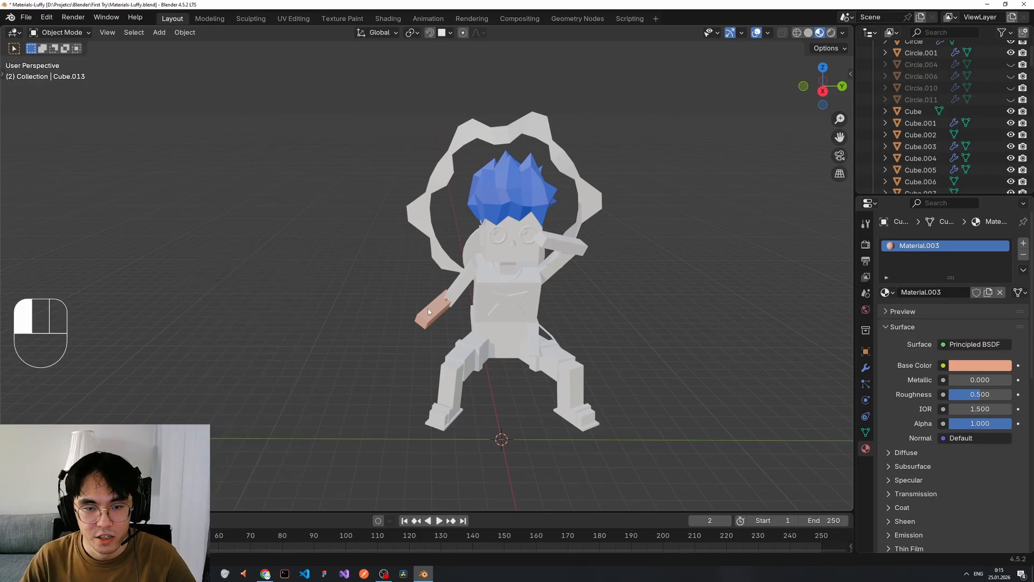
pyautogui.keyDown('shift'); pyautogui.click(461, 284); pyautogui.keyUp('shift')
pyautogui.scroll(2, 512, 273)
pyautogui.keyDown('shift'); pyautogui.click(553, 292); pyautogui.keyUp('shift')
pyautogui.keyDown('shift'); pyautogui.click(616, 274); pyautogui.keyUp('shift')
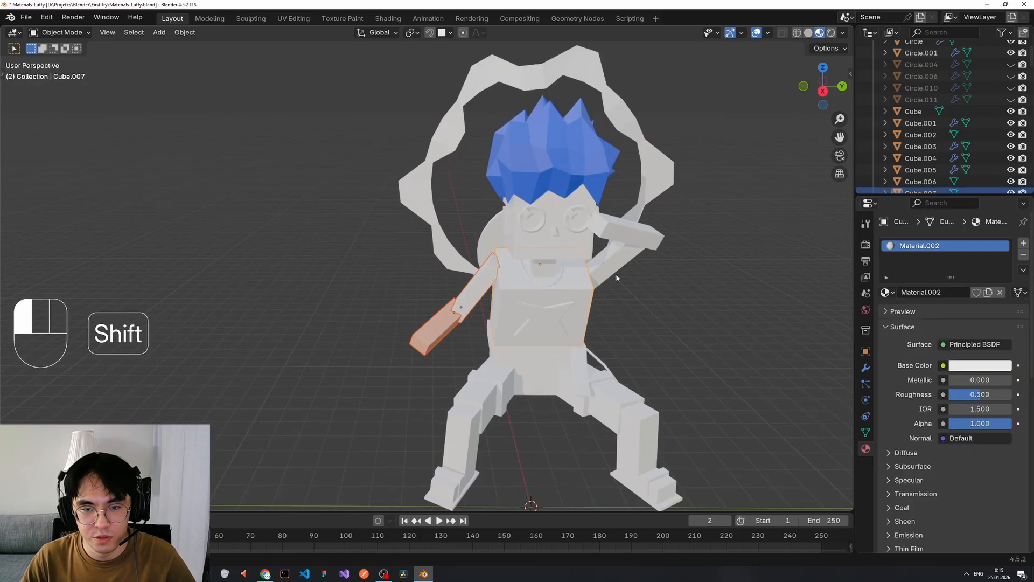
pyautogui.keyDown('shift'); pyautogui.click(634, 233); pyautogui.keyUp('shift')
pyautogui.moveTo(664, 293); pyautogui.dragTo(661, 292, button='middle')
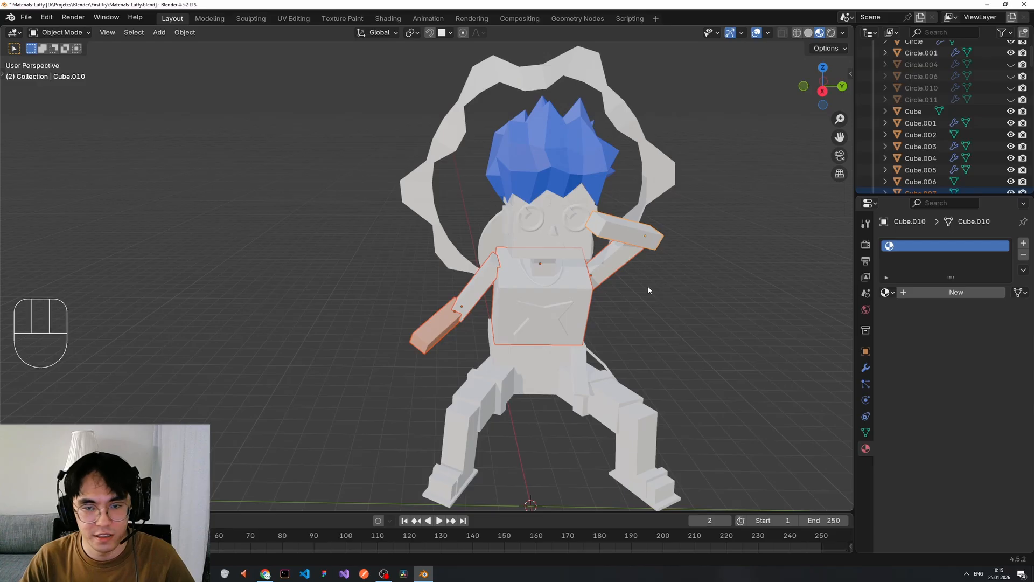
pyautogui.scroll(-1, 651, 286)
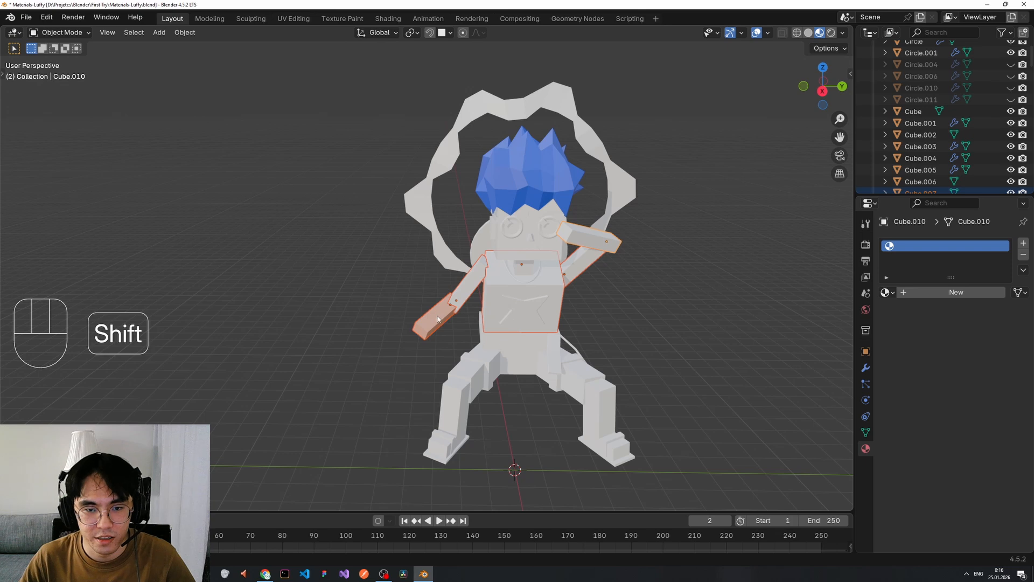
# - Copy the lowered forearm's peach material to the raised arm, the torso and the lowered upper arm
pyautogui.click(600, 240)
pyautogui.keyDown('shift'); pyautogui.click(546, 304); pyautogui.keyUp('shift')
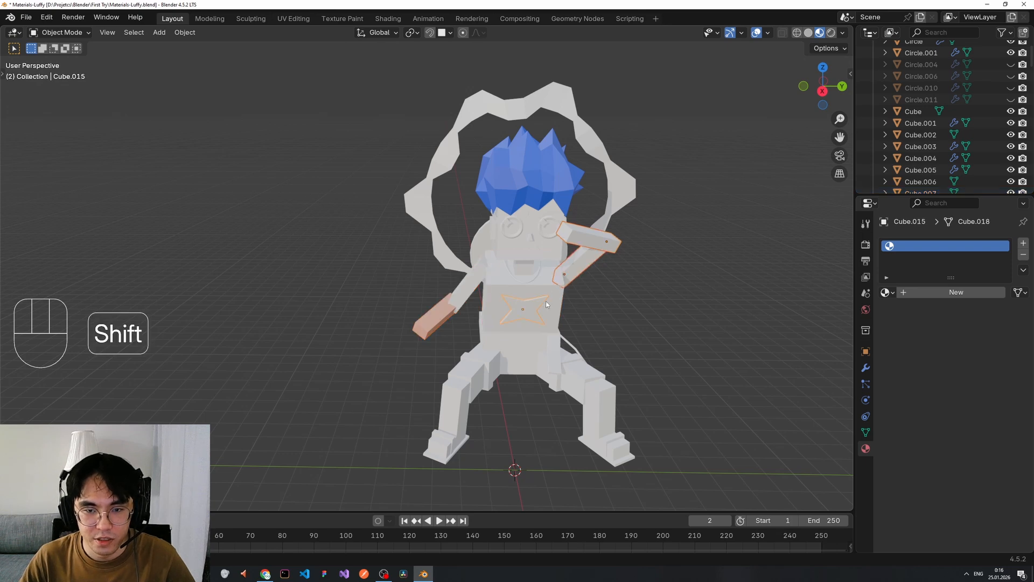
pyautogui.keyDown('shift'); pyautogui.click(554, 300); pyautogui.keyUp('shift')
pyautogui.keyDown('shift'); pyautogui.click(474, 282); pyautogui.keyUp('shift')
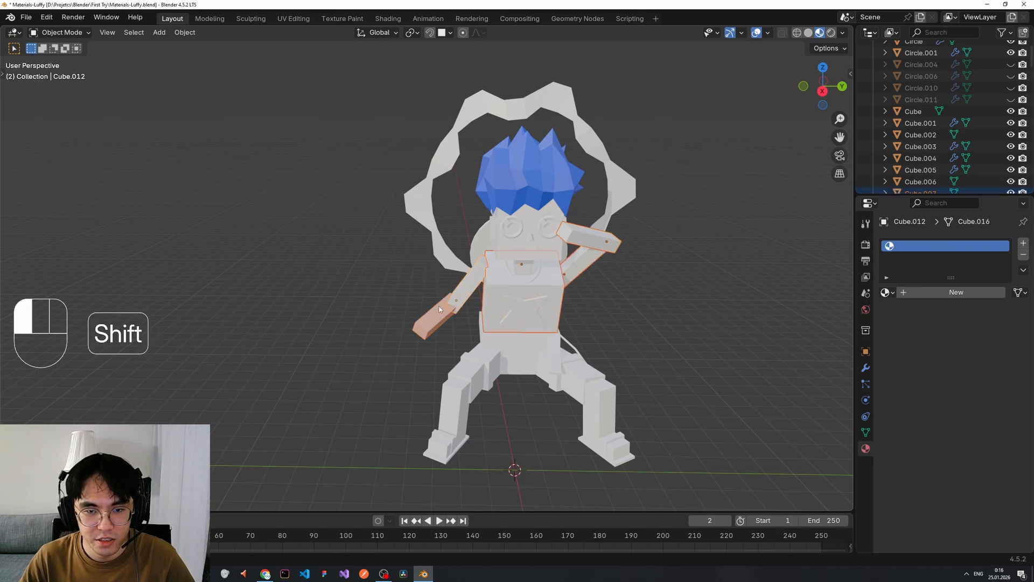
pyautogui.keyDown('shift'); pyautogui.click(439, 307); pyautogui.keyUp('shift')
pyautogui.moveTo(447, 318); pyautogui.dragTo(451, 316, button='middle')
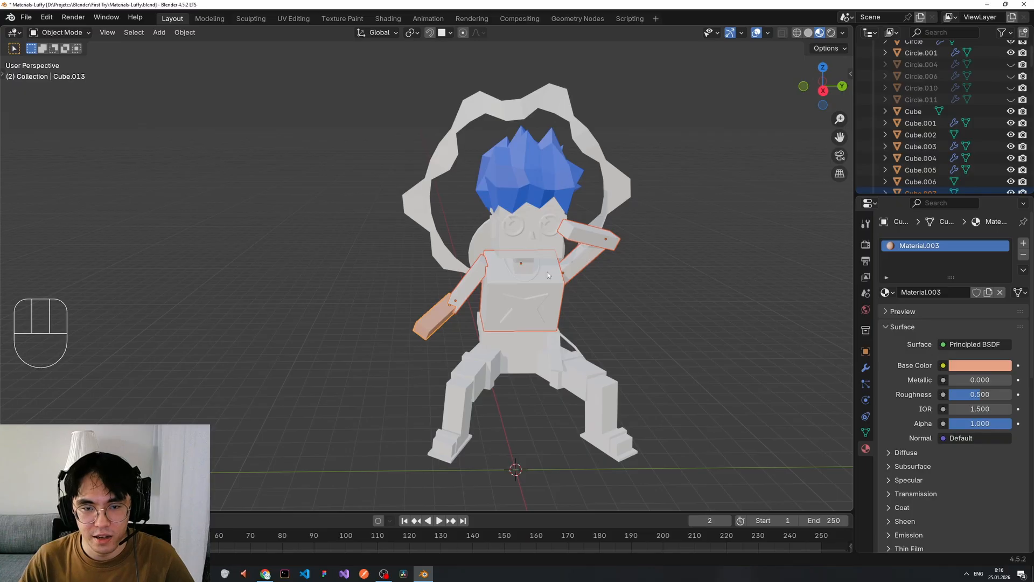
pyautogui.scroll(1, 550, 275)
pyautogui.keyDown('shift'); pyautogui.moveTo(549, 274); pyautogui.dragTo(557, 271, button='middle'); pyautogui.keyUp('shift')
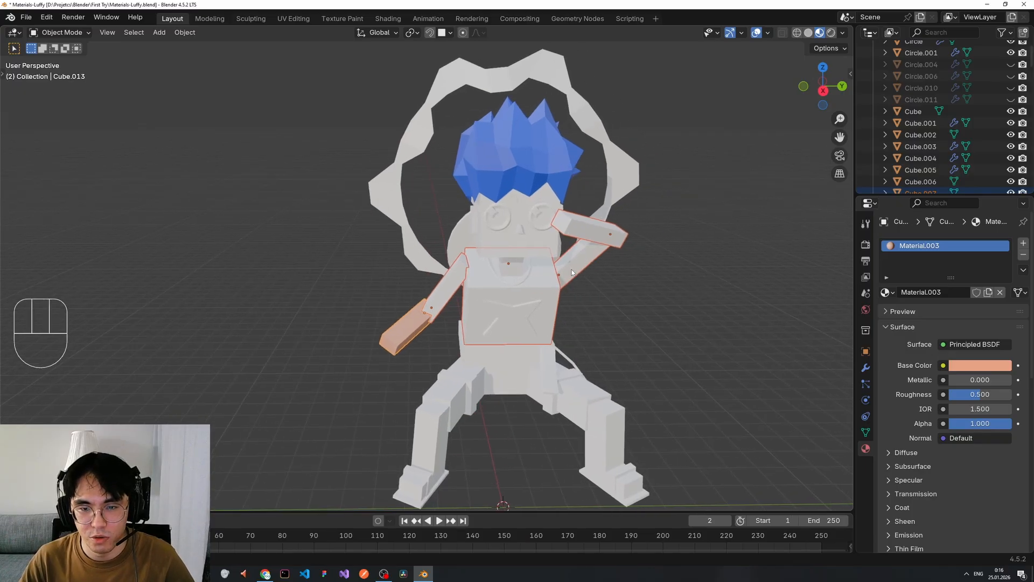
pyautogui.click(1023, 271)
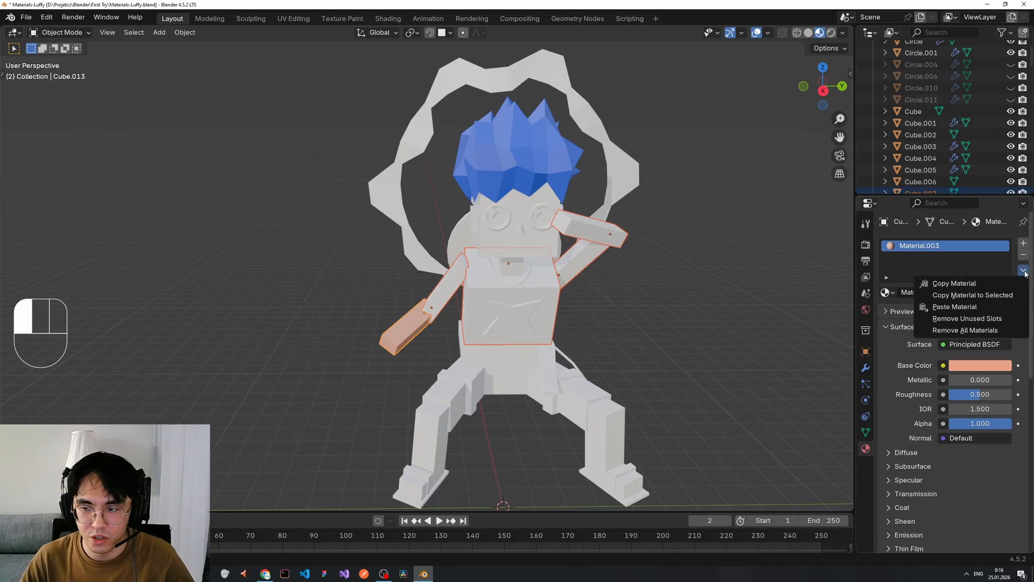
pyautogui.click(985, 298)
pyautogui.moveTo(722, 293); pyautogui.dragTo(569, 295, button='middle')
pyautogui.scroll(2, 602, 299)
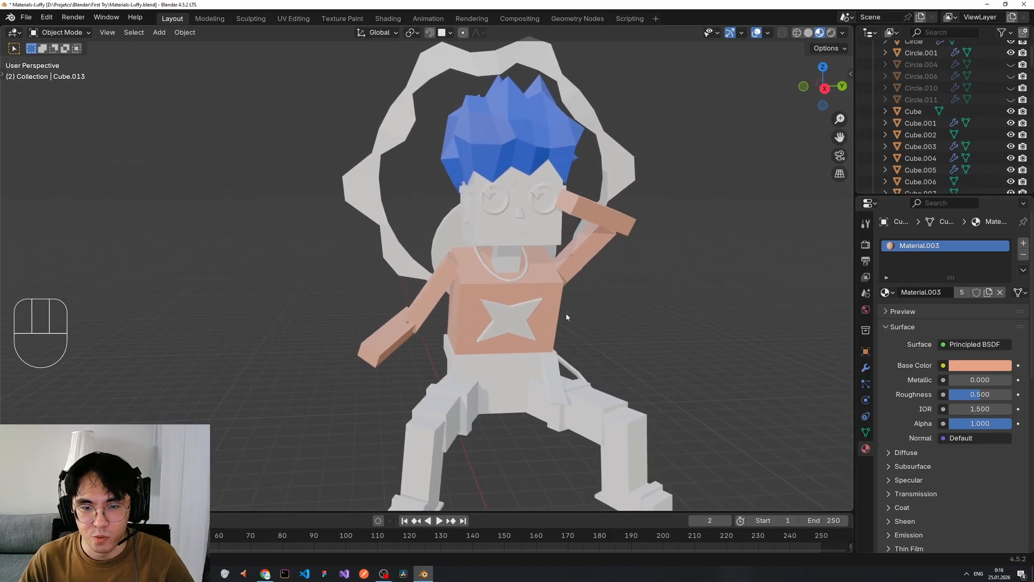
# - Rename the peach material shared by the arms and torso to Skin
pyautogui.click(544, 304)
pyautogui.click(588, 254)
pyautogui.click(613, 216)
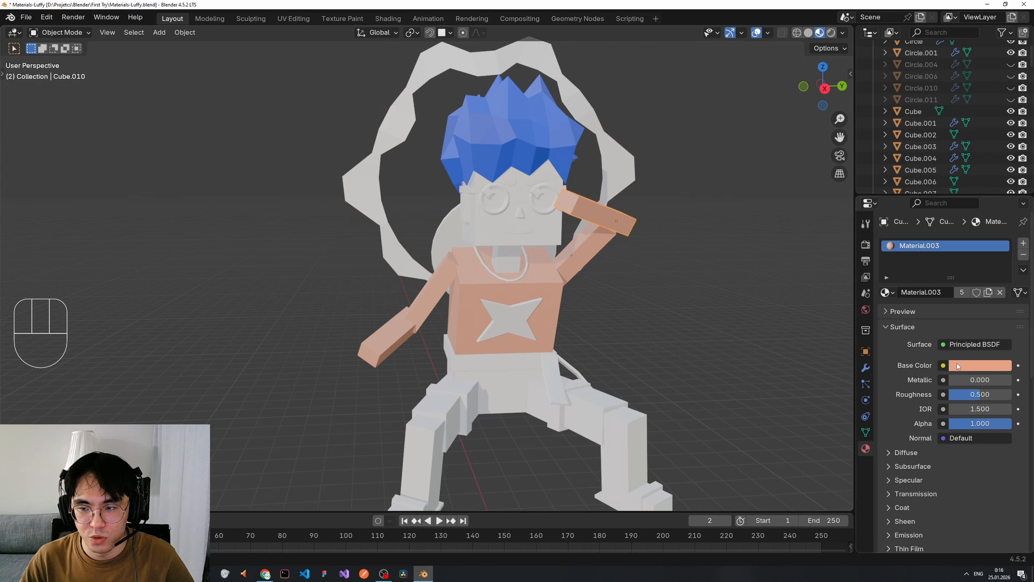
pyautogui.doubleClick(921, 247)
pyautogui.write('Skinj')
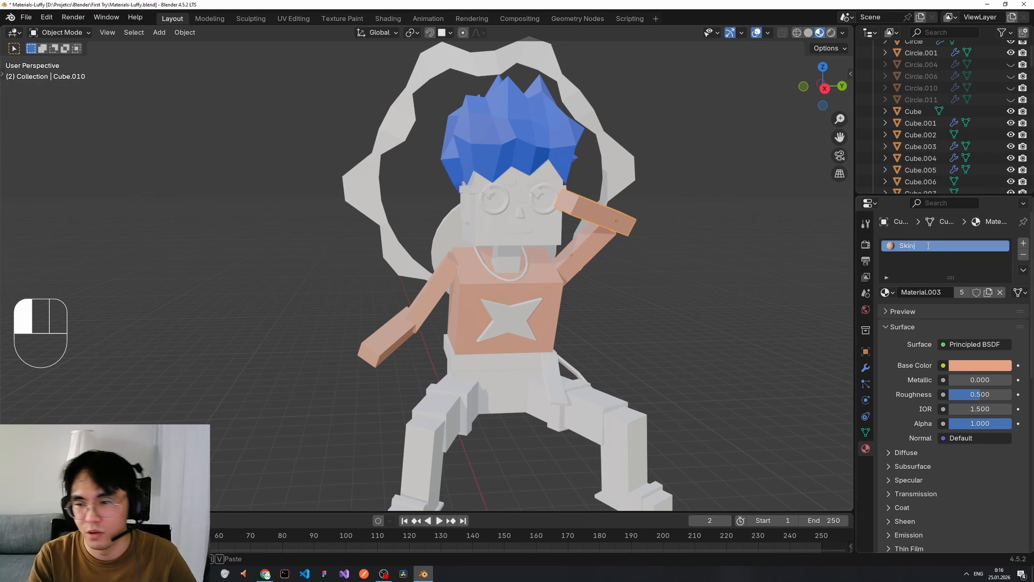
pyautogui.press('Return')
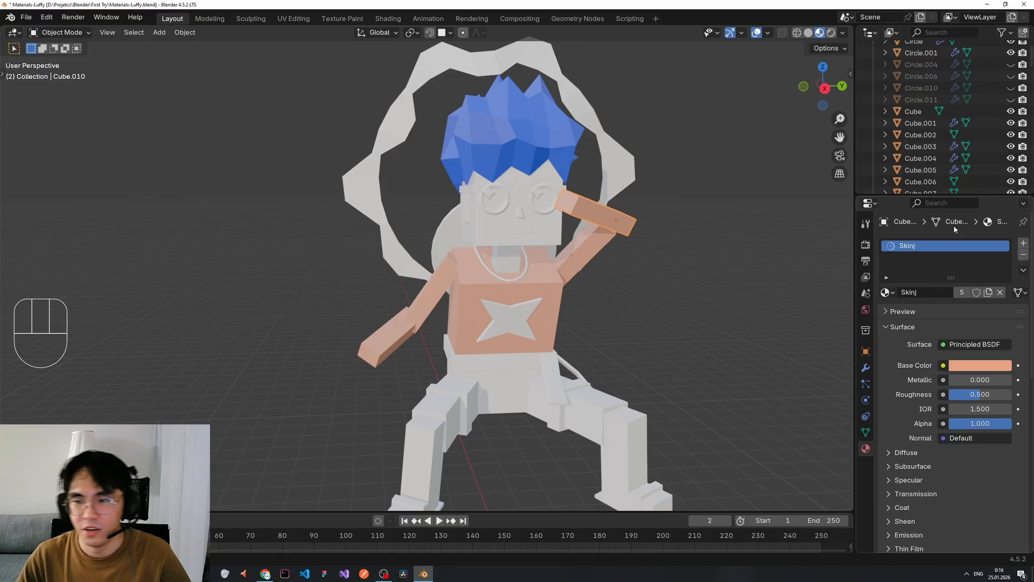
pyautogui.doubleClick(920, 245)
pyautogui.press('Return')
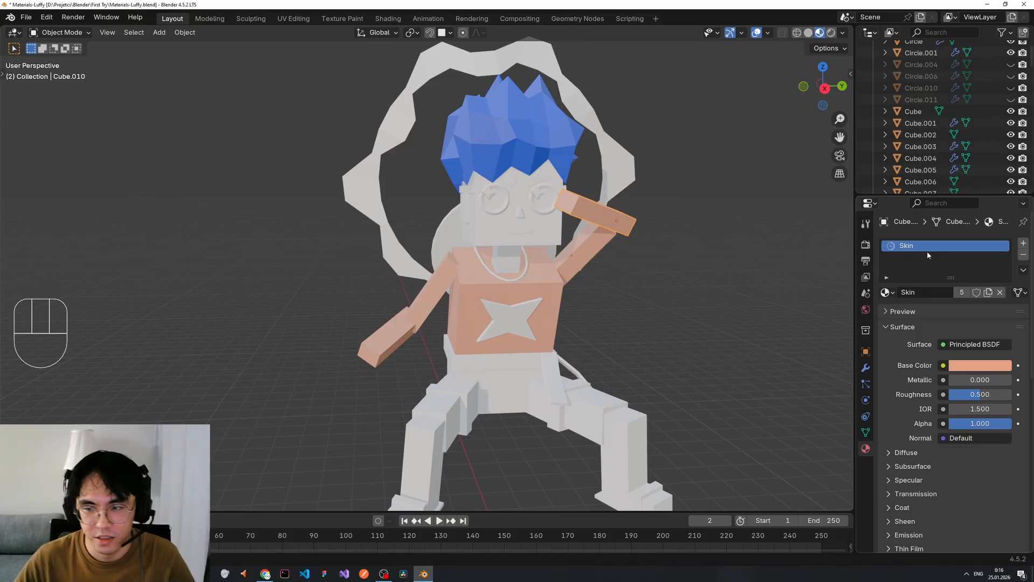
pyautogui.click(431, 294)
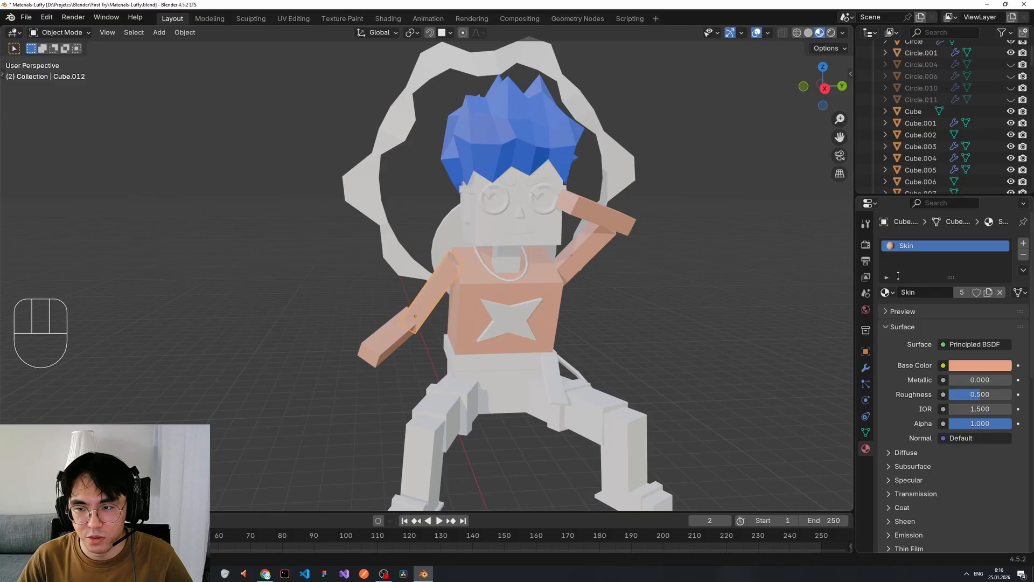
# - Lighten the base color of the Skin material to a paler peach
pyautogui.click(964, 366)
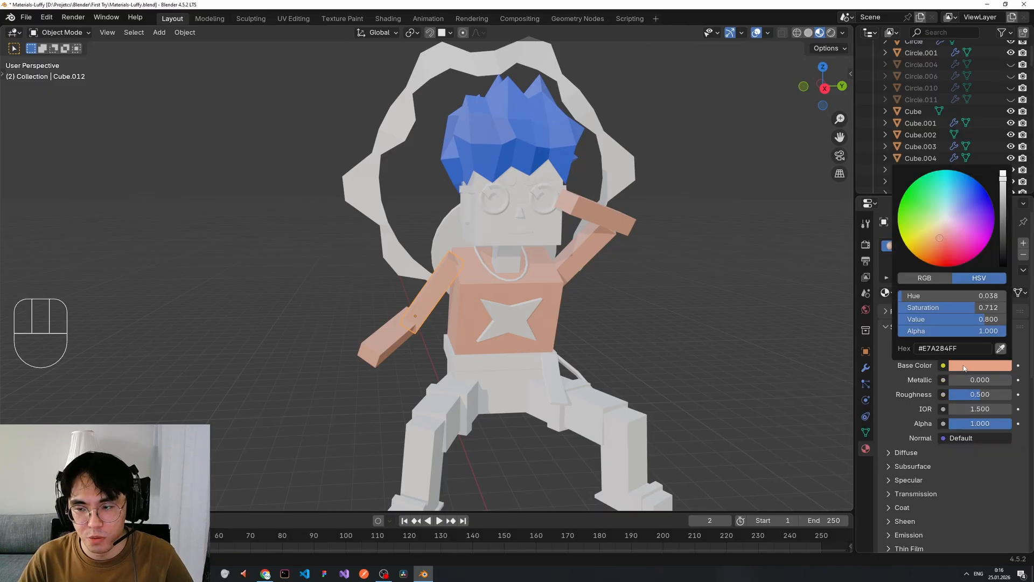
pyautogui.moveTo(946, 237)
pyautogui.mouseDown()
pyautogui.moveTo(962, 218)
pyautogui.moveTo(940, 231)
pyautogui.mouseUp()
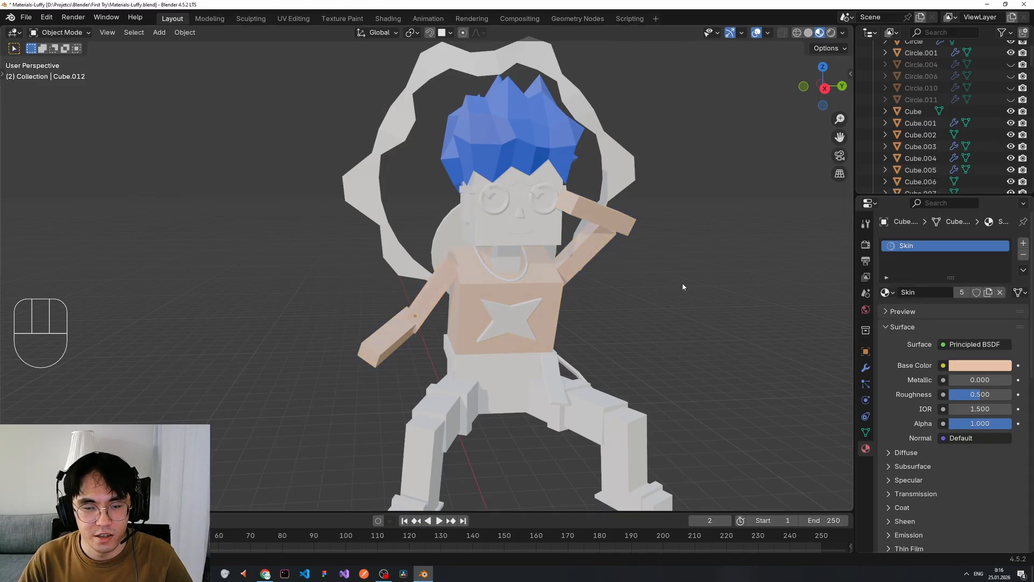
pyautogui.scroll(2, 683, 286)
pyautogui.scroll(-3, 655, 297)
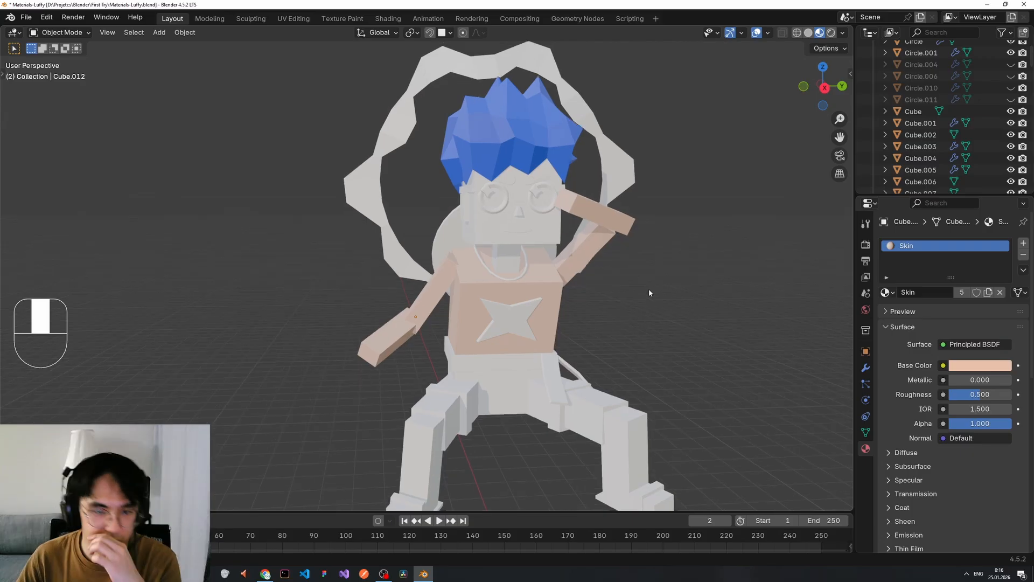
# - Select the character's round eyes and enter Edit Mode on their mesh
pyautogui.scroll(-2, 648, 290)
pyautogui.moveTo(616, 306); pyautogui.dragTo(589, 317, button='middle')
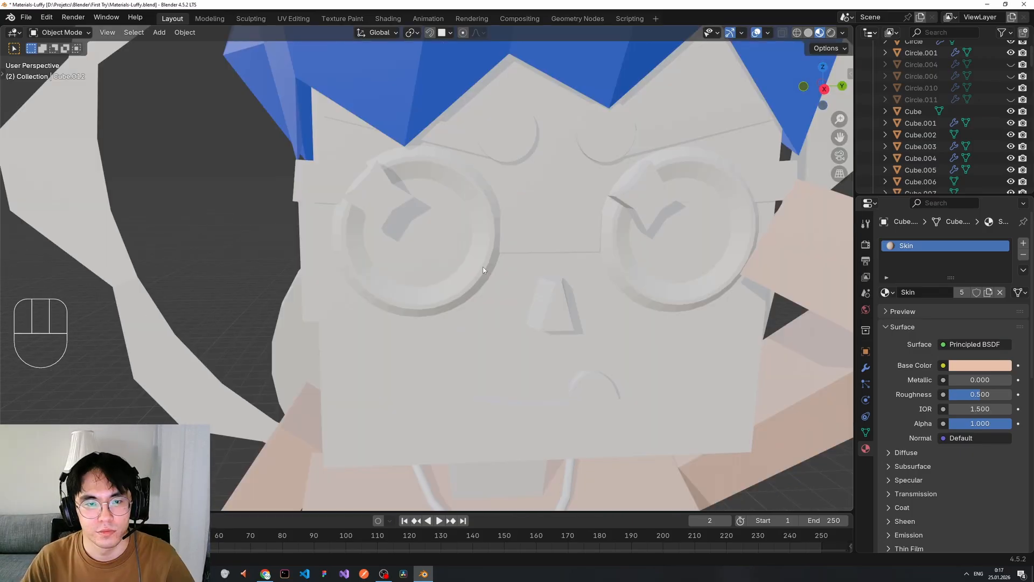
pyautogui.middleClick(491, 249)
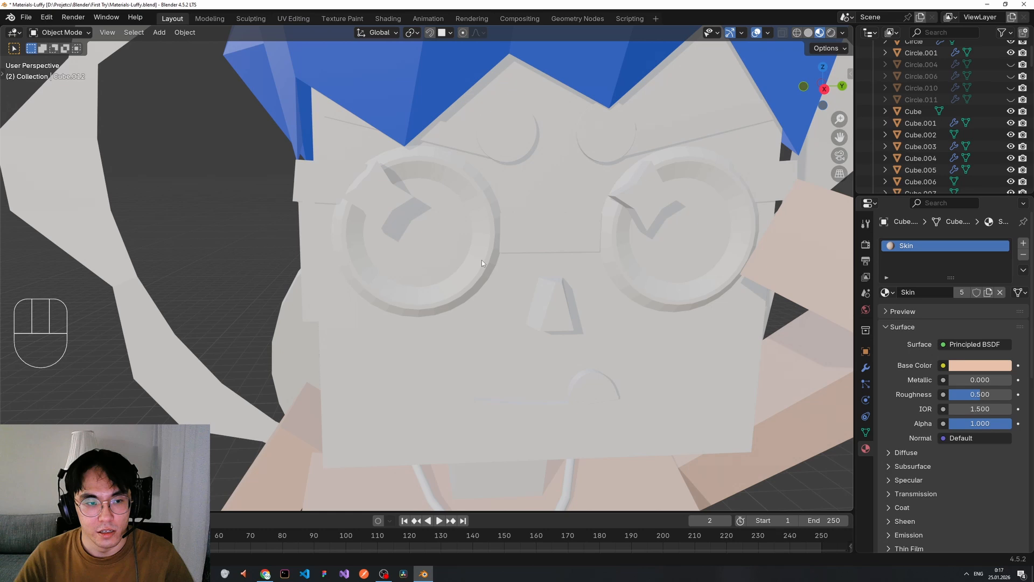
pyautogui.scroll(-1, 482, 263)
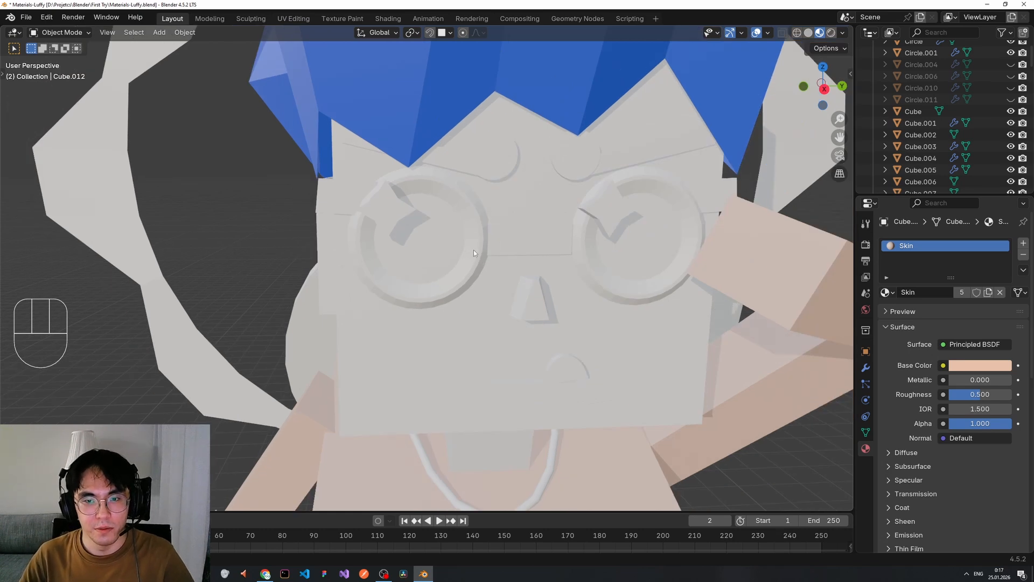
pyautogui.moveTo(473, 250); pyautogui.dragTo(447, 235, button='middle')
pyautogui.click(452, 233)
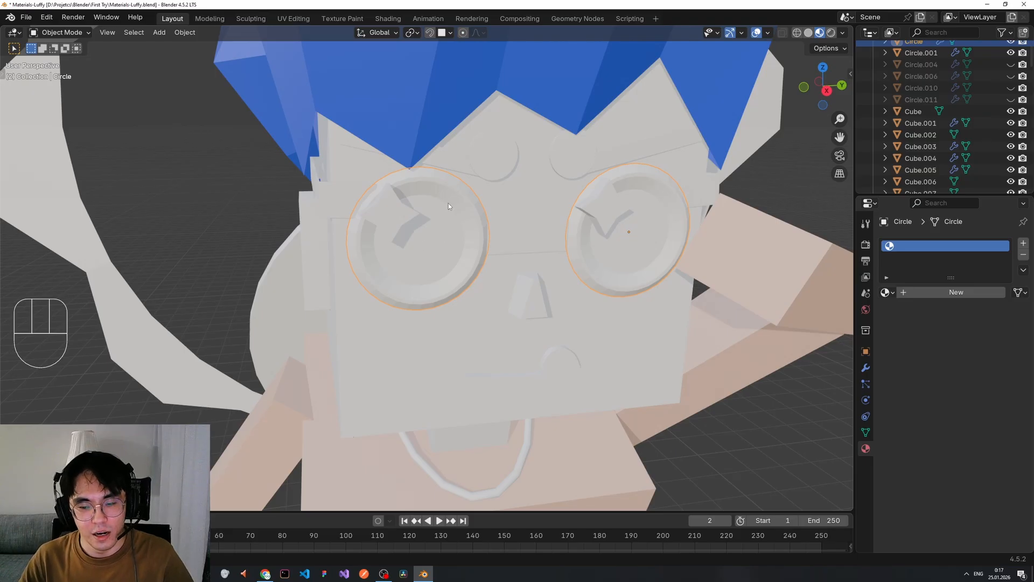
pyautogui.scroll(4, 448, 203)
pyautogui.scroll(-1, 460, 208)
pyautogui.moveTo(461, 209); pyautogui.dragTo(427, 189, button='middle')
pyautogui.scroll(-1, 496, 212)
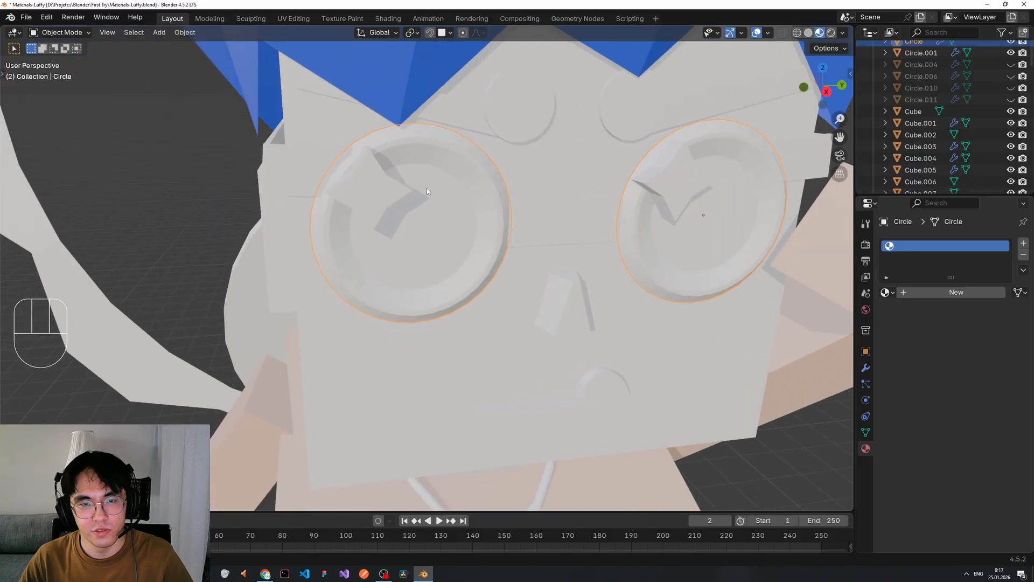
pyautogui.click(428, 188)
pyautogui.click(464, 170)
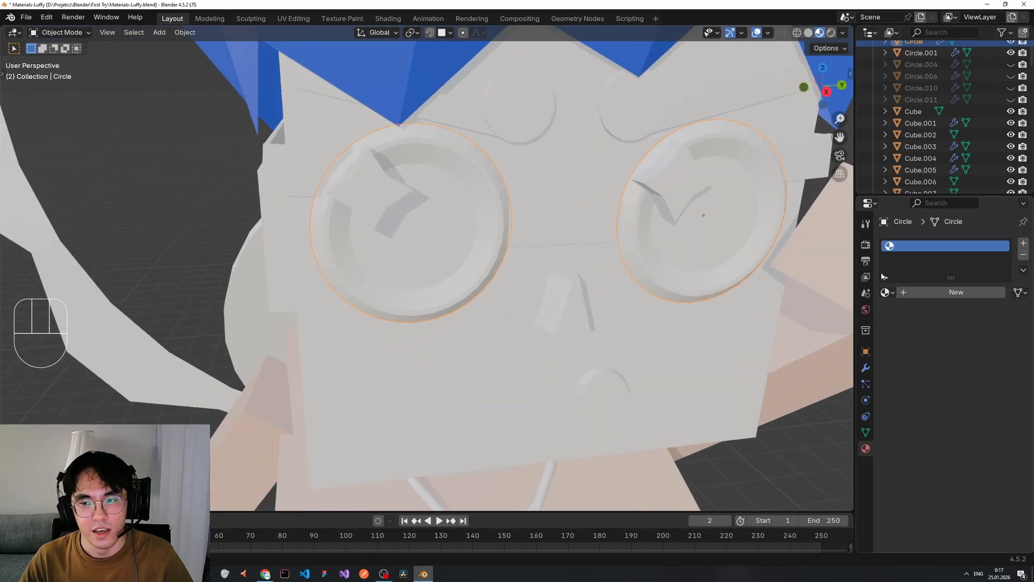
pyautogui.press('Tab')
pyautogui.keyDown('shift'); pyautogui.moveTo(781, 183); pyautogui.dragTo(542, 224, button='middle'); pyautogui.keyUp('shift')
pyautogui.scroll(-1, 533, 227)
pyautogui.scroll(1, 533, 227)
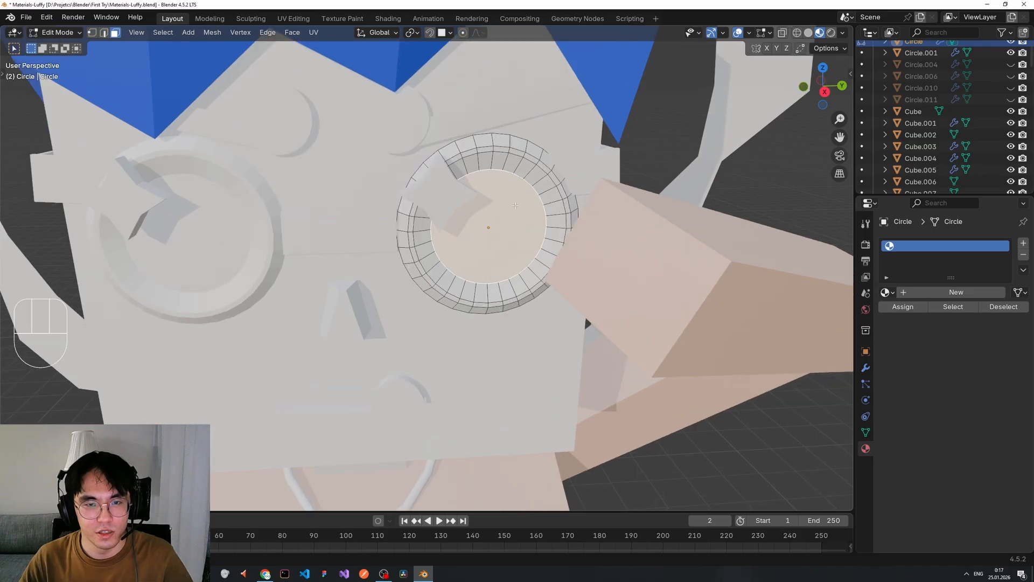
# - Select spaced-out faces all around the inner ring of the editable eye
pyautogui.click(412, 238)
pyautogui.click(414, 253)
pyautogui.keyDown('shift'); pyautogui.click(427, 274); pyautogui.keyUp('shift')
pyautogui.keyDown('shift'); pyautogui.click(437, 273); pyautogui.keyUp('shift')
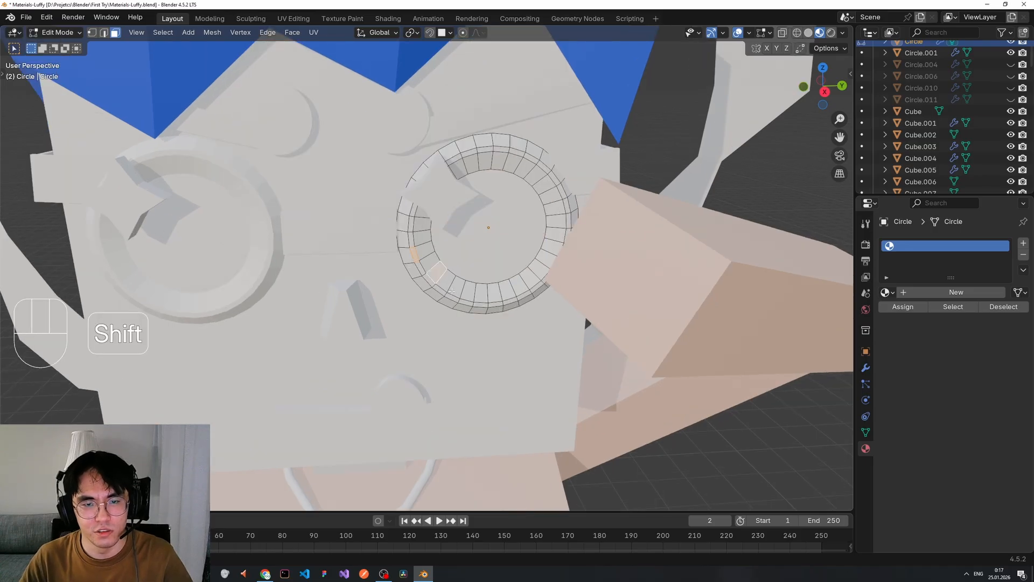
pyautogui.keyDown('shift'); pyautogui.click(457, 286); pyautogui.keyUp('shift')
pyautogui.keyDown('shift'); pyautogui.click(506, 290); pyautogui.keyUp('shift')
pyautogui.keyDown('shift'); pyautogui.click(527, 291); pyautogui.keyUp('shift')
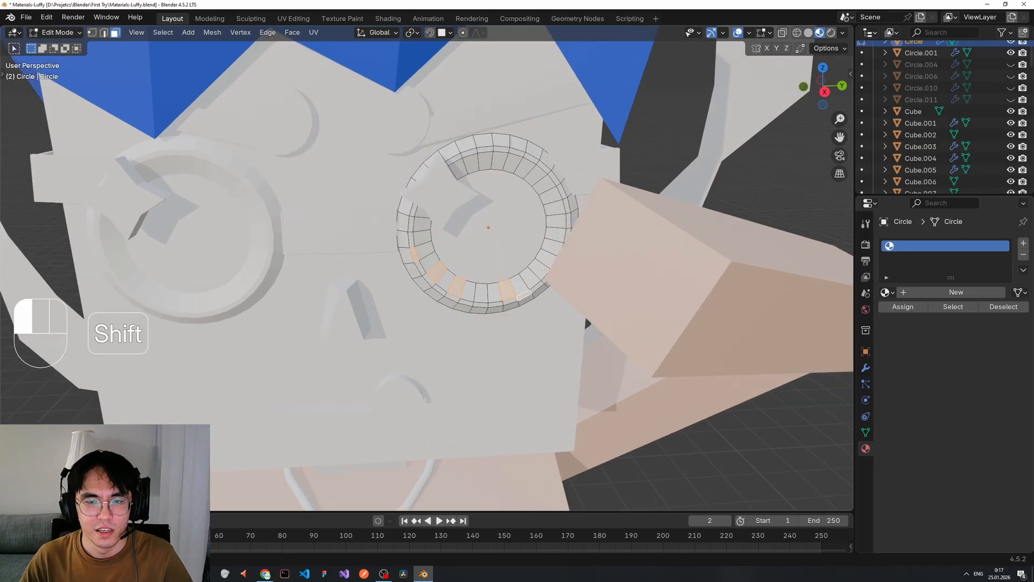
pyautogui.keyDown('shift'); pyautogui.click(538, 268); pyautogui.keyUp('shift')
pyautogui.keyDown('shift'); pyautogui.click(552, 247); pyautogui.keyUp('shift')
pyautogui.keyDown('shift'); pyautogui.click(556, 221); pyautogui.keyUp('shift')
pyautogui.keyDown('shift'); pyautogui.click(549, 196); pyautogui.keyUp('shift')
pyautogui.keyDown('shift'); pyautogui.click(535, 175); pyautogui.keyUp('shift')
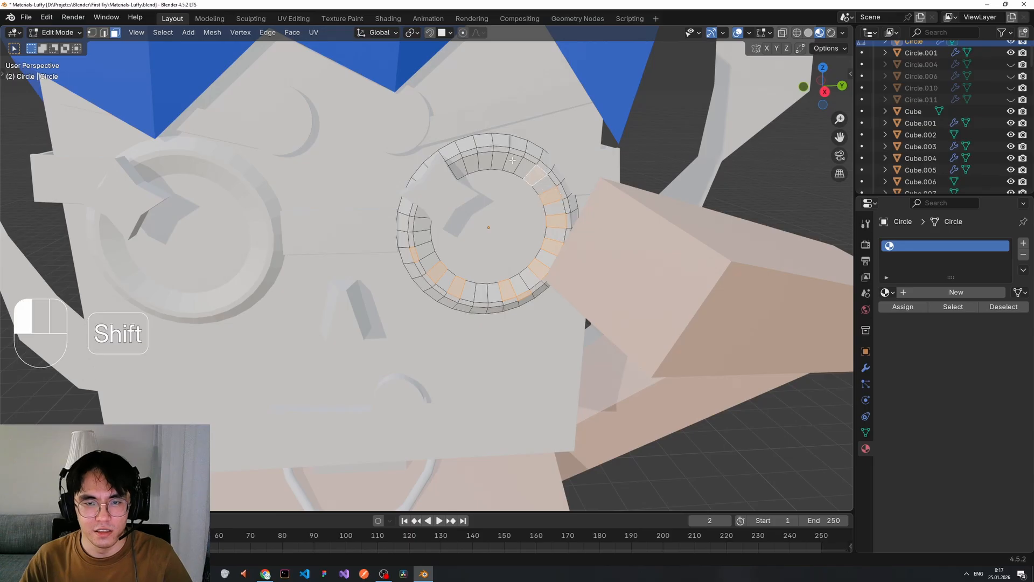
pyautogui.keyDown('shift'); pyautogui.click(512, 162); pyautogui.keyUp('shift')
pyautogui.keyDown('shift'); pyautogui.click(485, 160); pyautogui.keyUp('shift')
pyautogui.keyDown('shift'); pyautogui.click(463, 166); pyautogui.keyUp('shift')
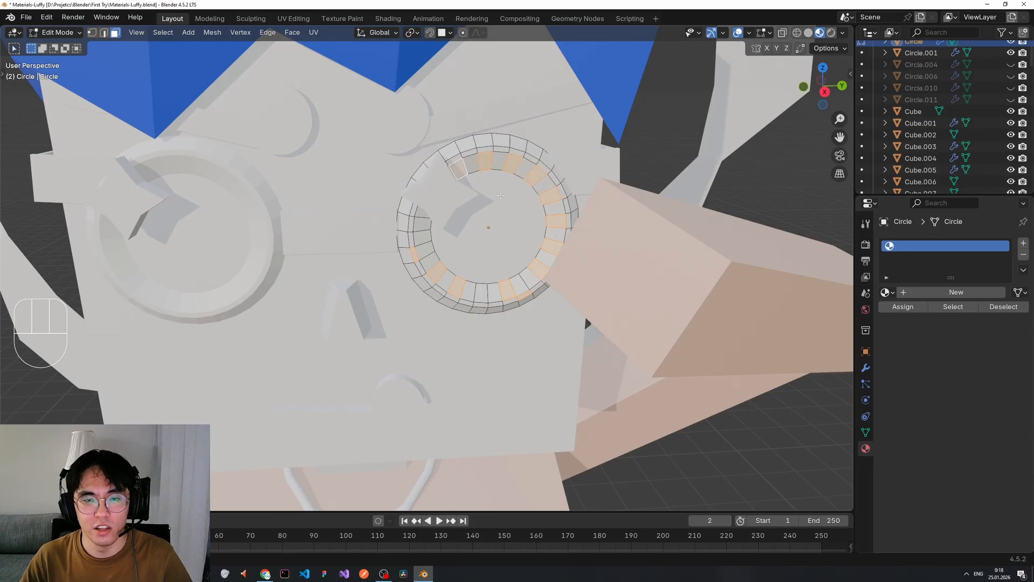
pyautogui.keyDown('shift'); pyautogui.click(423, 225); pyautogui.keyUp('shift')
pyautogui.keyDown('shift'); pyautogui.click(425, 247); pyautogui.keyUp('shift')
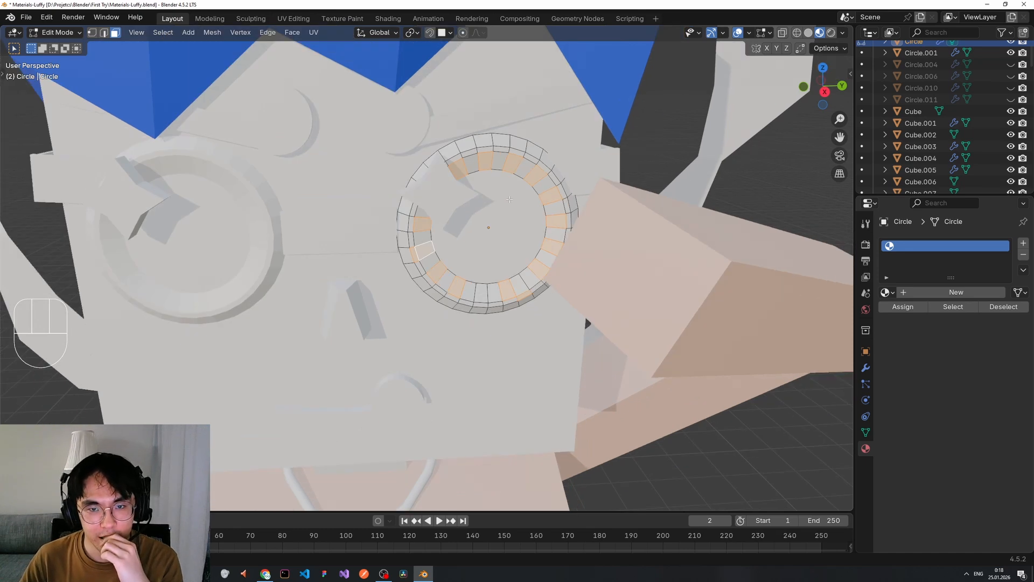
# - Select a single face on the eye's inner ring and create a new material with a blue base color (#2733E7)
pyautogui.click(509, 200)
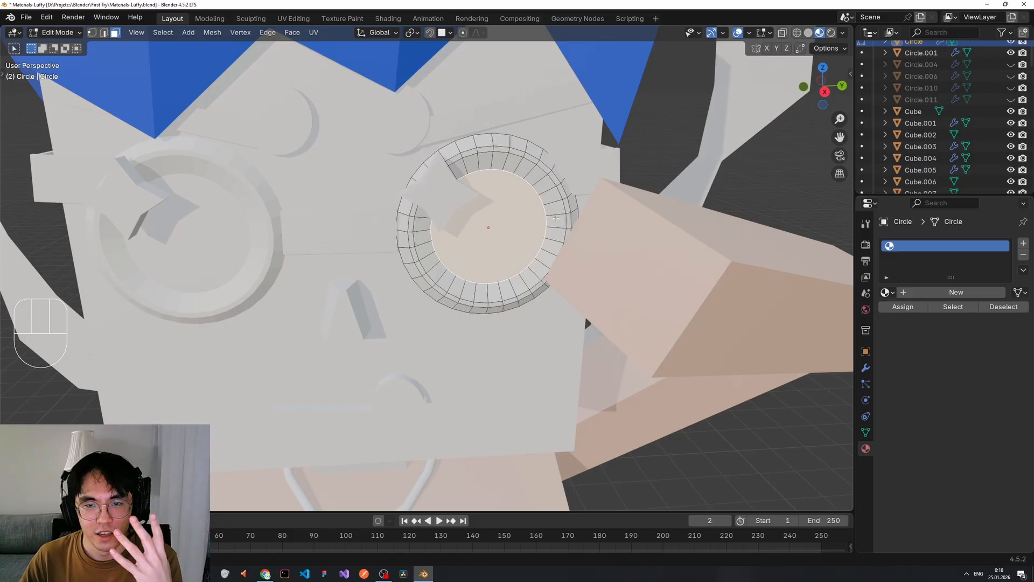
pyautogui.moveTo(556, 217); pyautogui.dragTo(517, 184, button='middle')
pyautogui.click(517, 185)
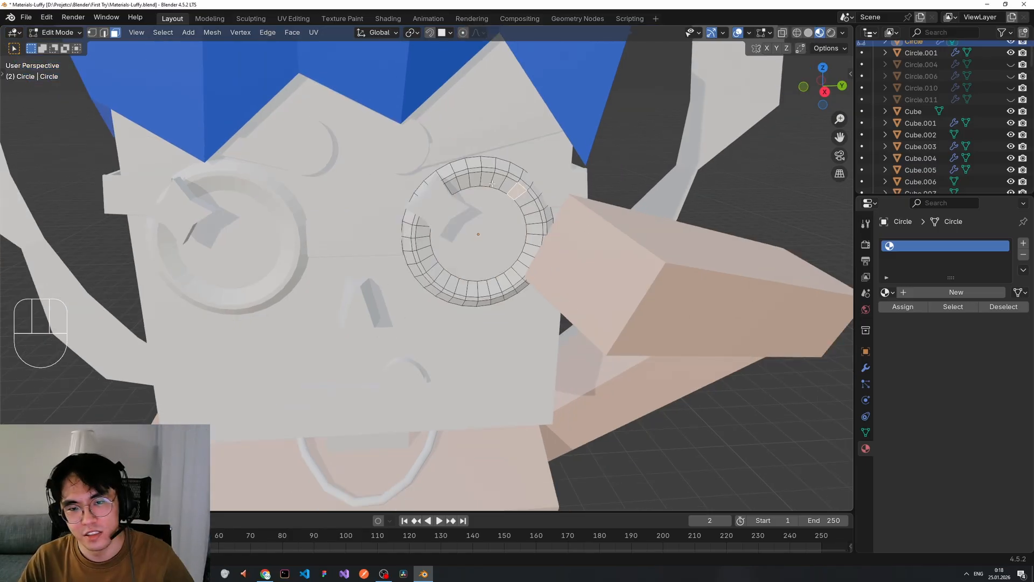
pyautogui.click(922, 292)
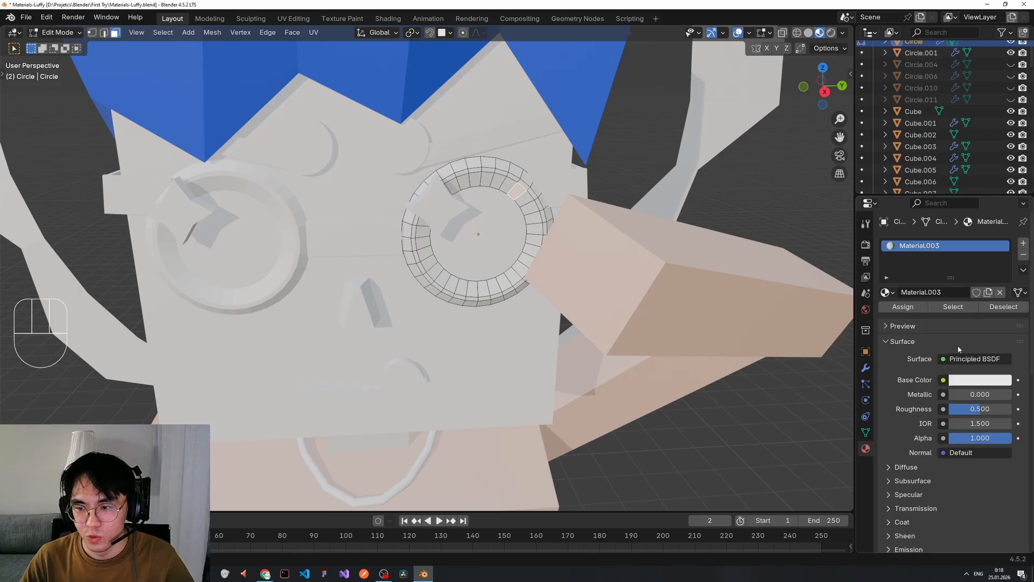
pyautogui.click(963, 380)
pyautogui.moveTo(955, 242); pyautogui.dragTo(981, 214)
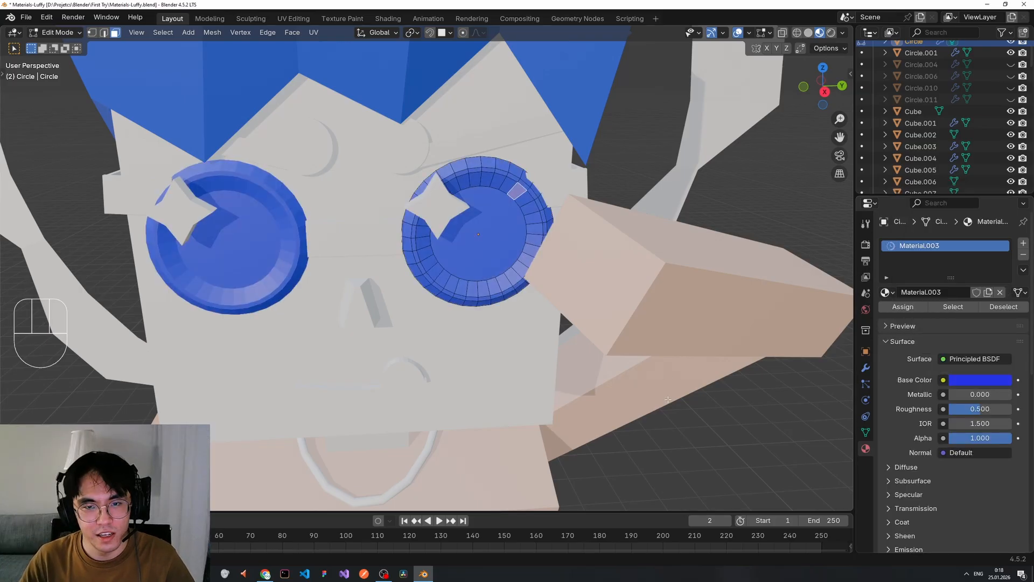
pyautogui.click(670, 436)
pyautogui.scroll(1, 501, 202)
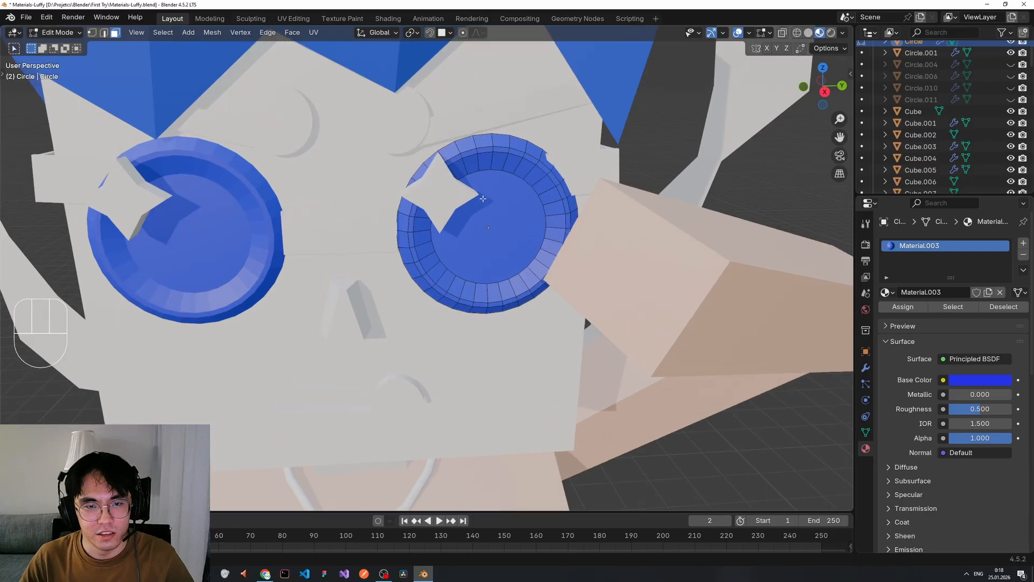
# - Select the eye's flat center face and change the material's base color to light orange
pyautogui.click(501, 205)
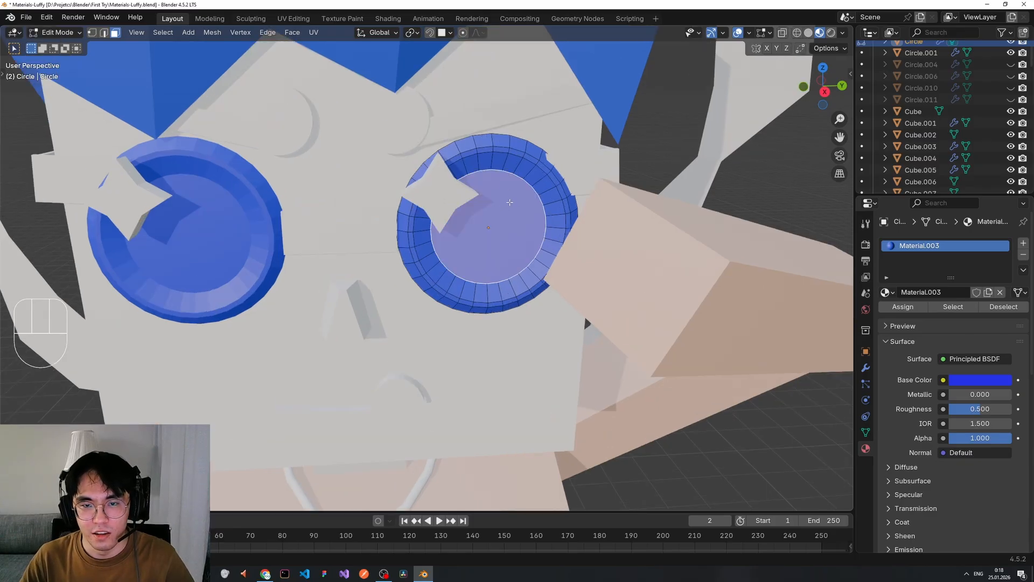
pyautogui.scroll(-2, 511, 210)
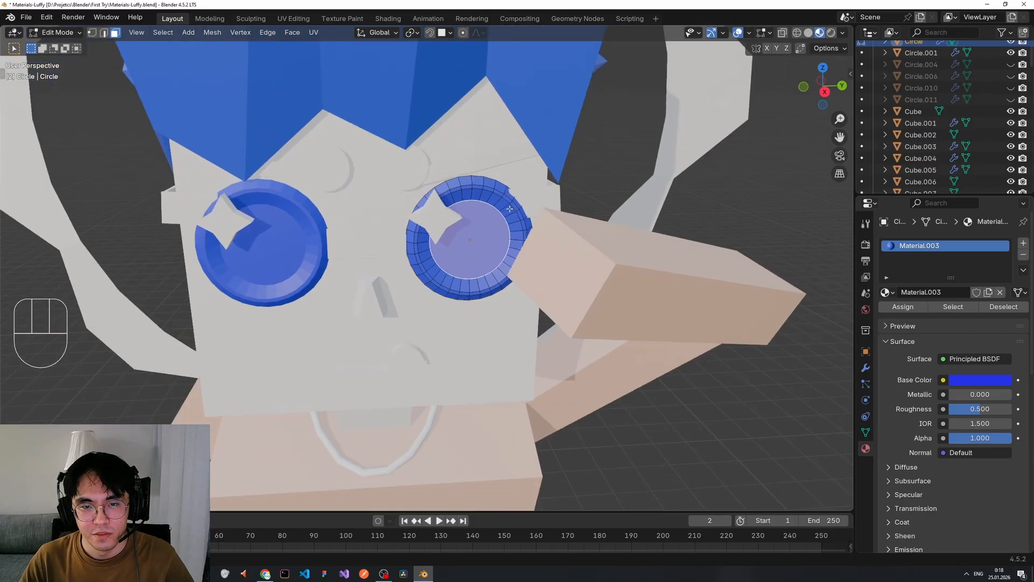
pyautogui.scroll(2, 510, 211)
pyautogui.moveTo(510, 211); pyautogui.dragTo(785, 272, button='middle')
pyautogui.click(958, 381)
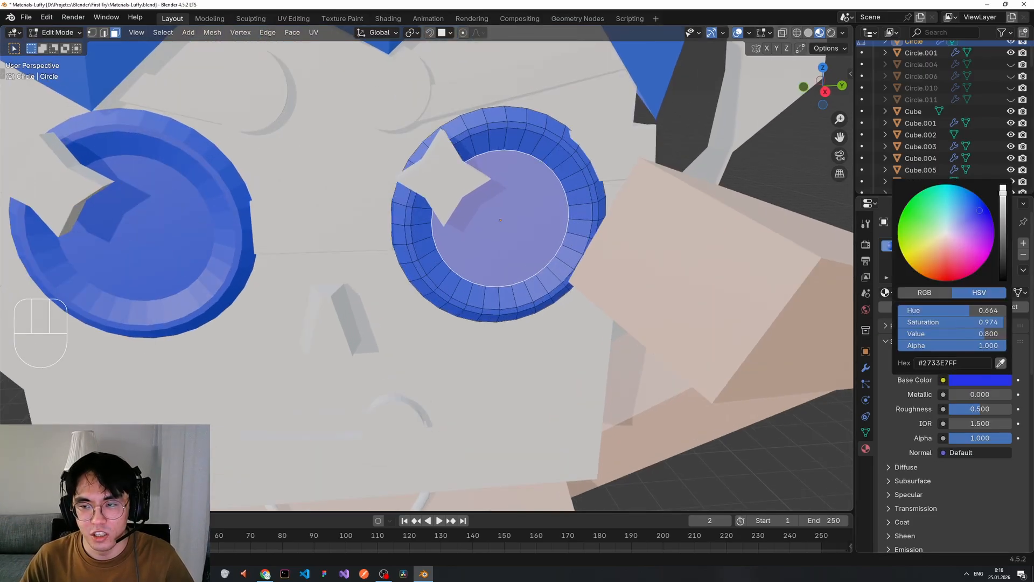
pyautogui.moveTo(936, 240); pyautogui.dragTo(931, 247)
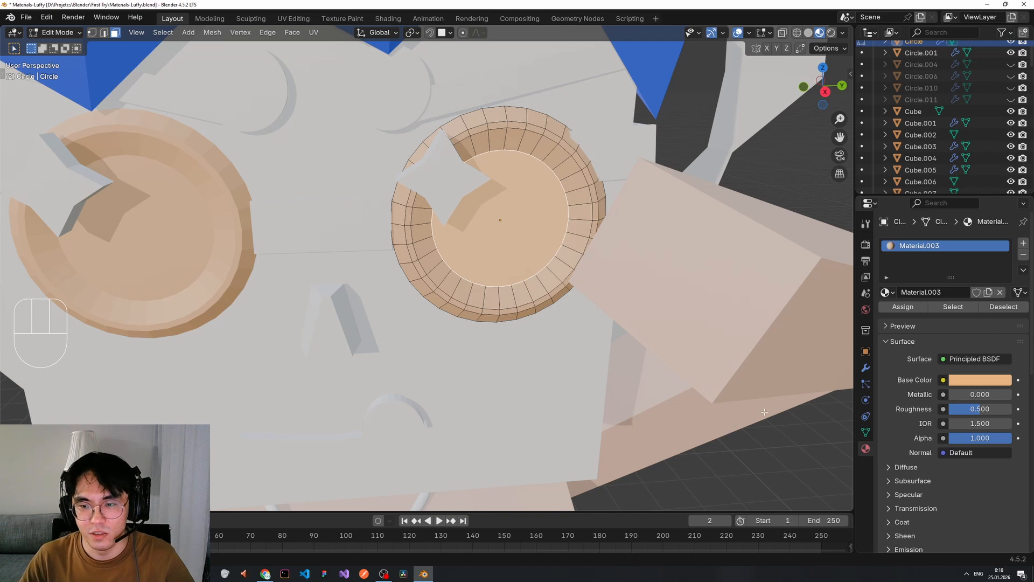
# - Undo the eye color changes and the creation of the eye material
pyautogui.hotkey('ctrl', 'z')
pyautogui.hotkey('ctrl', 'z')
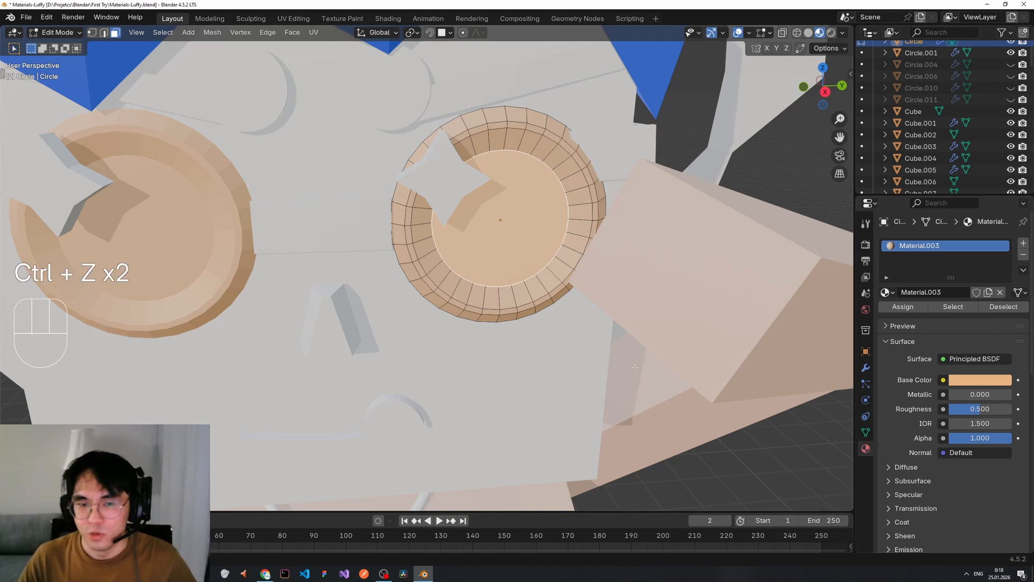
pyautogui.hotkey('ctrl', 'z')
pyautogui.hotkey('ctrl', 'z')
pyautogui.hotkey('ctrl', 'z')
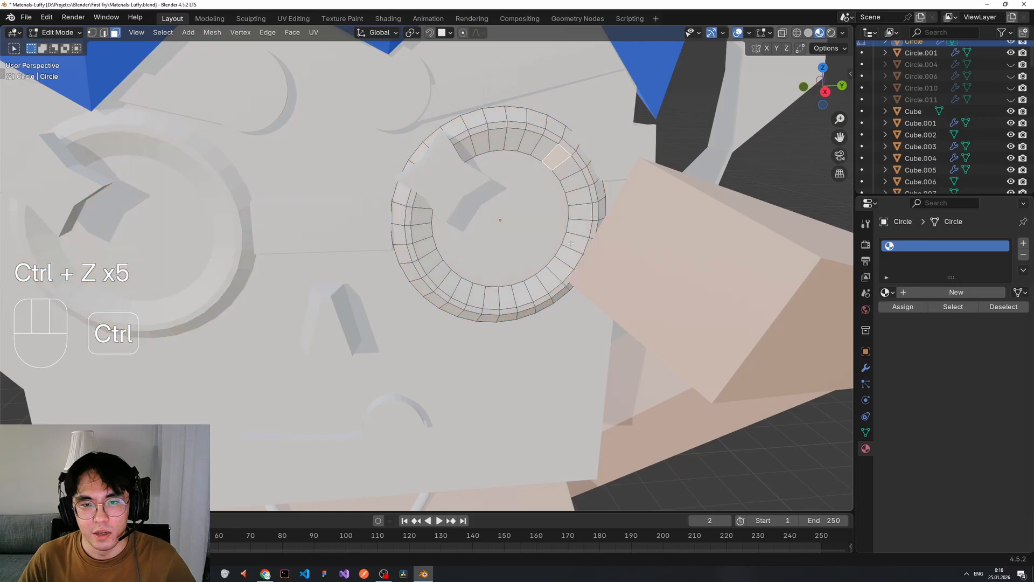
# - Select the eye's flat center face and create a new eye material with a purple-magenta base color
pyautogui.click(496, 139)
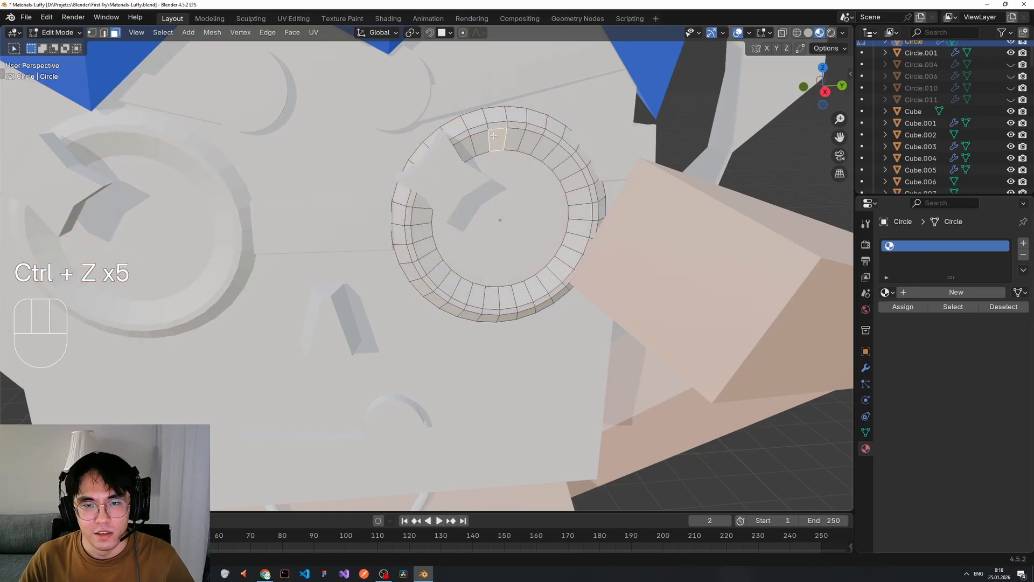
pyautogui.click(509, 196)
pyautogui.click(903, 248)
pyautogui.click(935, 296)
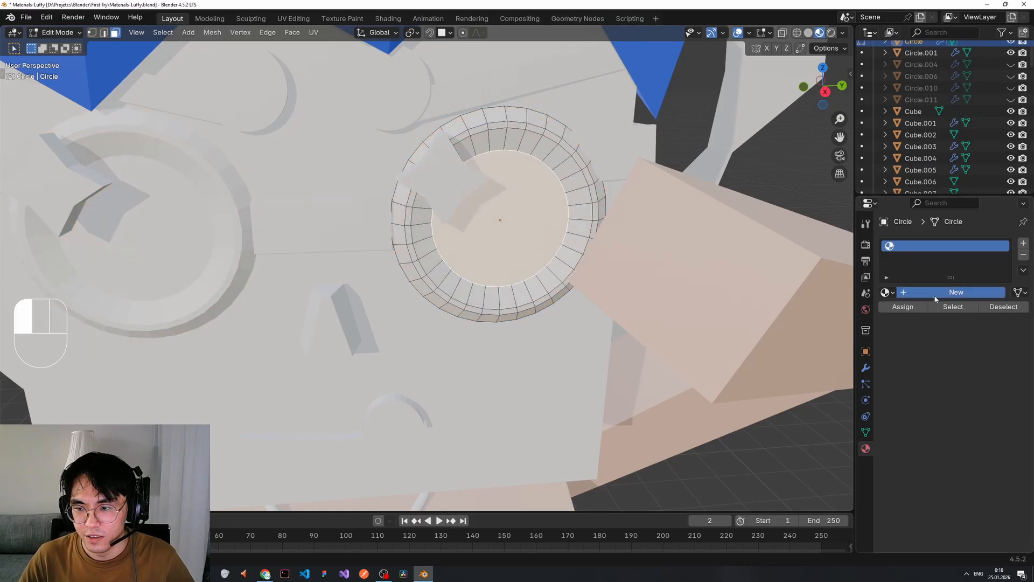
pyautogui.click(975, 378)
pyautogui.moveTo(965, 255); pyautogui.dragTo(974, 242)
pyautogui.click(673, 247)
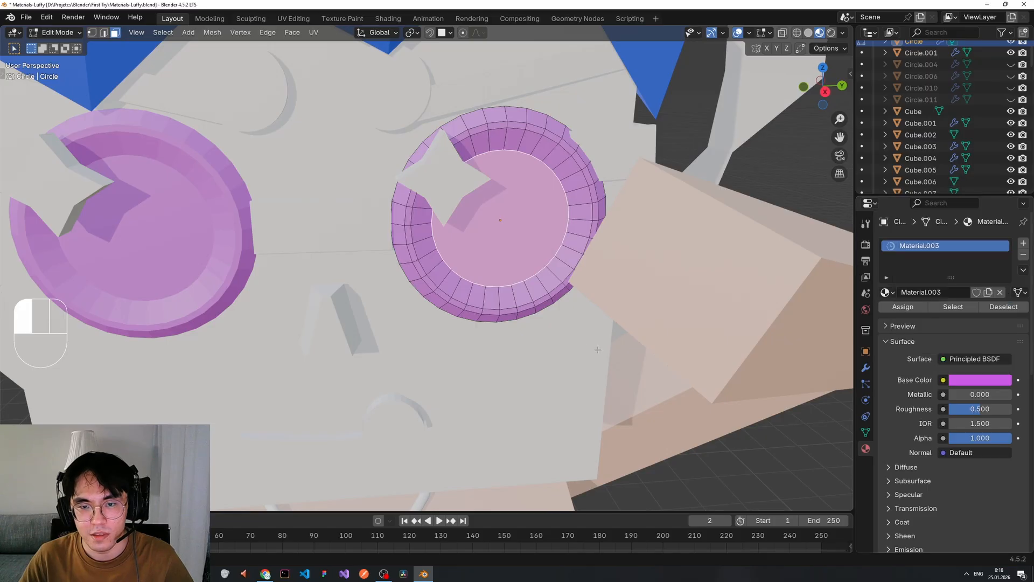
pyautogui.click(515, 246)
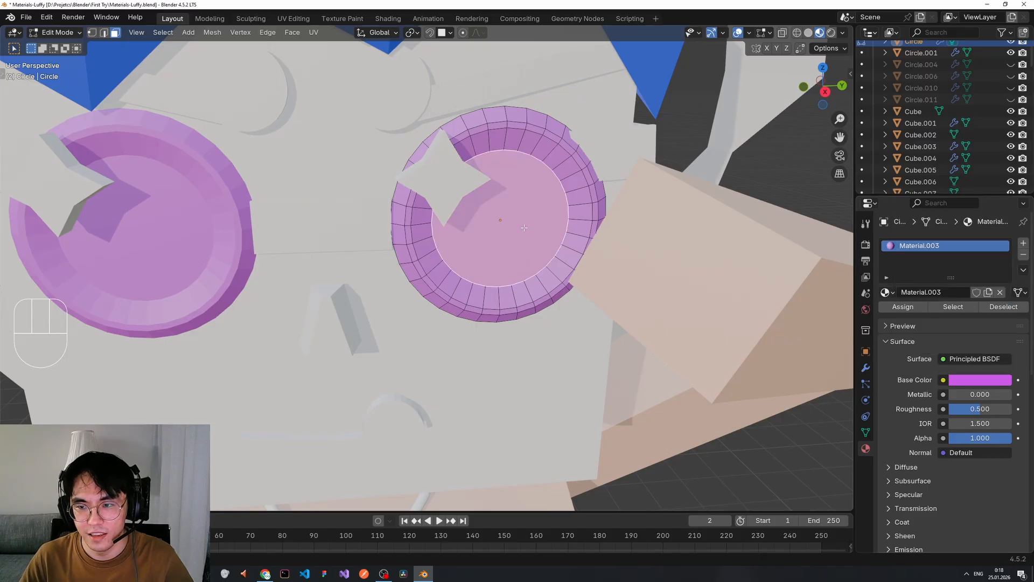
# - Add a second material slot to the eyes and give it a new material with a bright green base color
pyautogui.click(1023, 244)
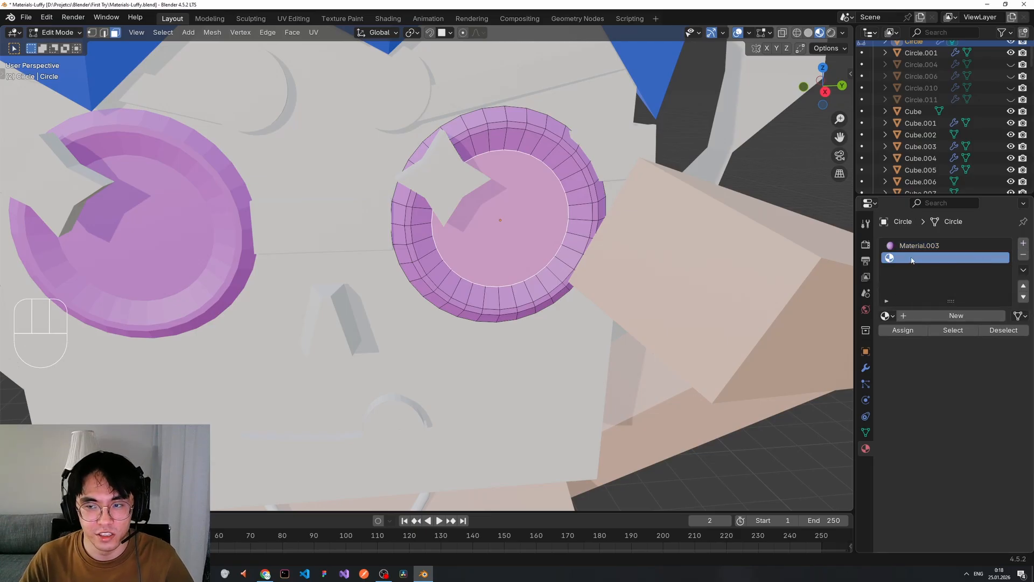
pyautogui.click(951, 318)
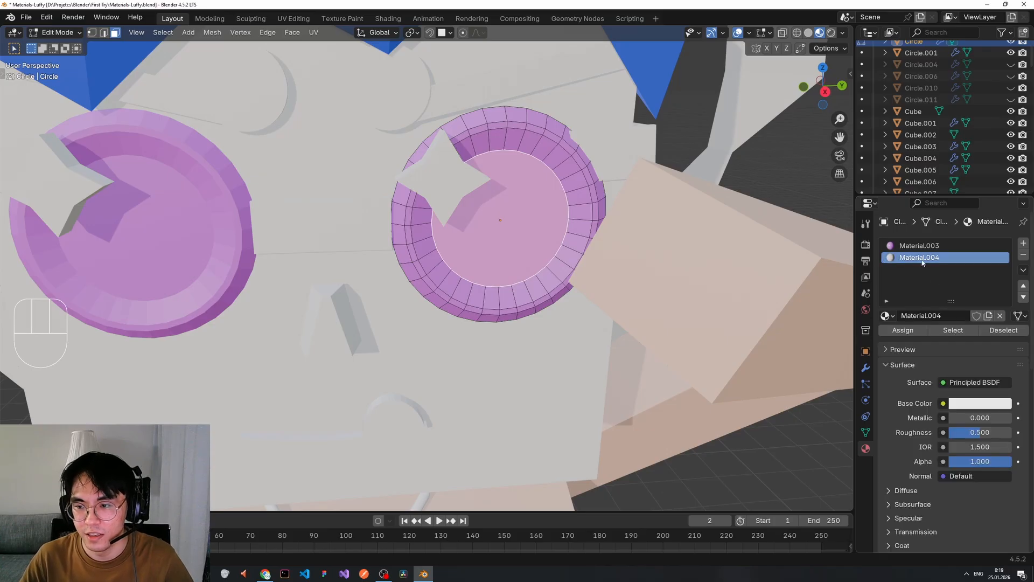
pyautogui.click(973, 406)
pyautogui.moveTo(946, 262); pyautogui.dragTo(919, 232)
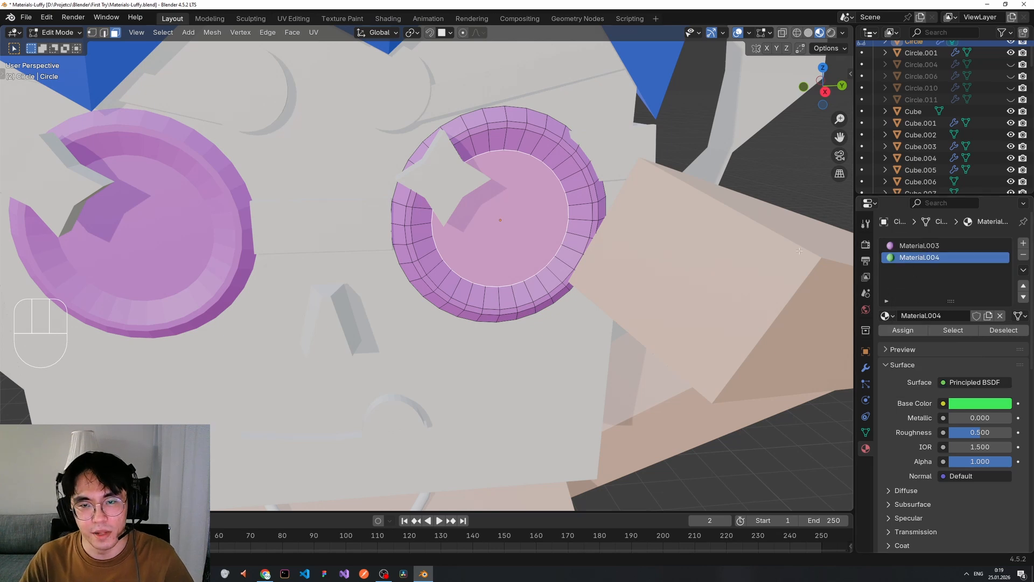
# - Assign the green material from the second slot to the eye's flat center face and return to Object Mode
pyautogui.click(525, 145)
pyautogui.click(543, 148)
pyautogui.click(555, 158)
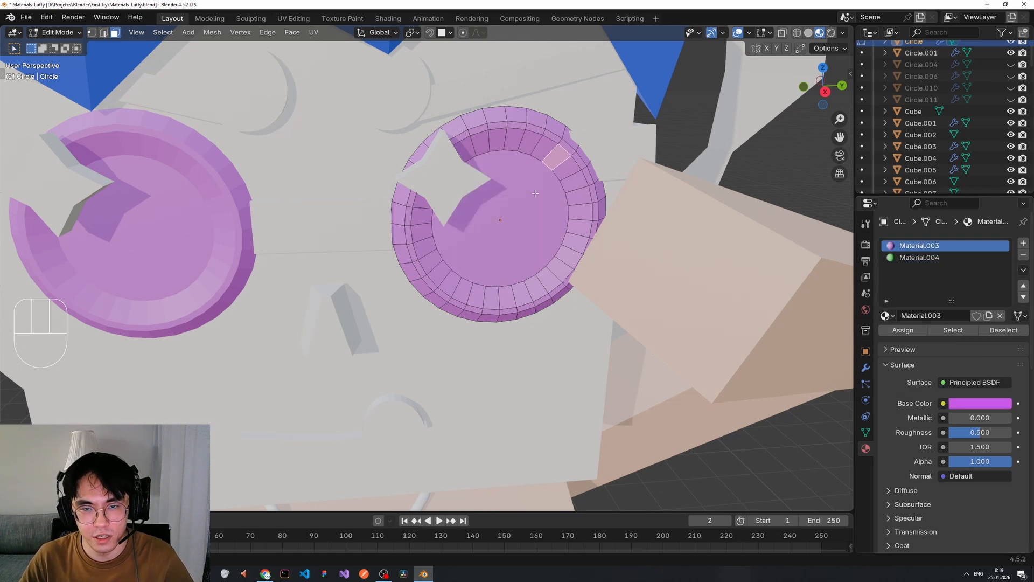
pyautogui.click(531, 199)
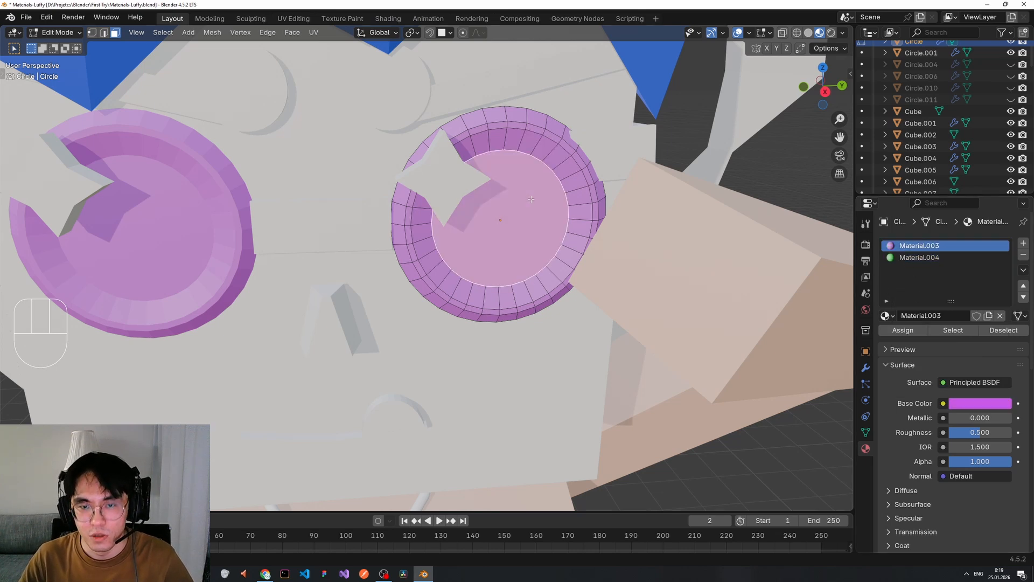
pyautogui.click(939, 257)
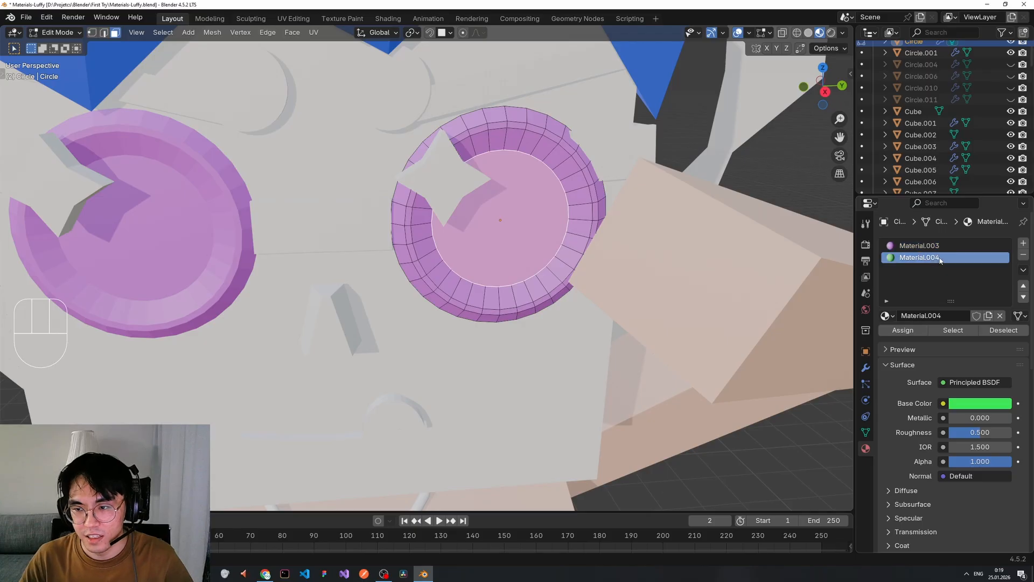
pyautogui.click(903, 330)
pyautogui.scroll(-5, 638, 376)
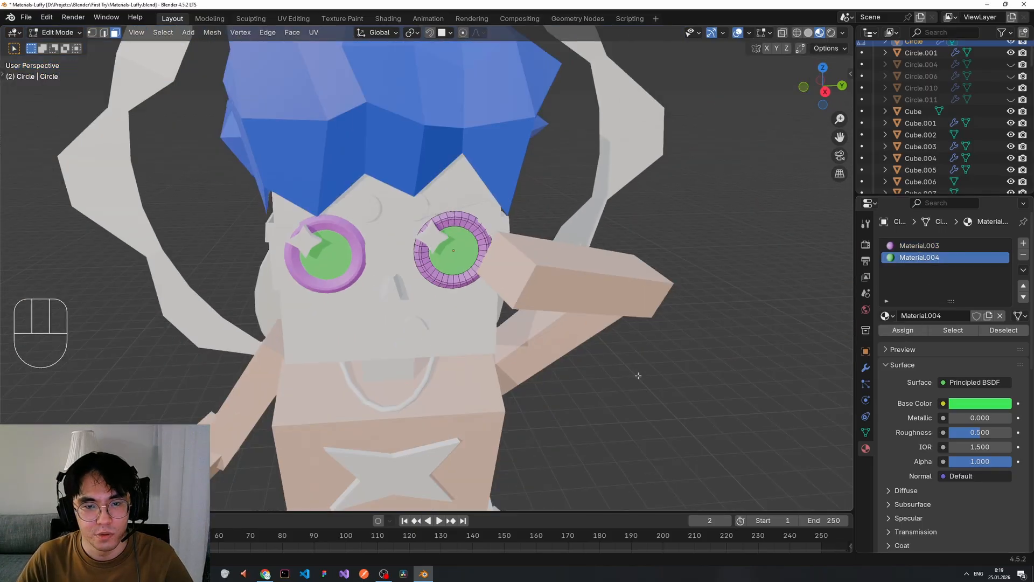
pyautogui.scroll(-1, 584, 353)
pyautogui.press('Tab')
pyautogui.scroll(5, 576, 279)
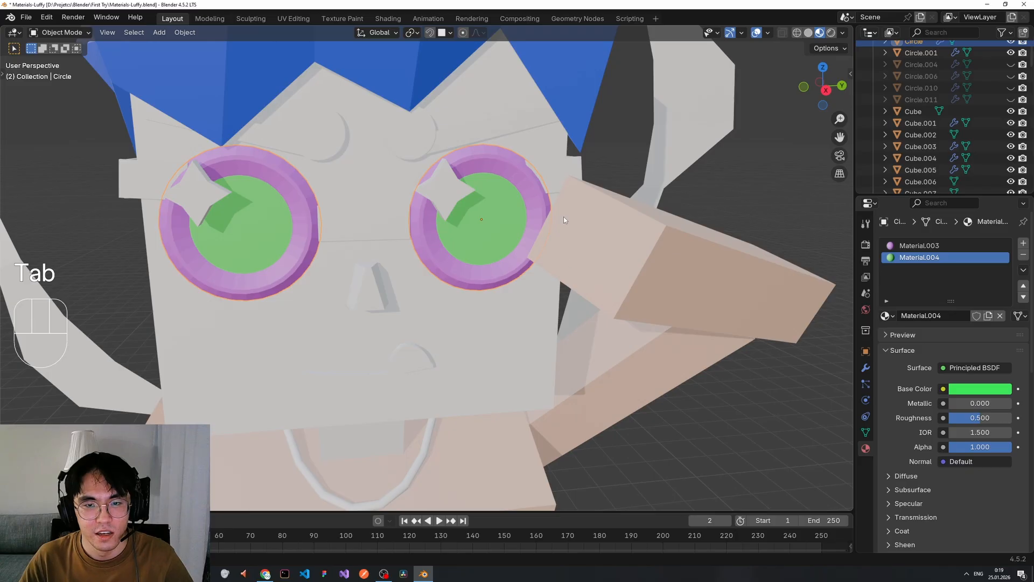
pyautogui.keyDown('shift'); pyautogui.moveTo(563, 217); pyautogui.dragTo(542, 230, button='middle'); pyautogui.keyUp('shift')
pyautogui.scroll(3, 542, 231)
pyautogui.scroll(-1, 535, 230)
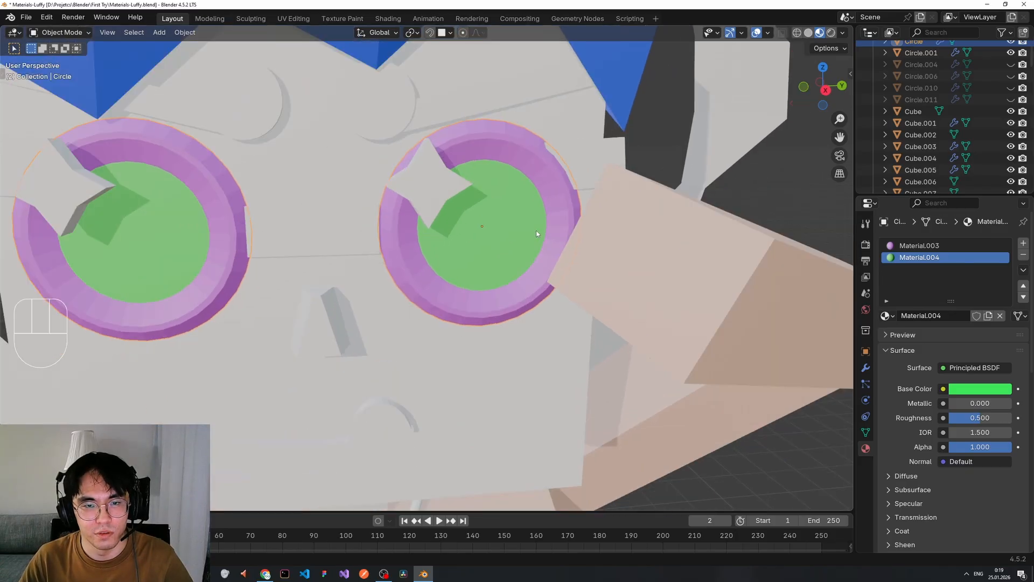
pyautogui.scroll(-2, 536, 231)
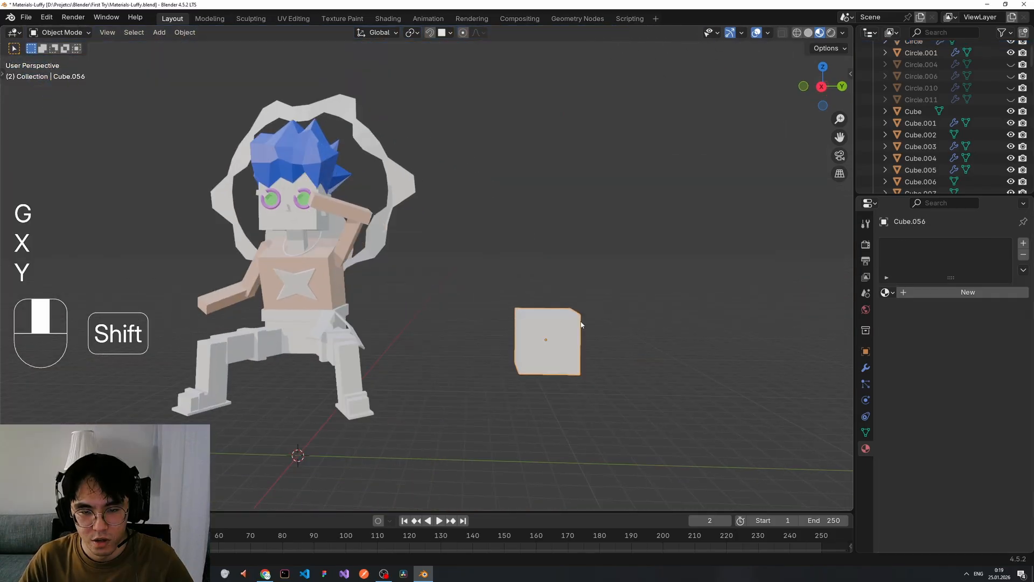
# - Add a vertical loop cut slid off-center and a horizontal loop cut near mid-height to the test cube
pyautogui.scroll(2, 545, 326)
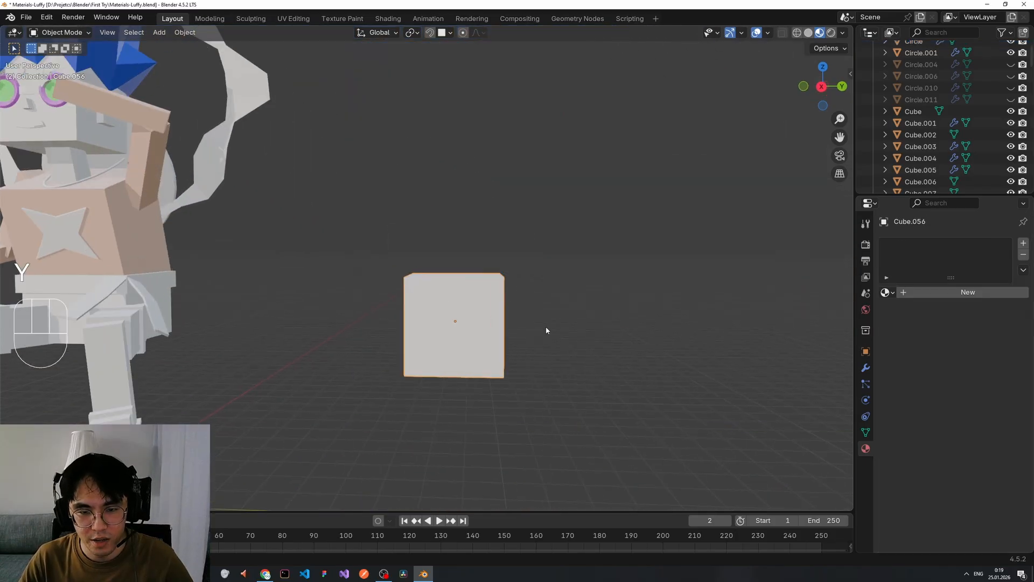
pyautogui.scroll(3, 546, 327)
pyautogui.moveTo(544, 333); pyautogui.dragTo(525, 376, button='middle')
pyautogui.hotkey('ctrl', 'r')
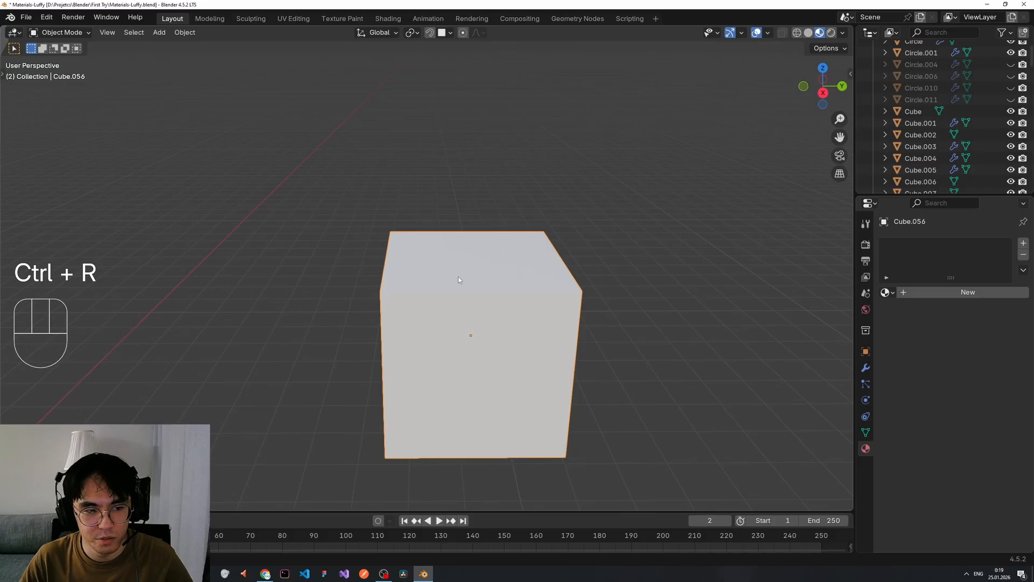
pyautogui.press('Tab')
pyautogui.click(452, 272)
pyautogui.hotkey('ctrl', 'r')
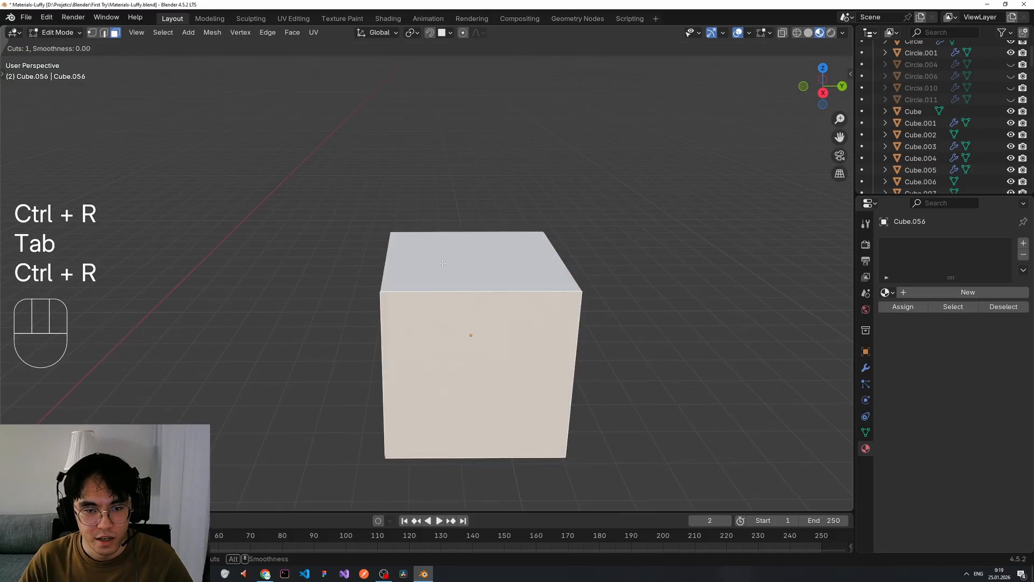
pyautogui.click(460, 272)
pyautogui.click(431, 268)
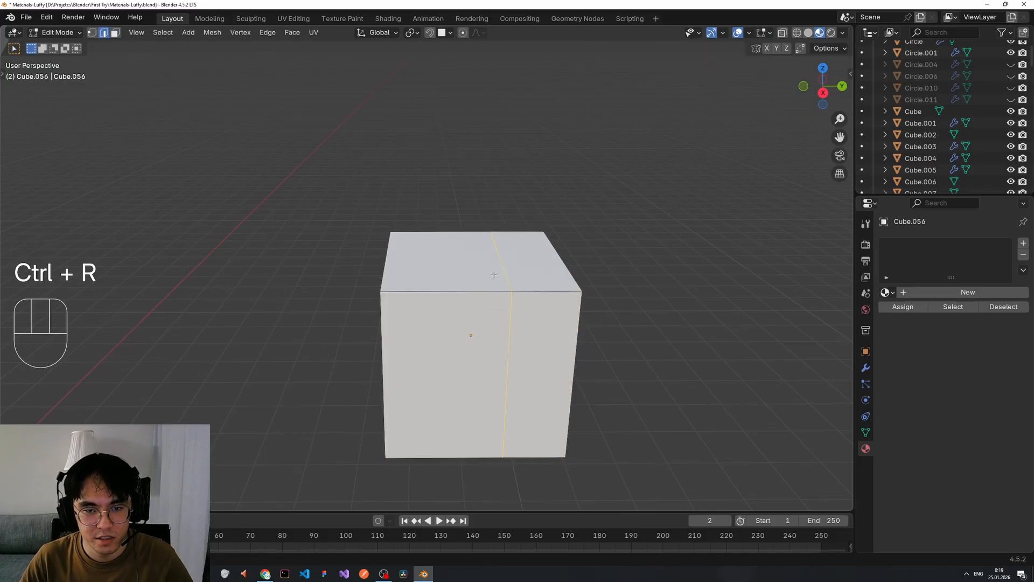
pyautogui.hotkey('ctrl', 'r')
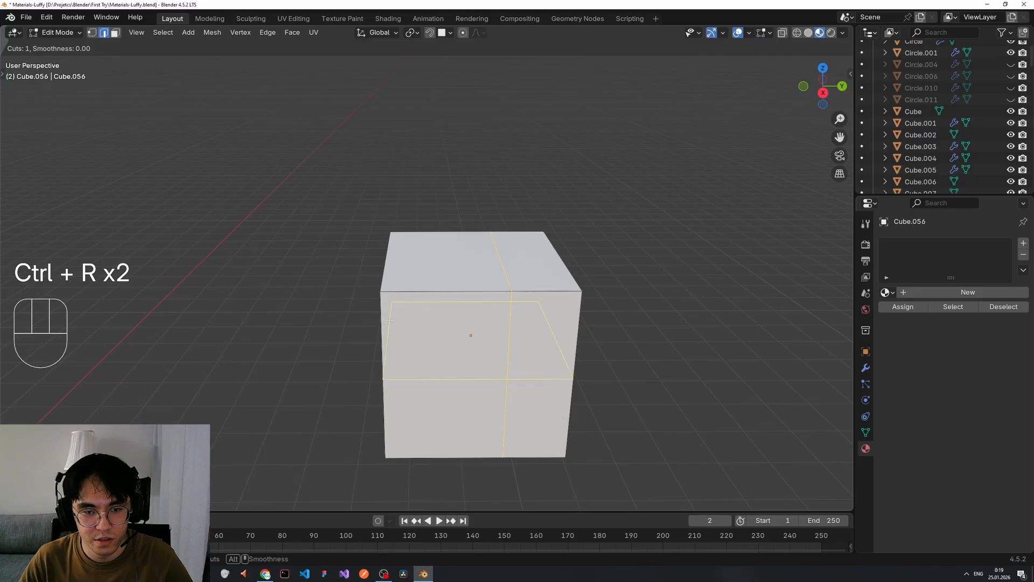
pyautogui.click(458, 319)
pyautogui.click(484, 317)
pyautogui.click(637, 333)
# - Select the cube's larger upper front face and adjoining top face, and create a new material with a red base color
pyautogui.moveTo(638, 333); pyautogui.dragTo(654, 329, button='middle')
pyautogui.press('3')
pyautogui.click(457, 330)
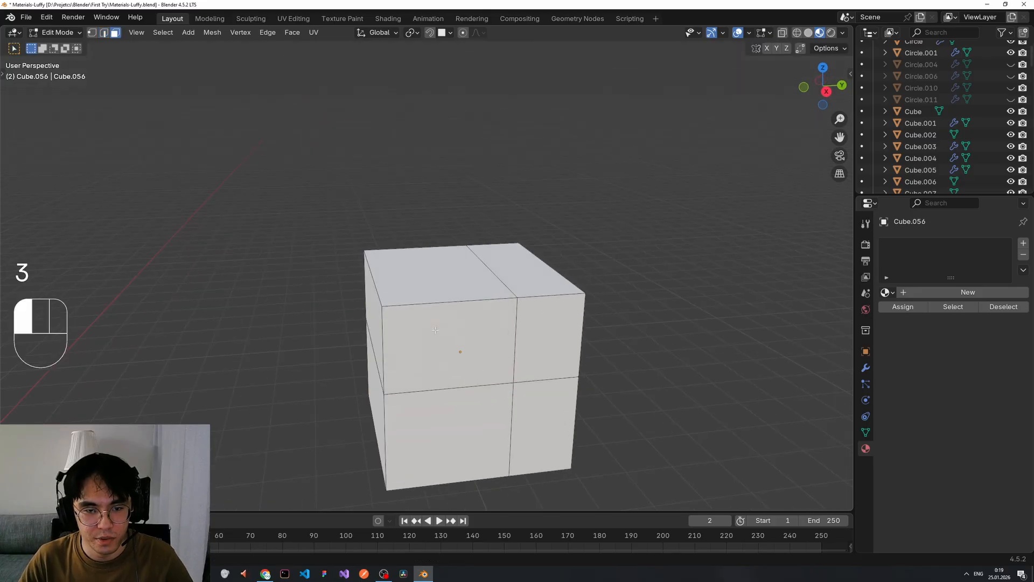
pyautogui.moveTo(464, 326); pyautogui.dragTo(484, 323, button='middle')
pyautogui.keyDown('shift'); pyautogui.click(431, 282); pyautogui.keyUp('shift')
pyautogui.moveTo(641, 288); pyautogui.dragTo(637, 292, button='middle')
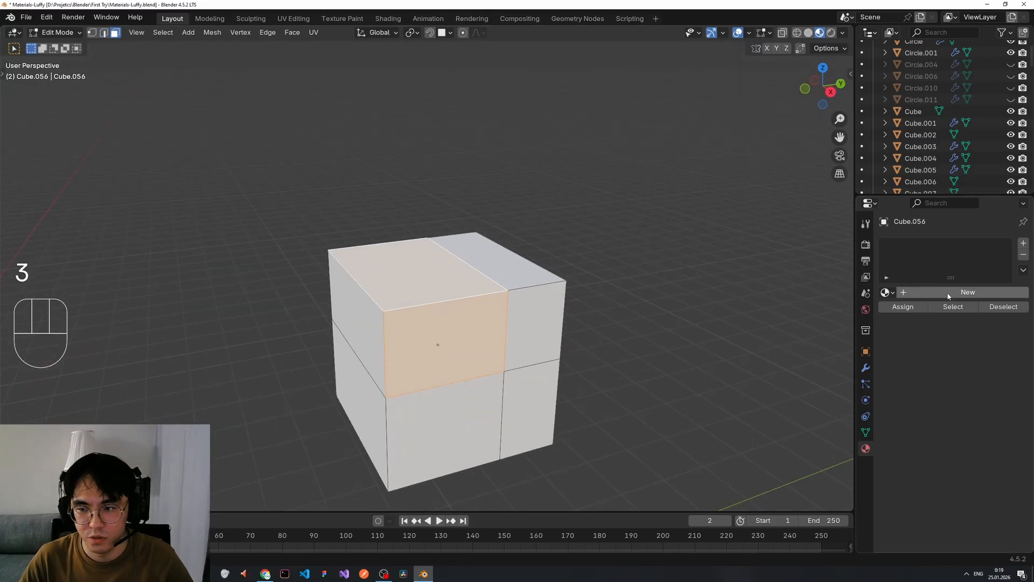
pyautogui.click(968, 292)
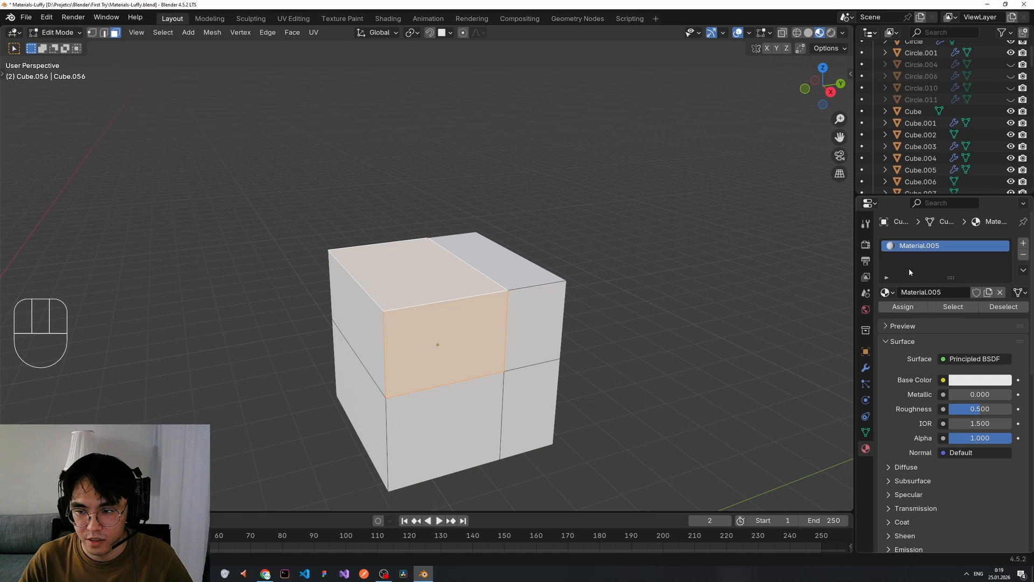
pyautogui.click(915, 249)
pyautogui.click(916, 248)
pyautogui.click(961, 379)
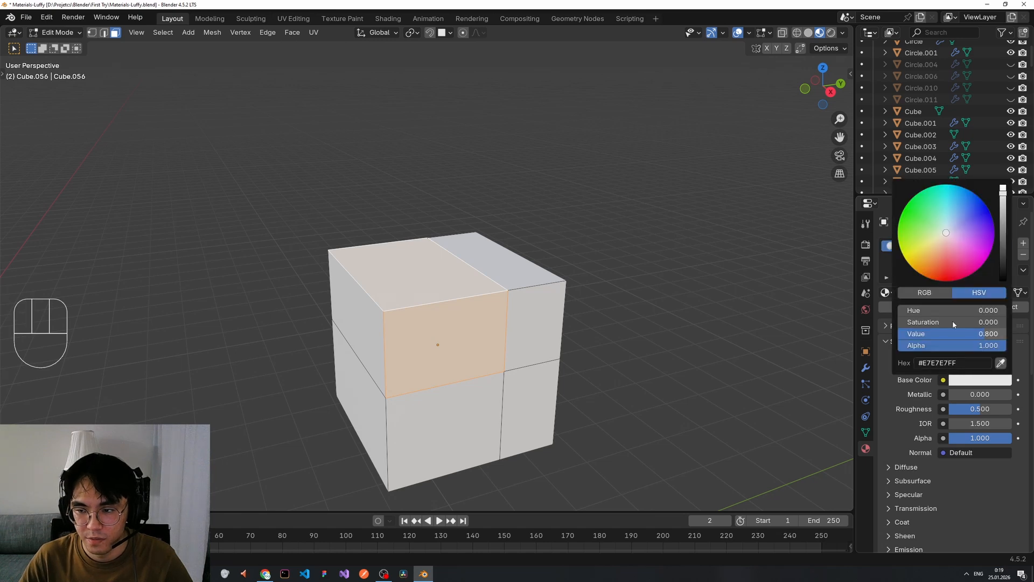
pyautogui.moveTo(944, 260); pyautogui.dragTo(942, 272)
pyautogui.scroll(-1, 599, 312)
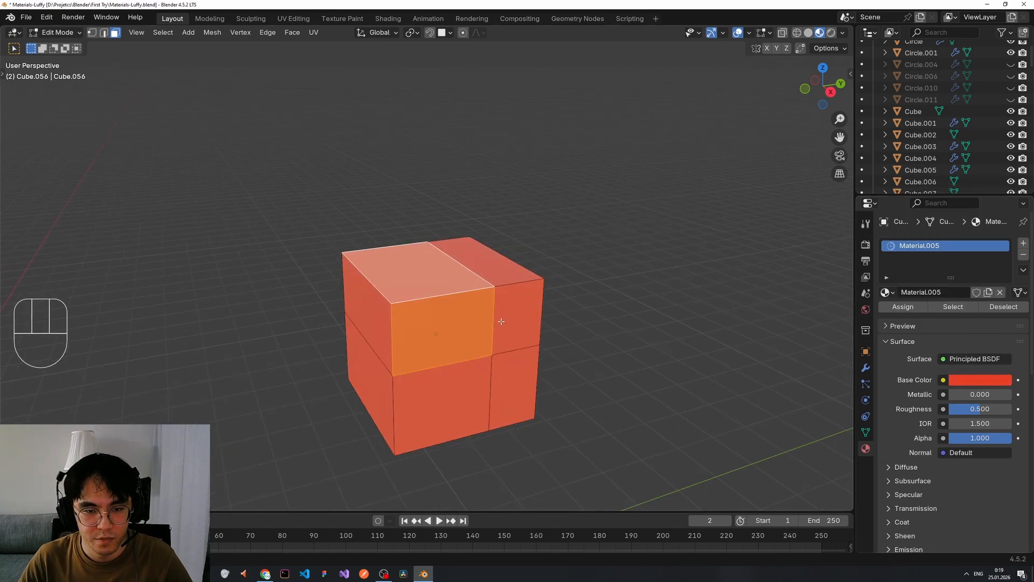
# - Add a second material slot to the cube and create a material with a blue base color (#080DE7)
pyautogui.click(1023, 243)
pyautogui.click(909, 264)
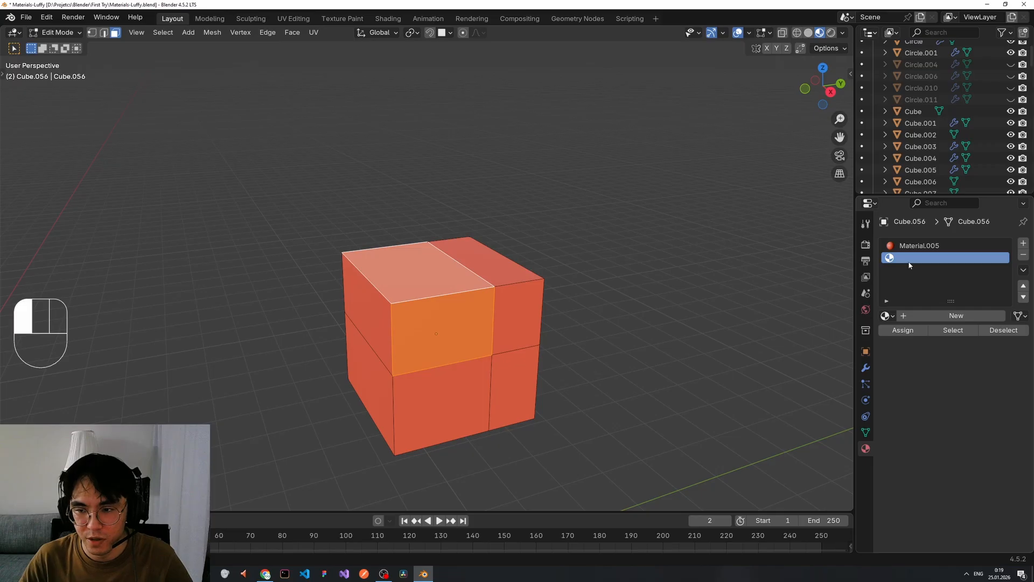
pyautogui.click(956, 315)
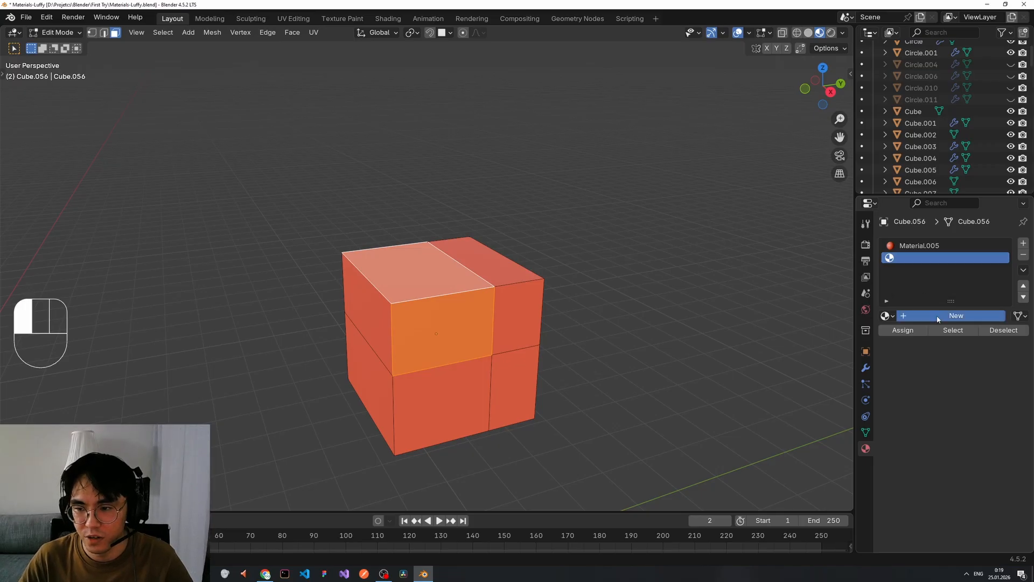
pyautogui.click(967, 402)
pyautogui.moveTo(947, 260); pyautogui.dragTo(989, 233)
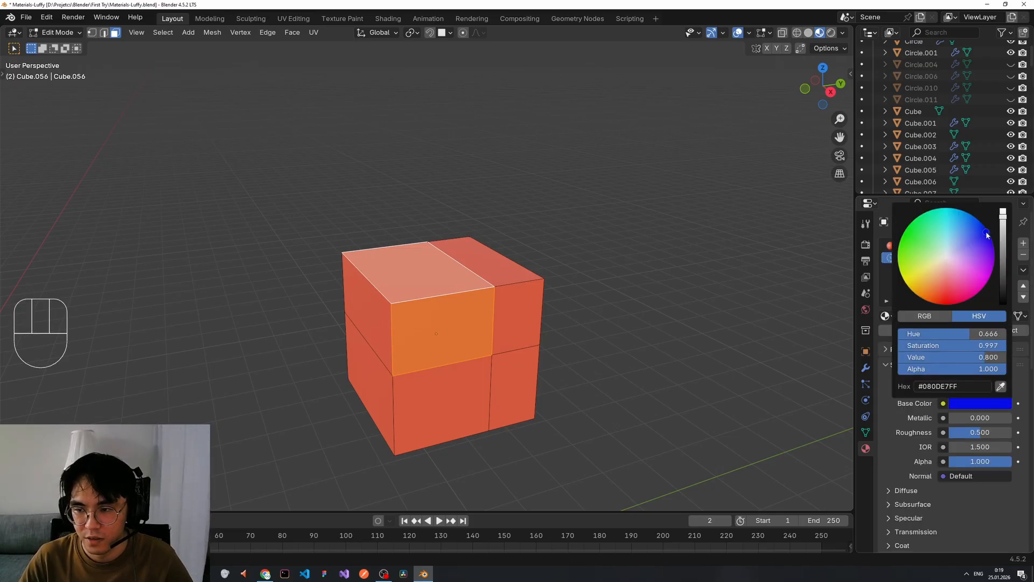
# - Assign the blue material to the larger upper front face and the adjoining top face of the cube
pyautogui.keyDown('shift'); pyautogui.click(458, 318); pyautogui.keyUp('shift')
pyautogui.keyDown('shift'); pyautogui.click(457, 319); pyautogui.keyUp('shift')
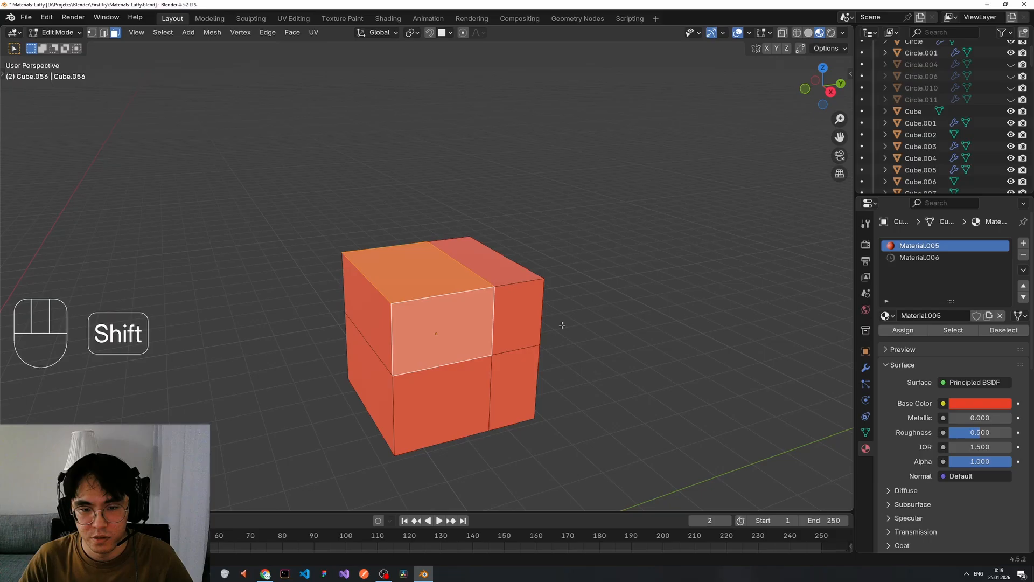
pyautogui.click(913, 331)
pyautogui.moveTo(723, 321); pyautogui.dragTo(640, 334, button='middle')
pyautogui.click(929, 258)
pyautogui.click(903, 330)
# - Select the two lower faces at the cube's near corner and add a third slot with a yellow material (#E7CD40)
pyautogui.click(595, 350)
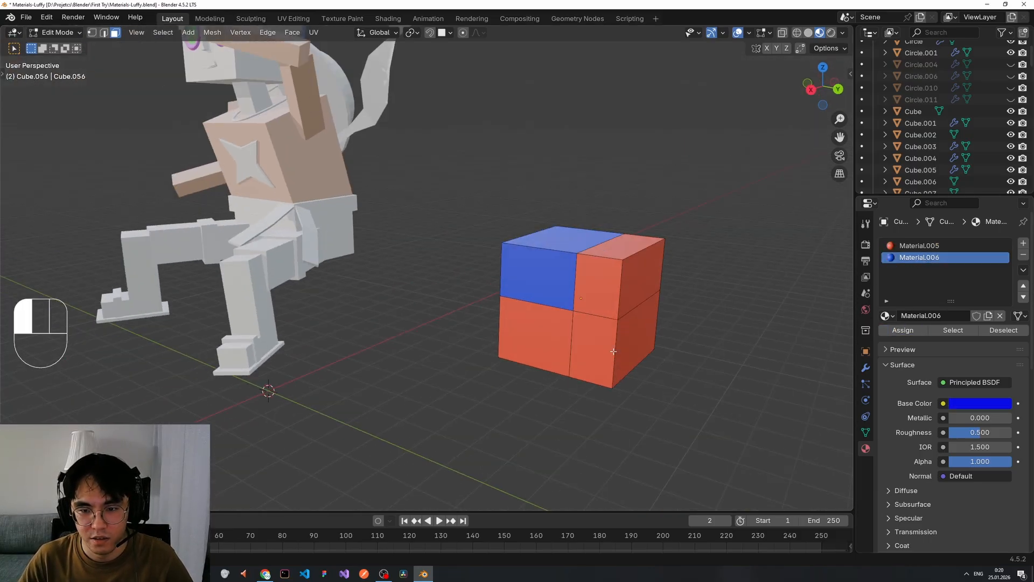
pyautogui.keyDown('shift'); pyautogui.click(638, 337); pyautogui.keyUp('shift')
pyautogui.click(1023, 243)
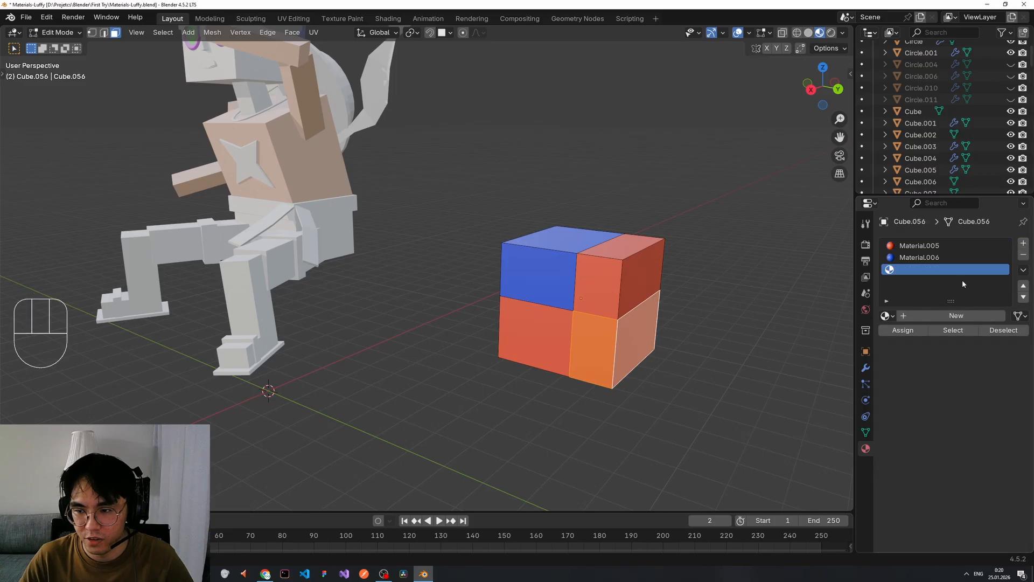
pyautogui.click(948, 316)
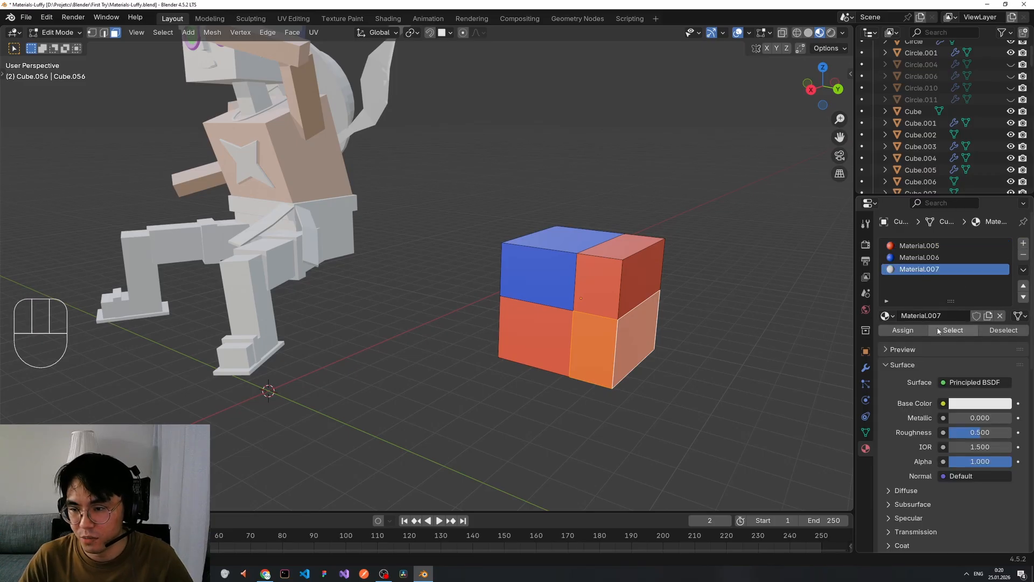
pyautogui.click(965, 403)
pyautogui.click(923, 277)
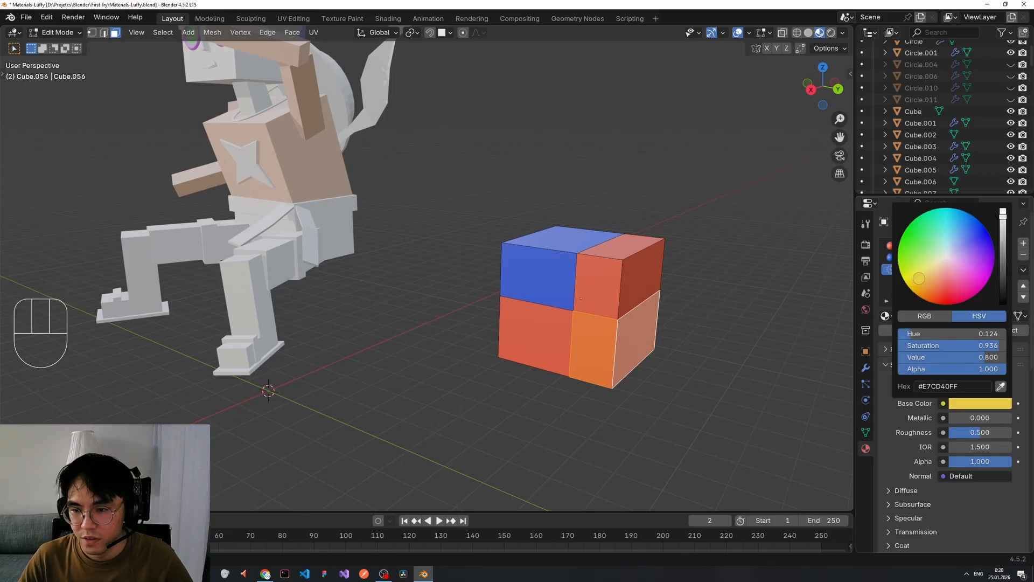
# - Assign the yellow material to the two lower faces meeting at the cube's near corner
pyautogui.click(722, 310)
pyautogui.click(600, 347)
pyautogui.keyDown('shift'); pyautogui.click(637, 338); pyautogui.keyUp('shift')
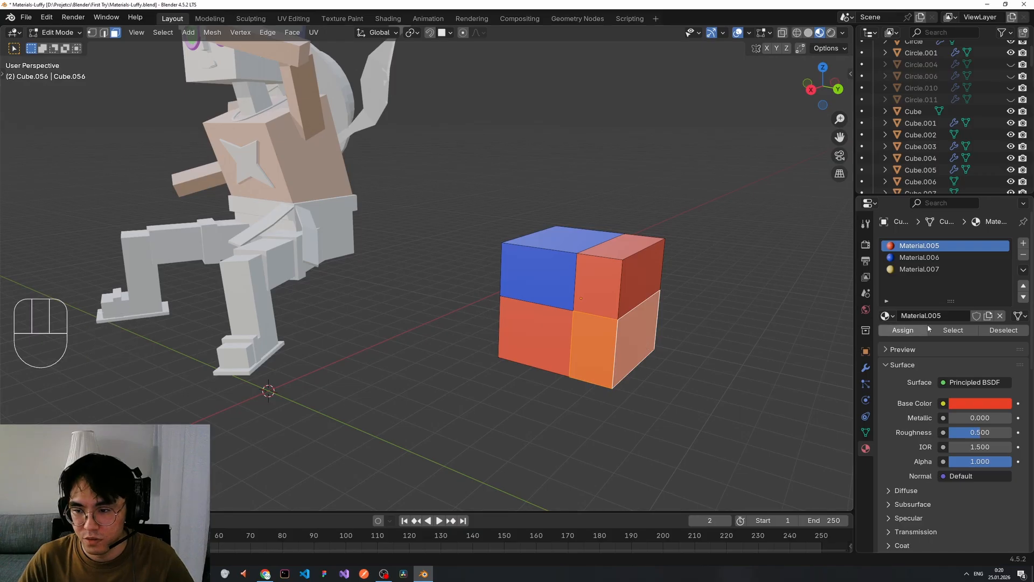
pyautogui.click(922, 269)
pyautogui.click(902, 329)
pyautogui.click(736, 329)
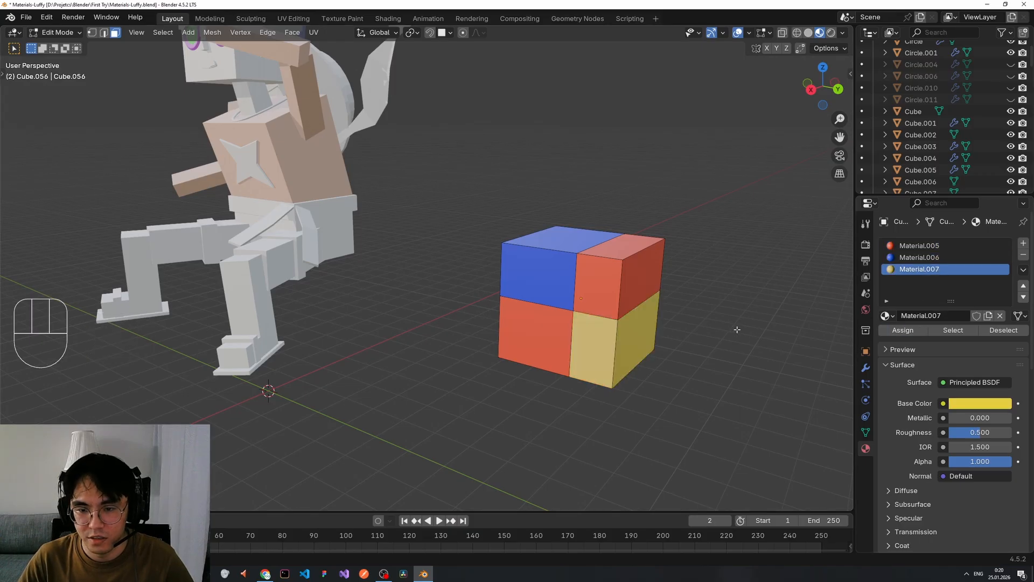
# - Return to Object Mode and delete the multicolored test cube
pyautogui.press('x')
pyautogui.moveTo(560, 318); pyautogui.dragTo(609, 315, button='middle')
pyautogui.keyDown('shift'); pyautogui.moveTo(598, 313); pyautogui.dragTo(496, 268, button='middle'); pyautogui.keyUp('shift')
pyautogui.scroll(1, 485, 213)
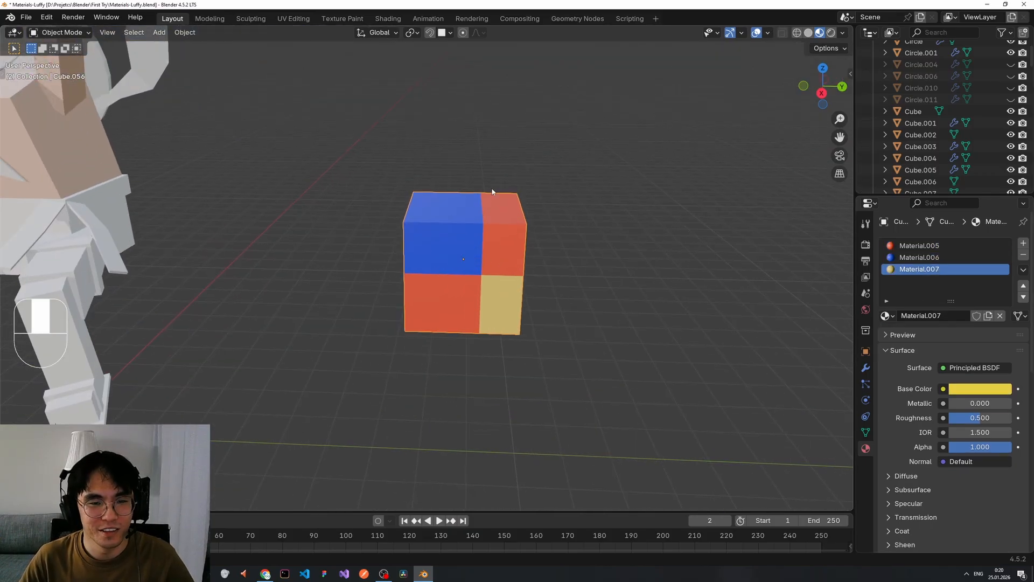
pyautogui.scroll(-3, 493, 184)
pyautogui.press('x')
pyautogui.click(470, 203)
# - Select the character's head and open the list of existing materials for its slot
pyautogui.keyDown('shift'); pyautogui.moveTo(309, 192); pyautogui.dragTo(525, 261, button='middle'); pyautogui.keyUp('shift')
pyautogui.scroll(2, 507, 241)
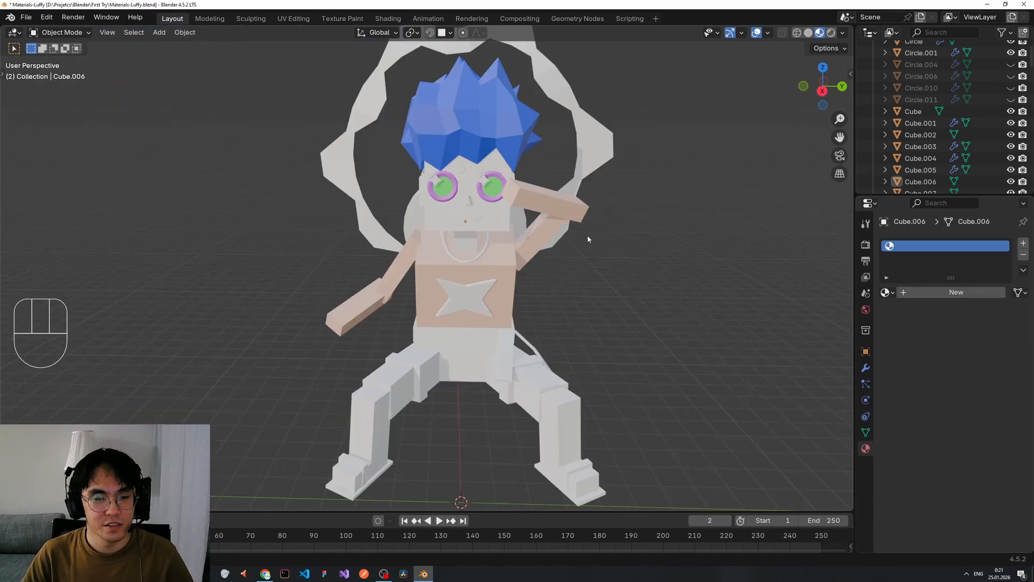
pyautogui.scroll(-1, 582, 243)
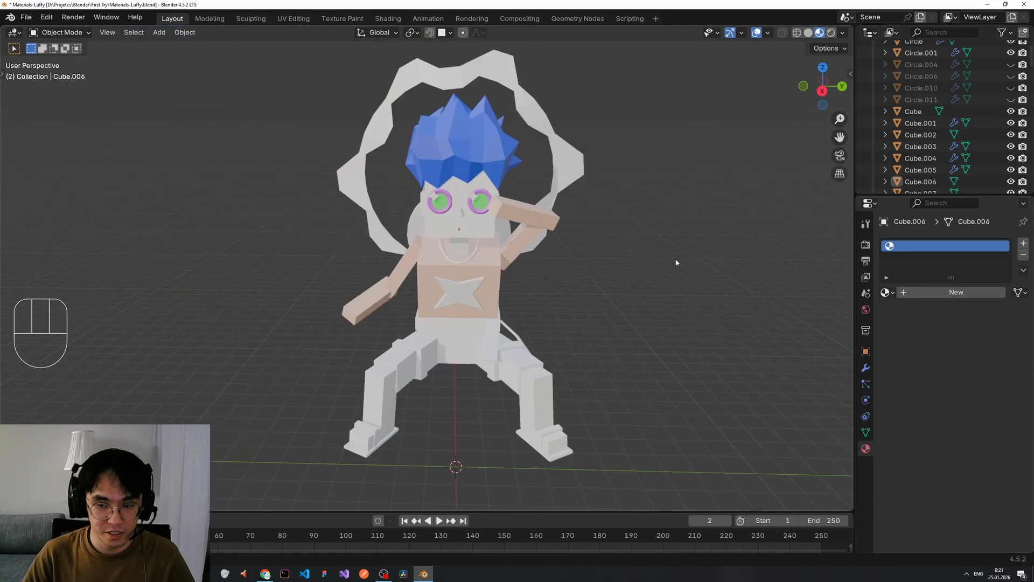
pyautogui.click(890, 293)
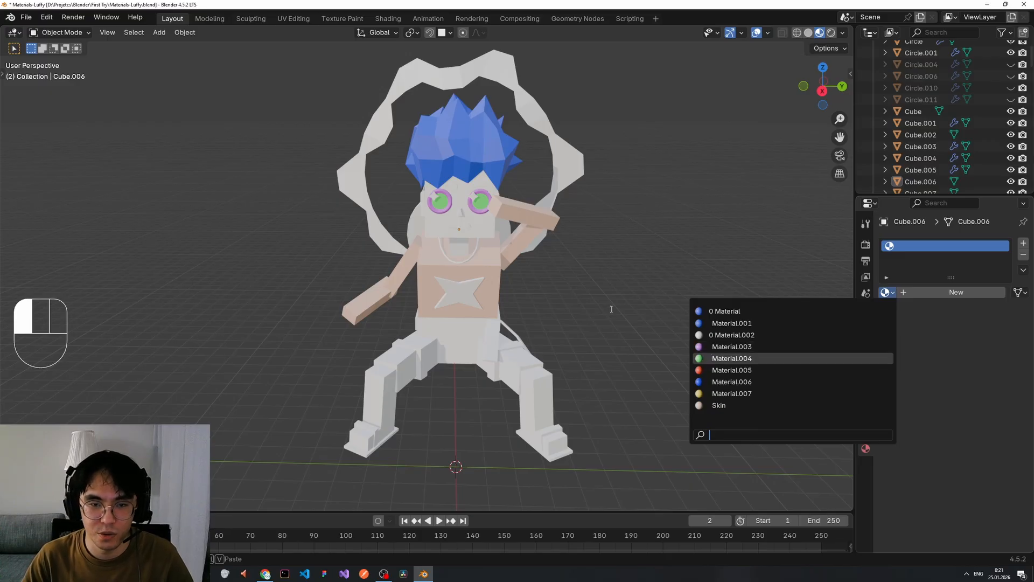
# - Create a new material on the wavy ring behind the character, trying a blue base color and undoing it
pyautogui.click(493, 211)
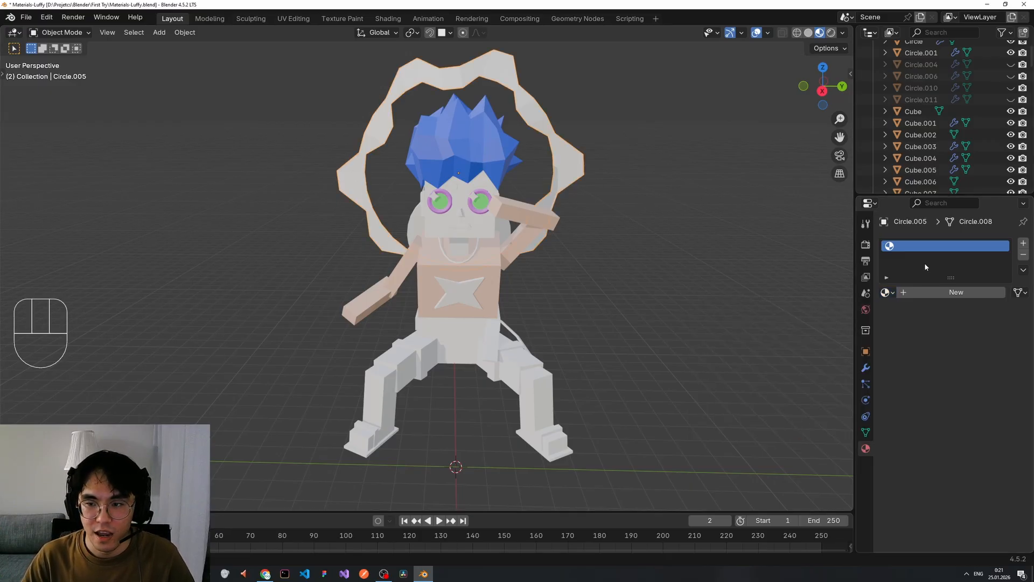
pyautogui.click(956, 291)
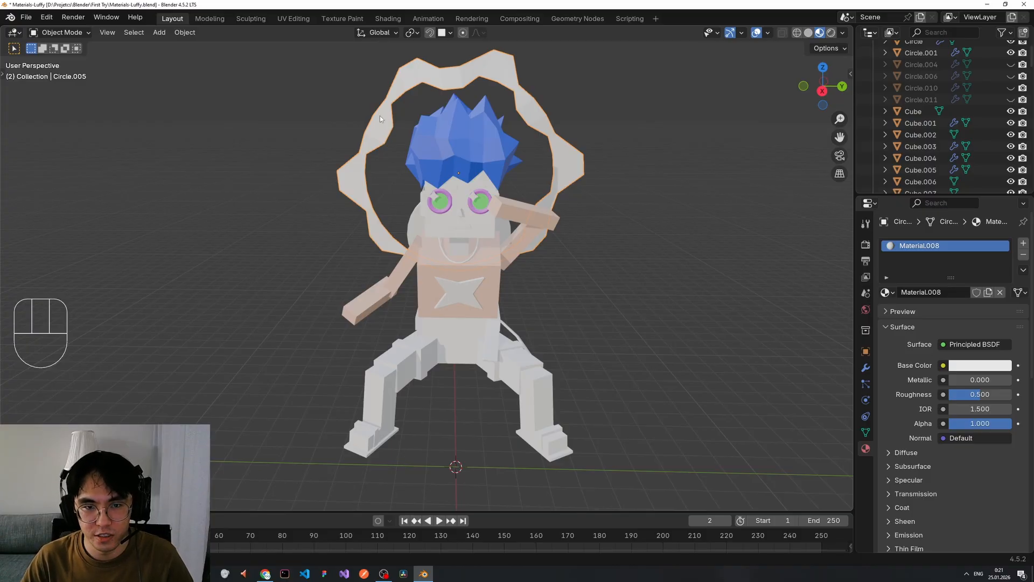
pyautogui.click(974, 365)
pyautogui.moveTo(946, 215); pyautogui.dragTo(984, 200)
pyautogui.click(702, 250)
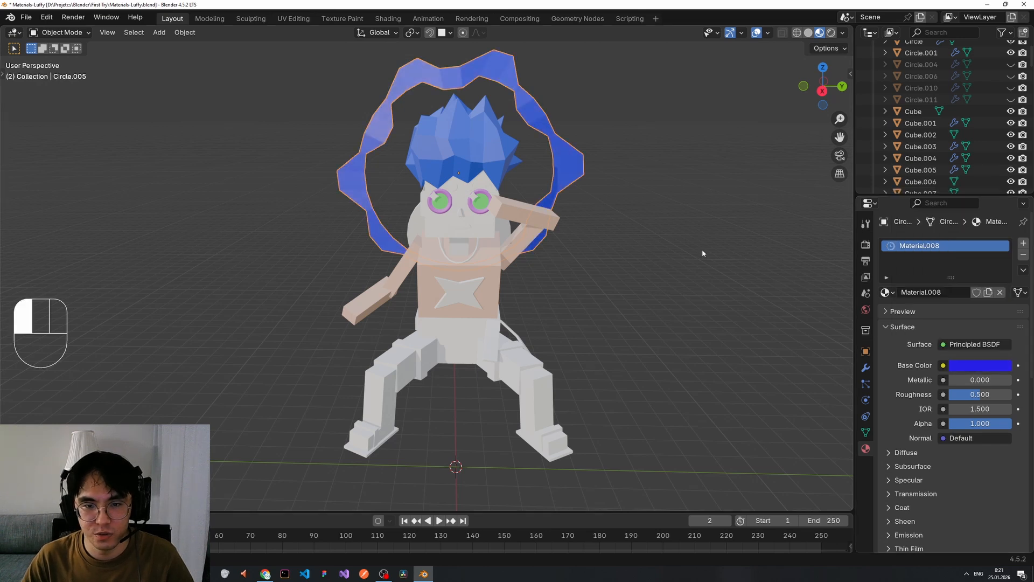
pyautogui.hotkey('ctrl', 'z')
pyautogui.hotkey('ctrl', 'z')
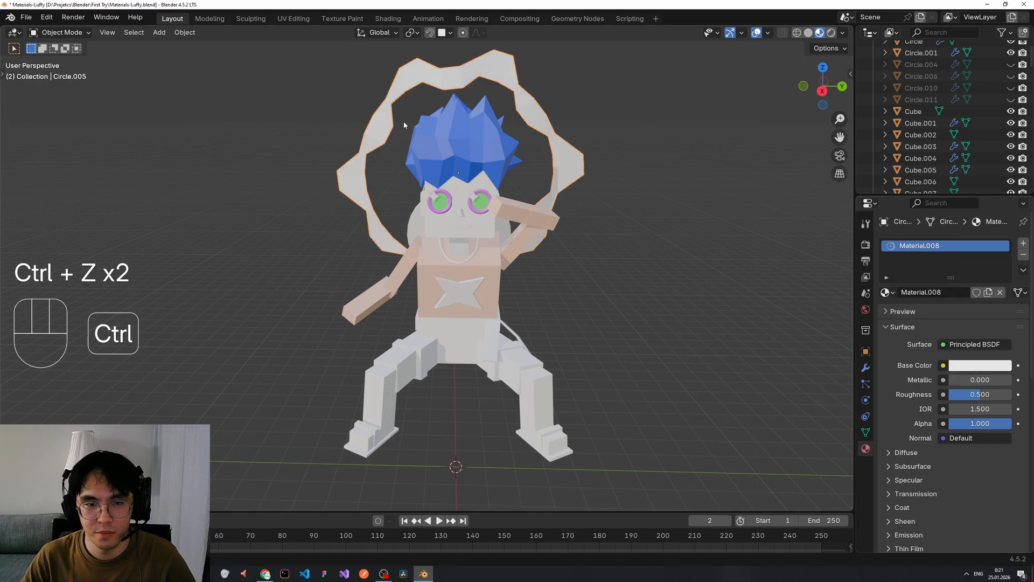
# - Assign the existing blue Material.001 to the wavy ring and rename that material Hair through the hair object's slot
pyautogui.click(890, 294)
pyautogui.click(748, 322)
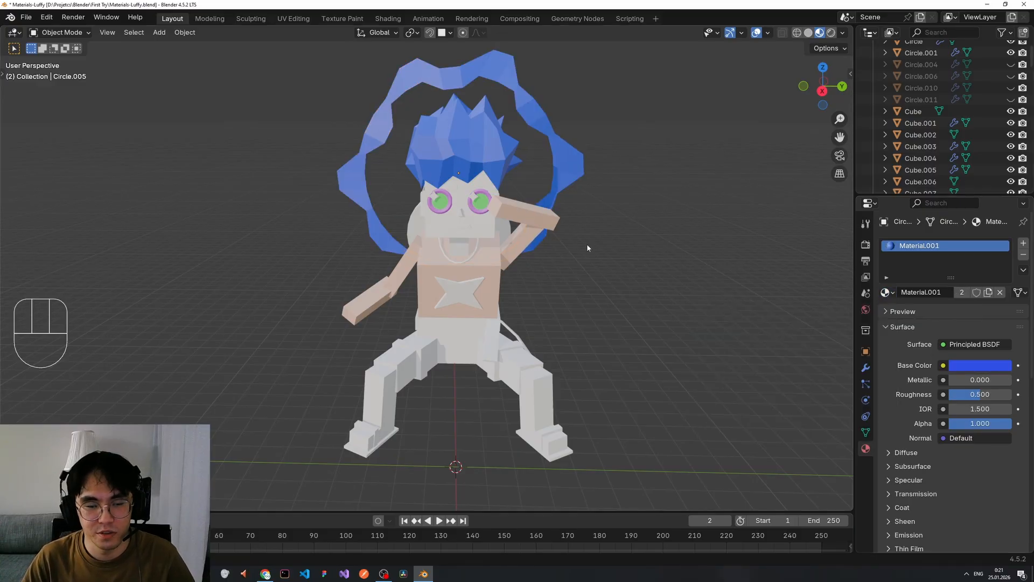
pyautogui.click(463, 139)
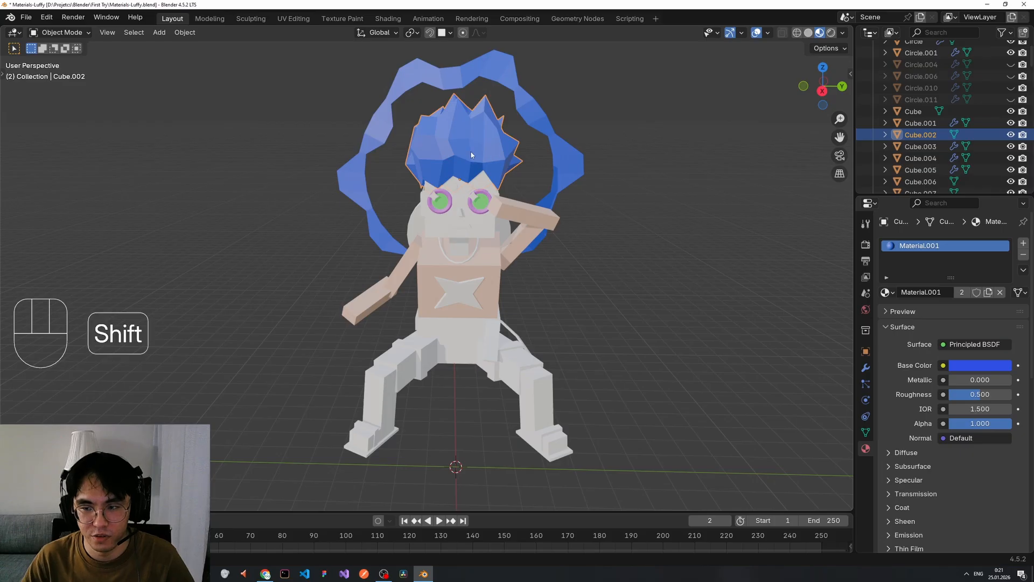
pyautogui.keyDown('shift'); pyautogui.moveTo(493, 151); pyautogui.dragTo(518, 152, button='middle'); pyautogui.keyUp('shift')
pyautogui.doubleClick(908, 246)
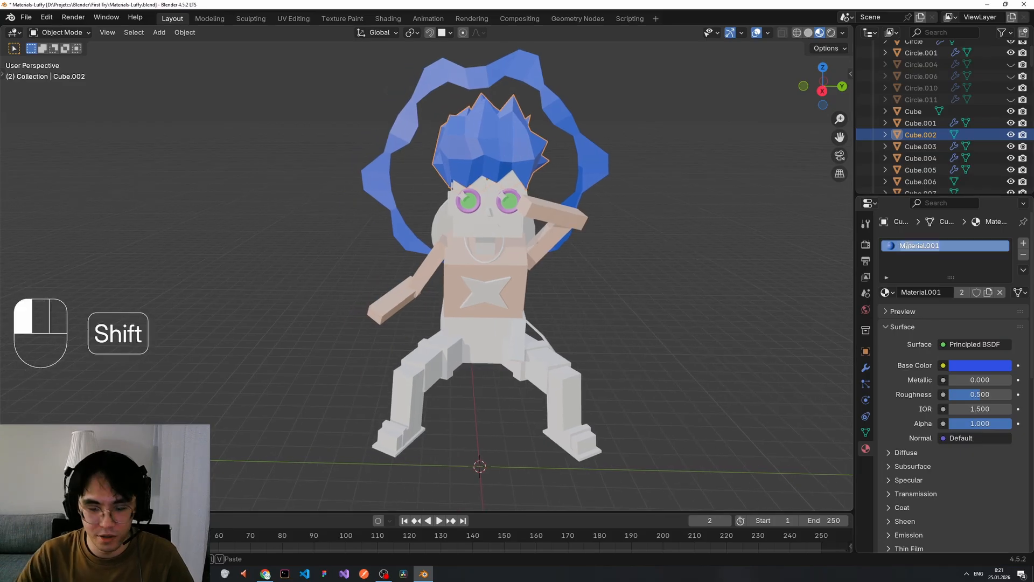
pyautogui.write('Hair')
pyautogui.press('Escape')
pyautogui.click(768, 263)
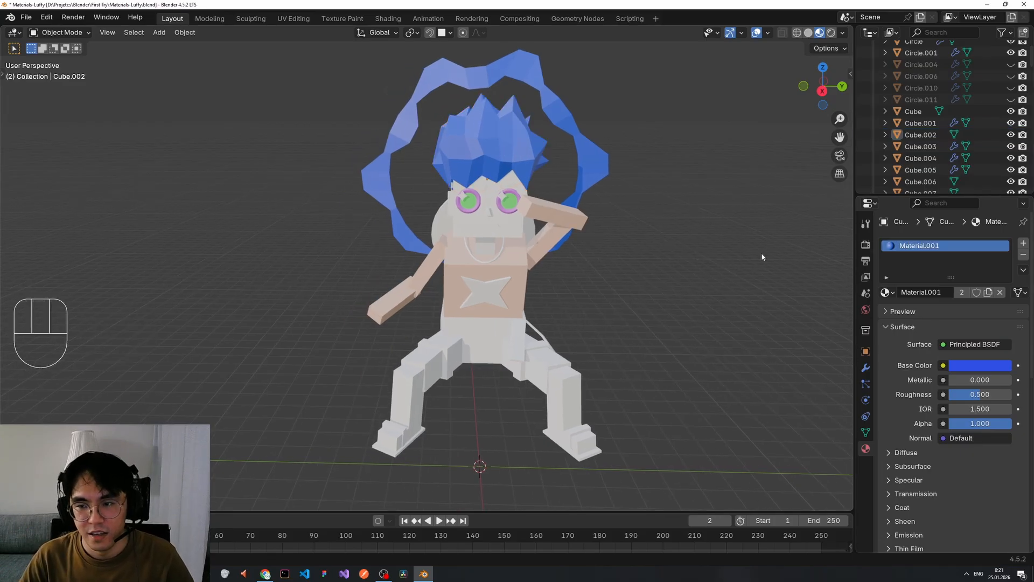
pyautogui.doubleClick(911, 246)
pyautogui.write('Ha')
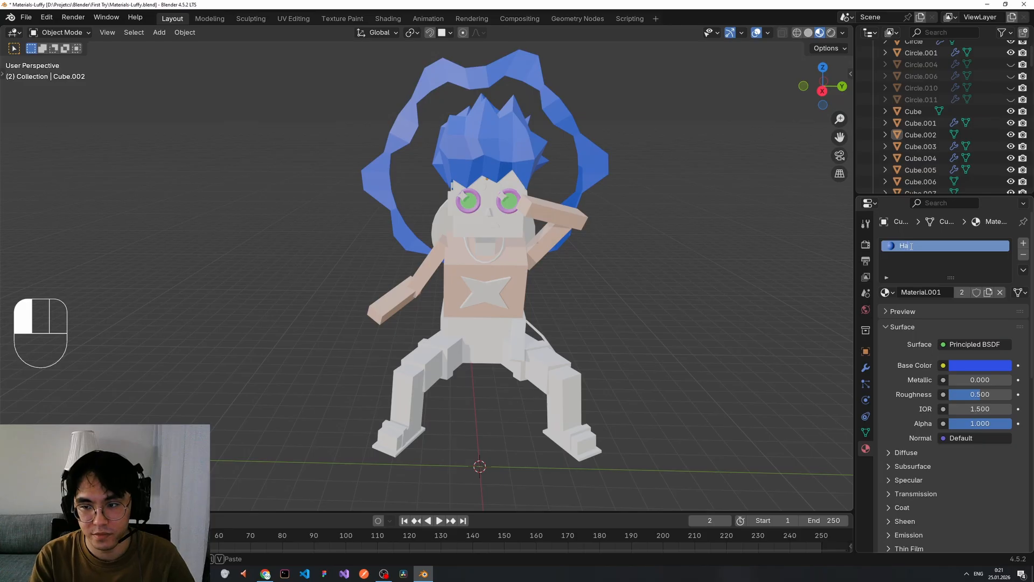
pyautogui.write('ir')
pyautogui.press('Return')
# - Assign the existing Hair material to the character's legs
pyautogui.click(558, 363)
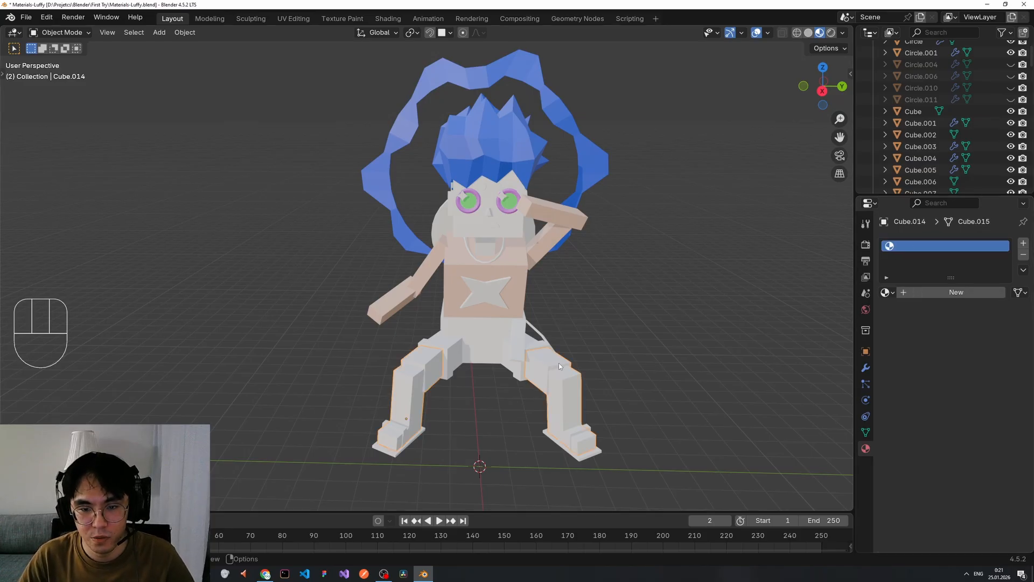
pyautogui.click(887, 292)
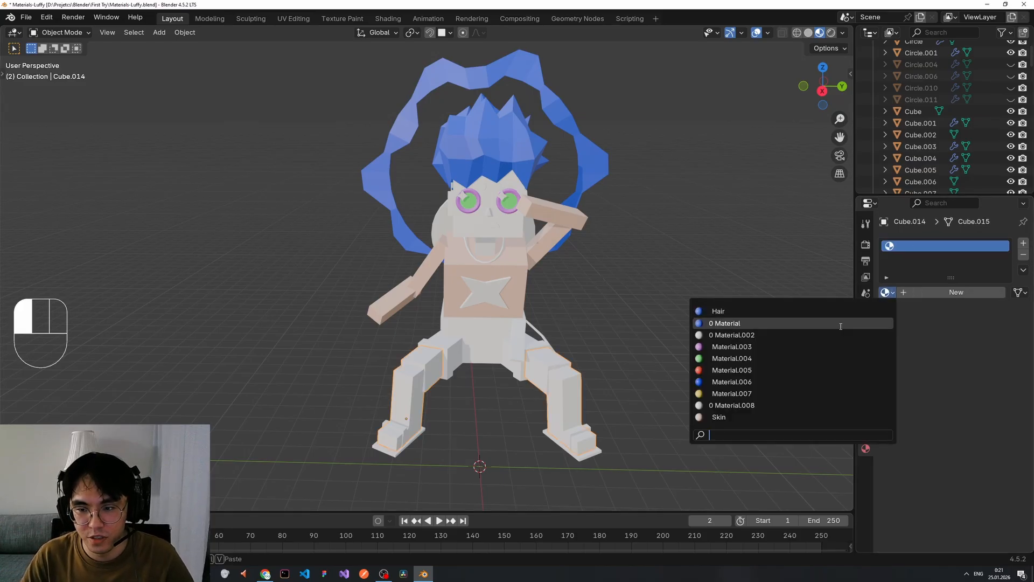
pyautogui.click(744, 313)
# - Try unlinking the Hair material from the wavy ring, undo that, and remove the ring's material slot instead
pyautogui.moveTo(621, 335); pyautogui.dragTo(634, 342, button='middle')
pyautogui.keyDown('shift'); pyautogui.moveTo(628, 344); pyautogui.dragTo(596, 311, button='middle'); pyautogui.keyUp('shift')
pyautogui.scroll(-3, 610, 326)
pyautogui.scroll(4, 618, 318)
pyautogui.scroll(-4, 681, 351)
pyautogui.moveTo(602, 315); pyautogui.dragTo(608, 314, button='middle')
pyautogui.click(575, 244)
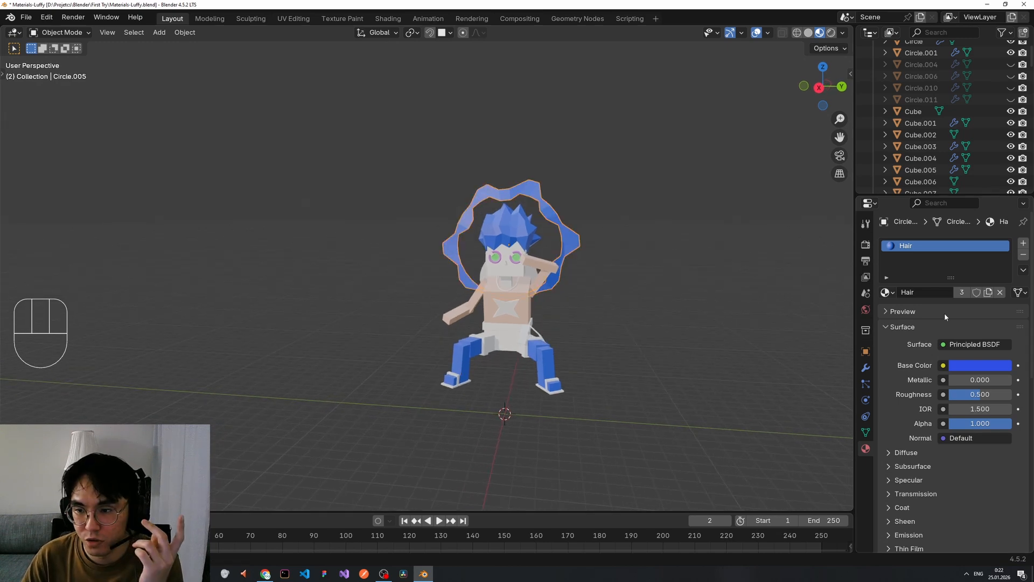
pyautogui.click(1000, 292)
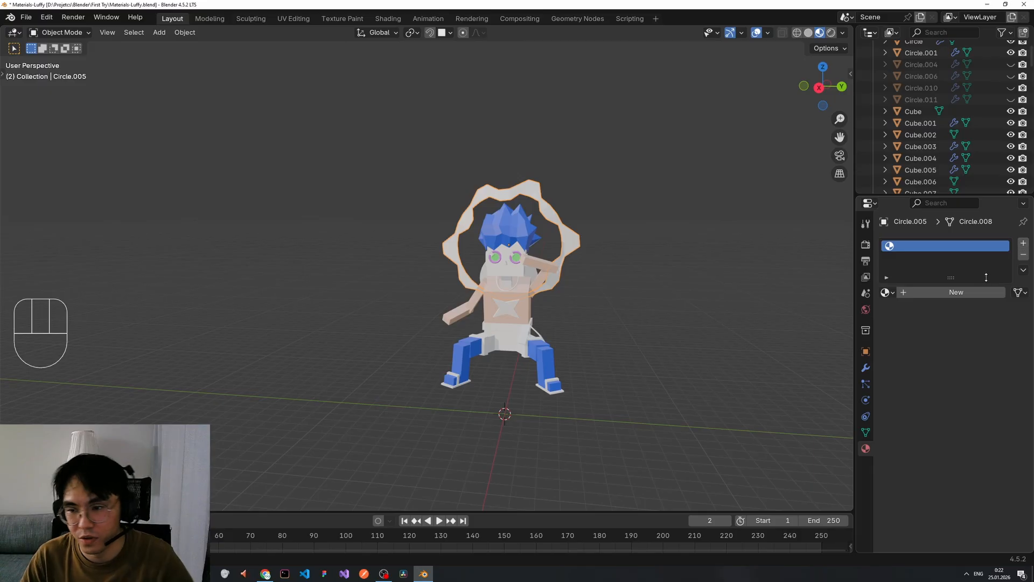
pyautogui.hotkey('ctrl', 'z')
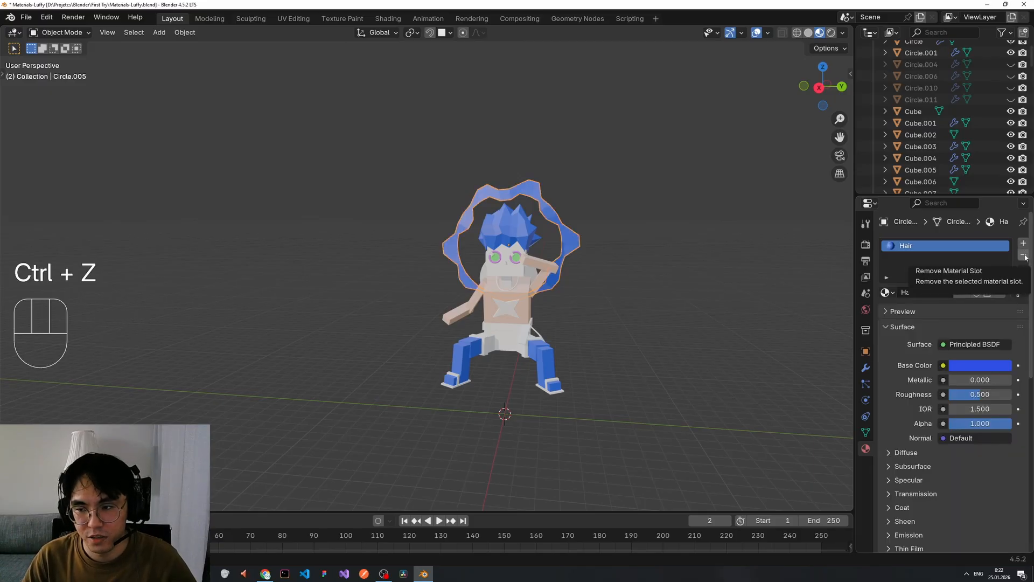
pyautogui.click(1023, 255)
# - Remove the Hair material slot from the character's spiky hair and deselect it
pyautogui.scroll(4, 705, 260)
pyautogui.keyDown('shift'); pyautogui.moveTo(711, 258); pyautogui.dragTo(666, 262, button='middle'); pyautogui.keyUp('shift')
pyautogui.scroll(-3, 646, 259)
pyautogui.click(666, 263)
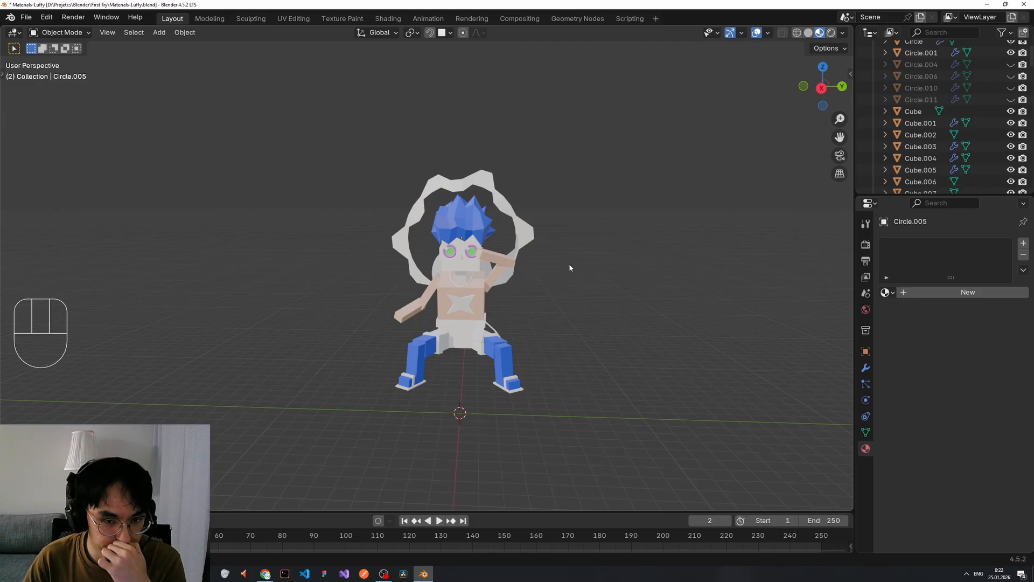
pyautogui.click(464, 223)
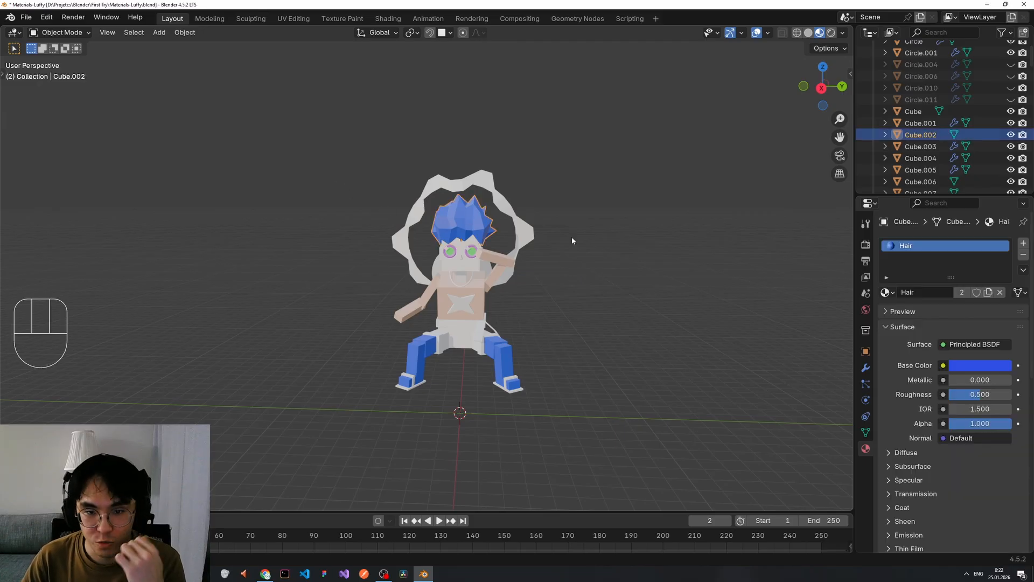
pyautogui.click(1023, 254)
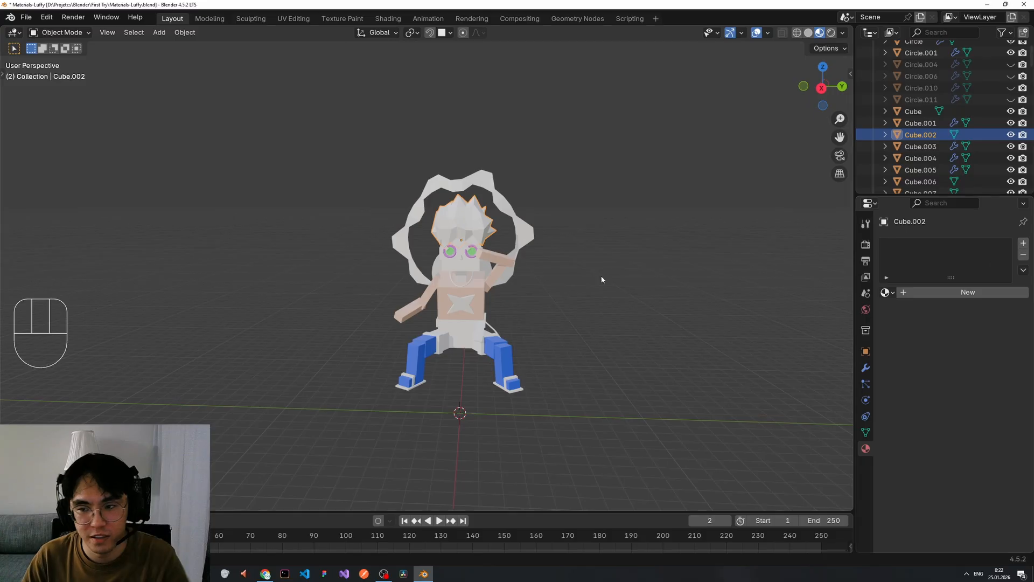
pyautogui.click(539, 290)
# - Select all the arm parts and the torso with the raised forearm active, and remove the forearm's Skin material slot
pyautogui.scroll(-2, 539, 290)
pyautogui.scroll(3, 539, 290)
pyautogui.keyDown('shift'); pyautogui.moveTo(572, 322); pyautogui.dragTo(566, 301, button='middle'); pyautogui.keyUp('shift')
pyautogui.scroll(-2, 566, 300)
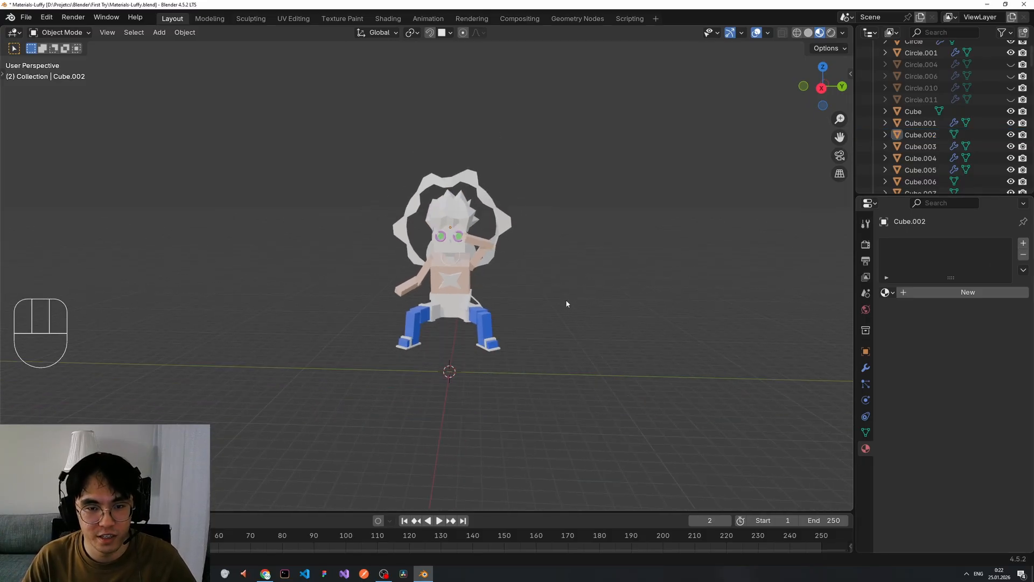
pyautogui.scroll(2, 566, 300)
pyautogui.click(503, 252)
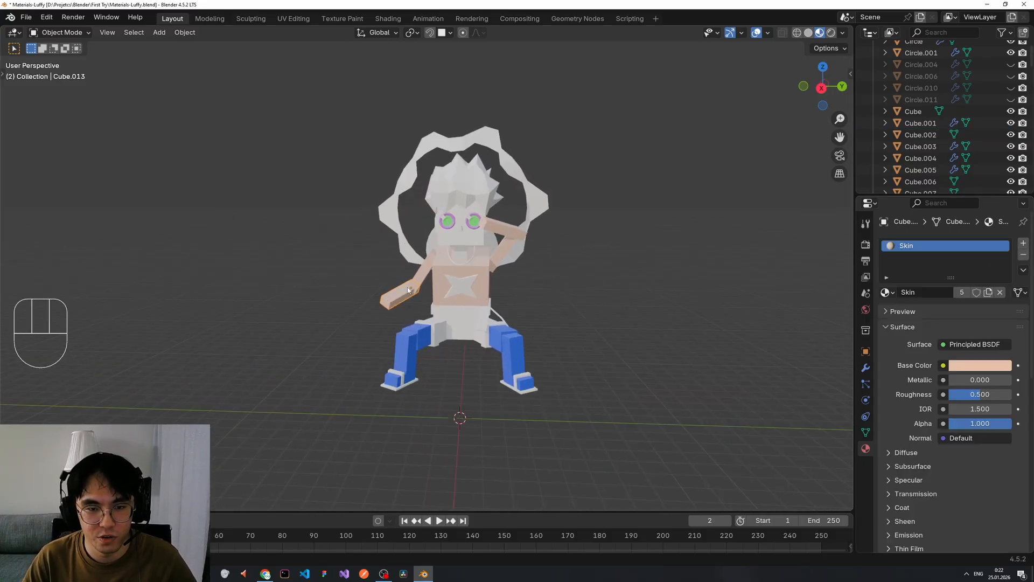
pyautogui.keyDown('shift'); pyautogui.click(402, 293); pyautogui.keyUp('shift')
pyautogui.keyDown('shift'); pyautogui.click(424, 270); pyautogui.keyUp('shift')
pyautogui.keyDown('shift'); pyautogui.click(476, 267); pyautogui.keyUp('shift')
pyautogui.keyDown('shift'); pyautogui.click(510, 230); pyautogui.keyUp('shift')
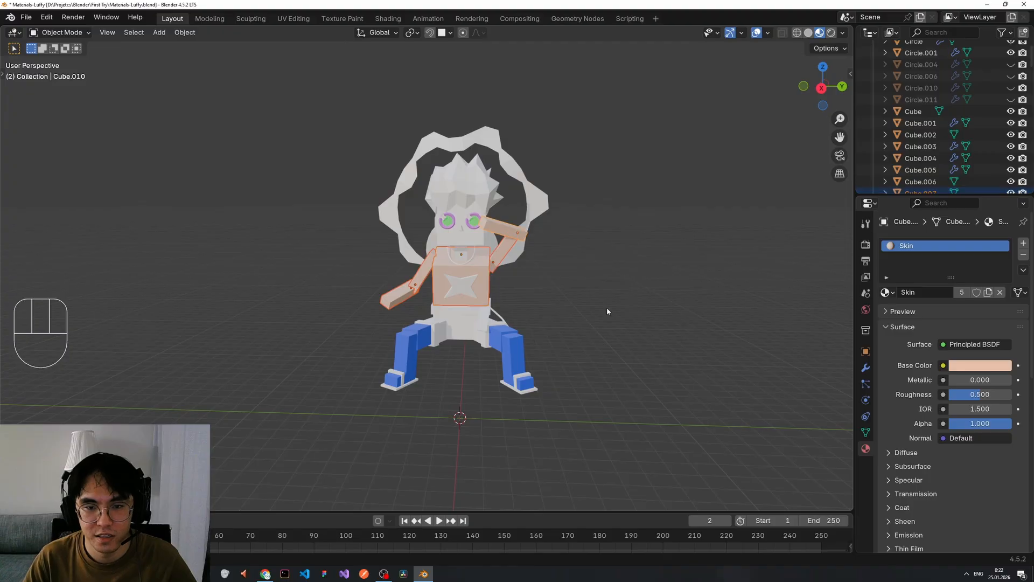
pyautogui.scroll(4, 647, 286)
pyautogui.keyDown('shift'); pyautogui.moveTo(648, 286); pyautogui.dragTo(693, 287, button='middle'); pyautogui.keyUp('shift')
pyautogui.scroll(-2, 776, 281)
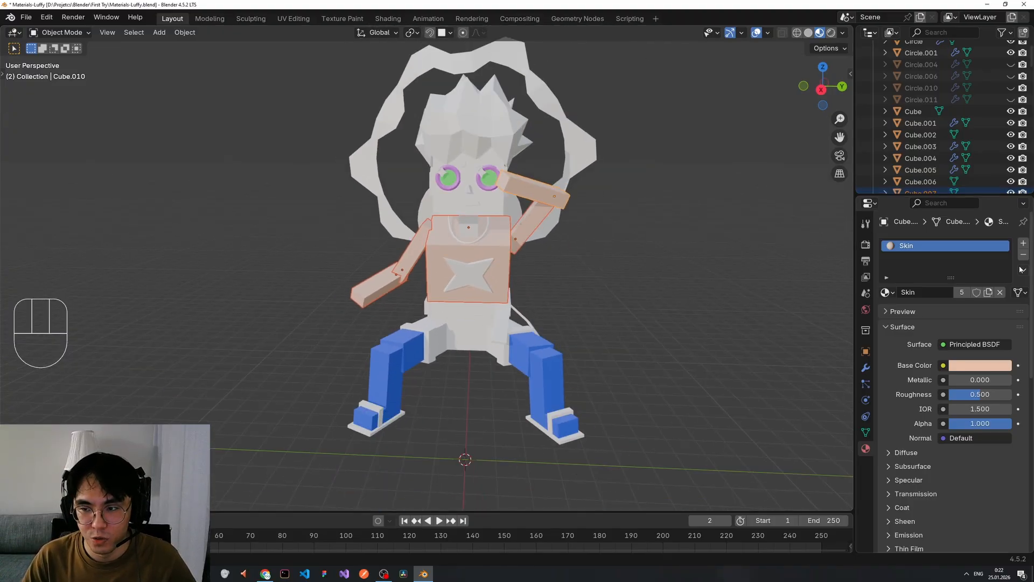
pyautogui.keyDown('shift'); pyautogui.click(554, 193); pyautogui.keyUp('shift')
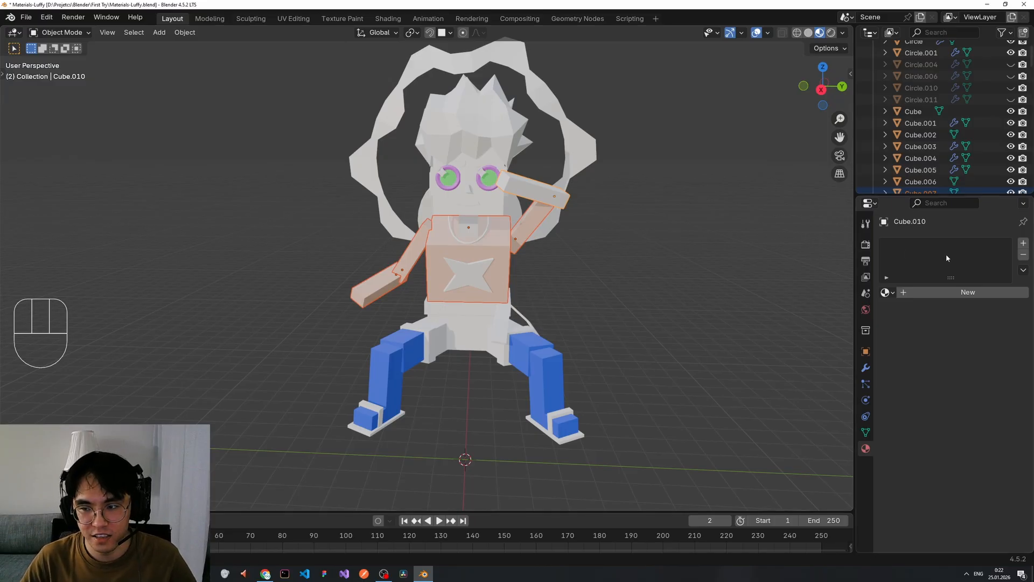
# - Copy the raised forearm's empty material setup to the selected arm parts and torso, clearing their Skin material
pyautogui.click(1023, 270)
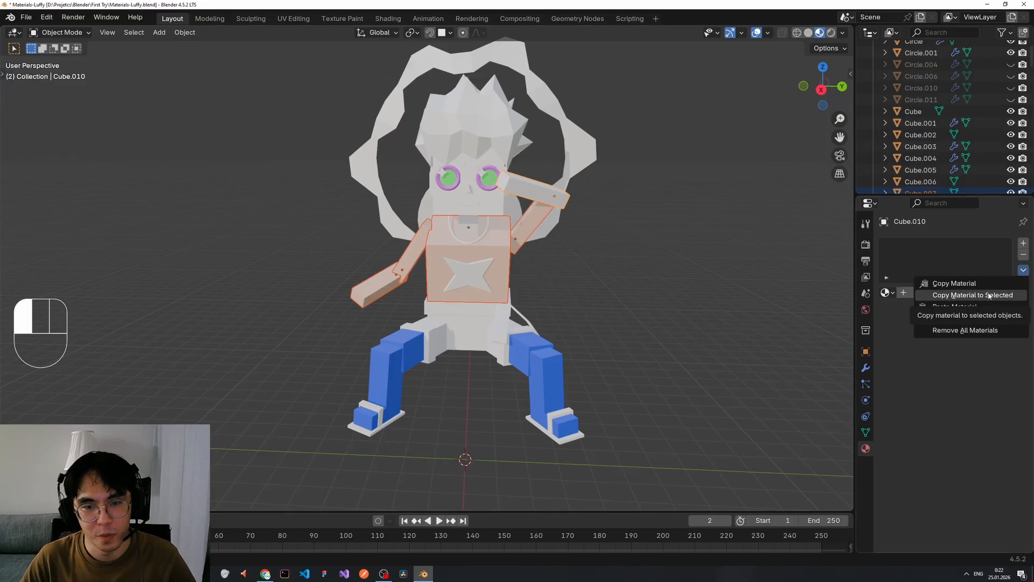
pyautogui.click(988, 296)
pyautogui.click(635, 245)
# - Check the material slots of the raised forearm and the torso
pyautogui.click(531, 194)
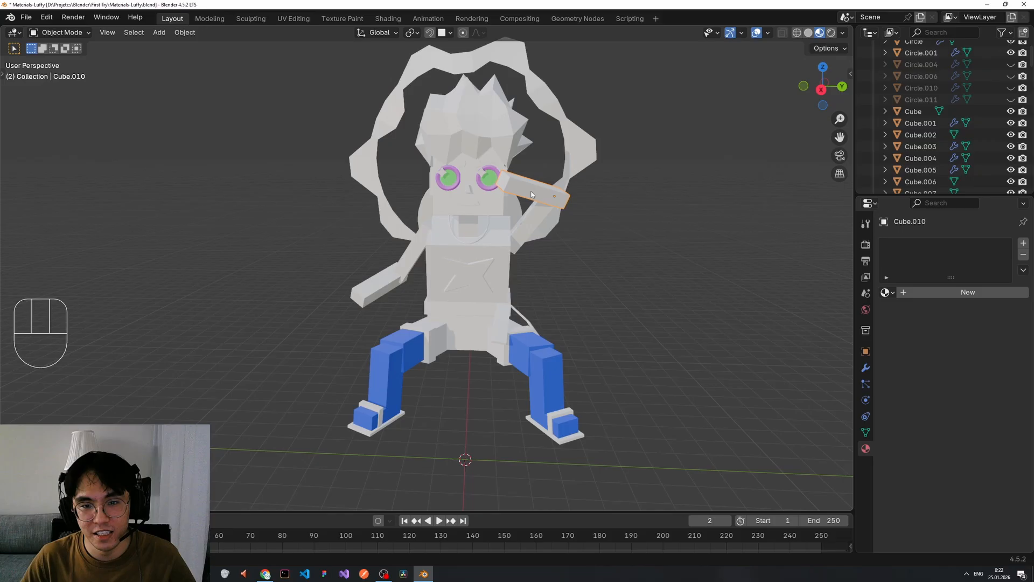
pyautogui.click(916, 249)
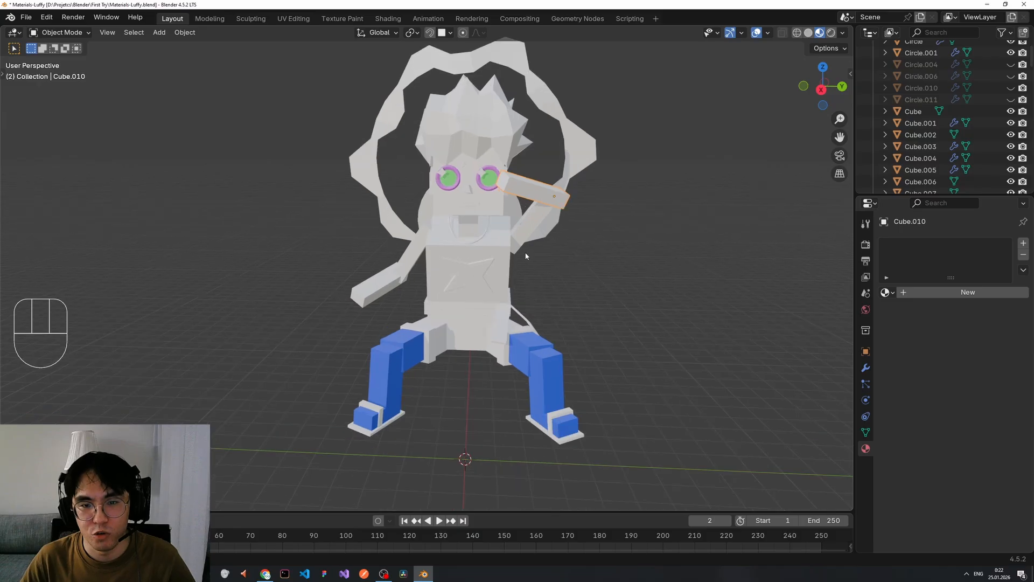
pyautogui.click(369, 290)
pyautogui.scroll(2, 360, 285)
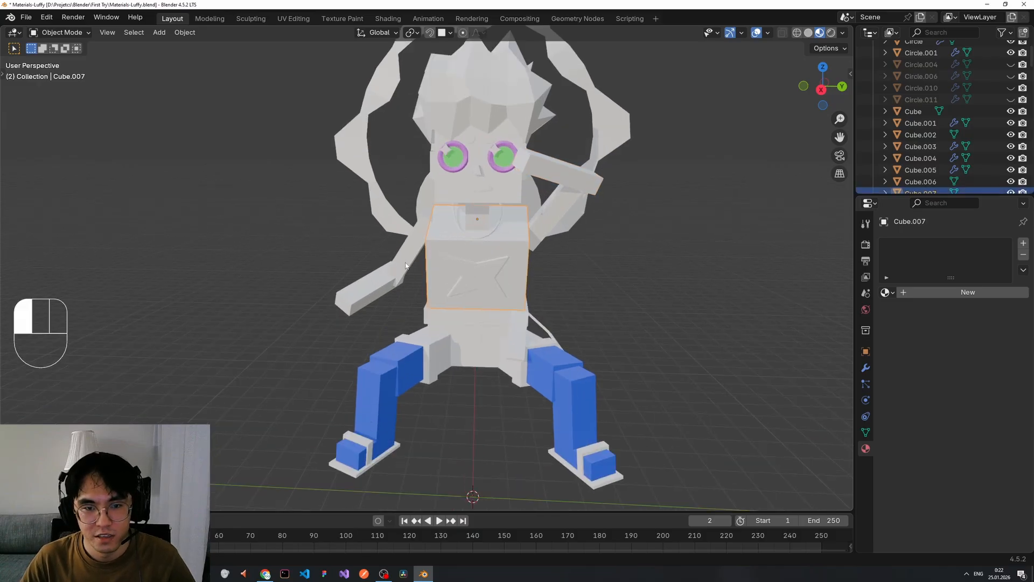
pyautogui.click(570, 174)
pyautogui.scroll(-2, 562, 263)
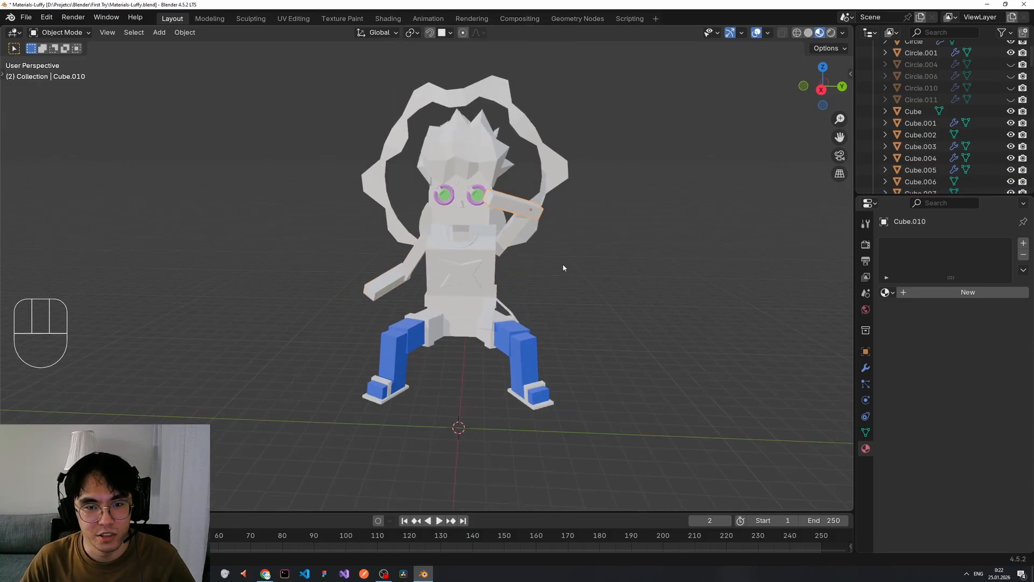
# - Select the whole character with the raised forearm active and copy its empty material setup to every selected part
pyautogui.scroll(-4, 530, 267)
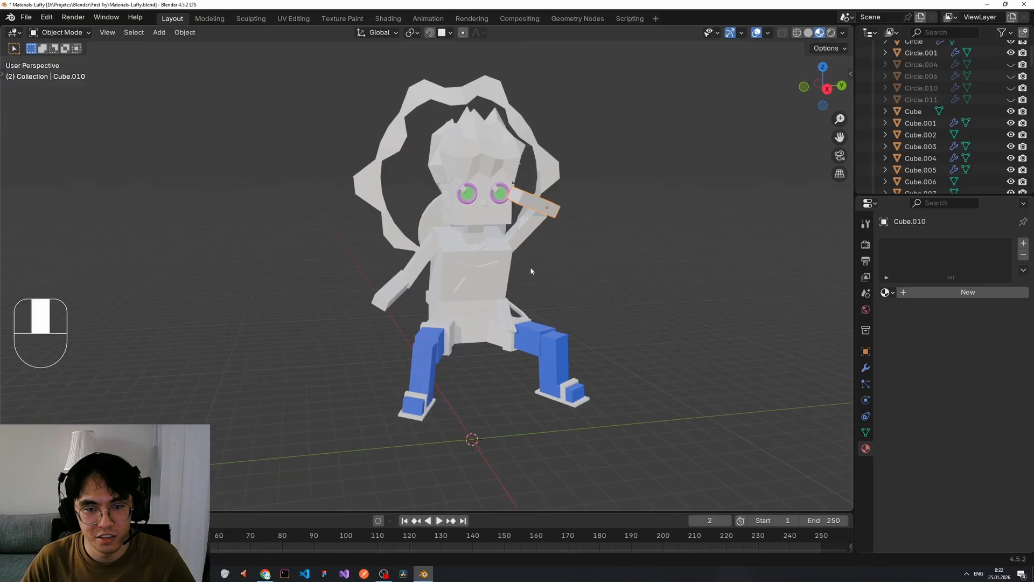
pyautogui.moveTo(358, 168); pyautogui.dragTo(540, 377)
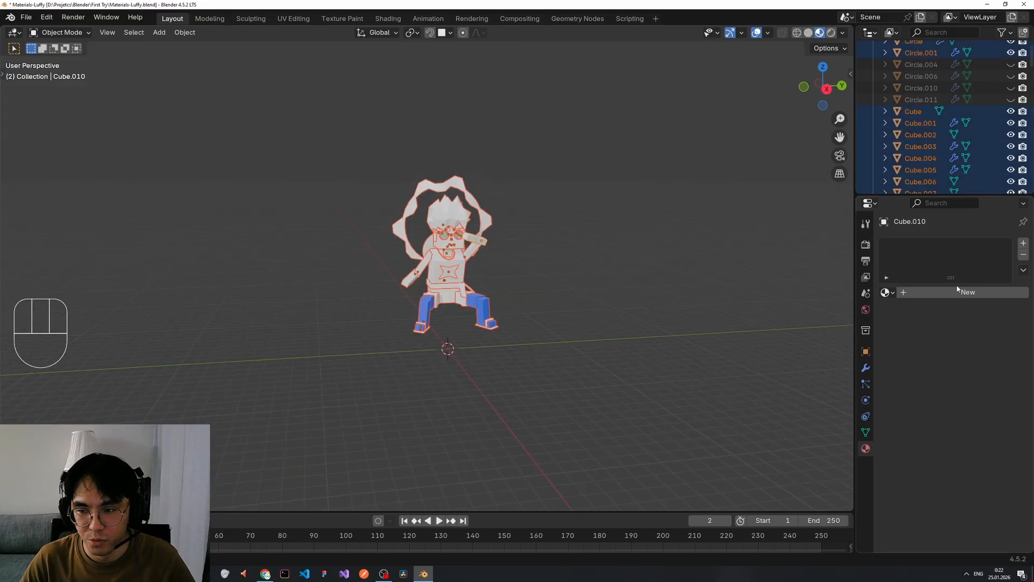
pyautogui.scroll(5, 555, 283)
pyautogui.moveTo(565, 280); pyautogui.dragTo(553, 275, button='middle')
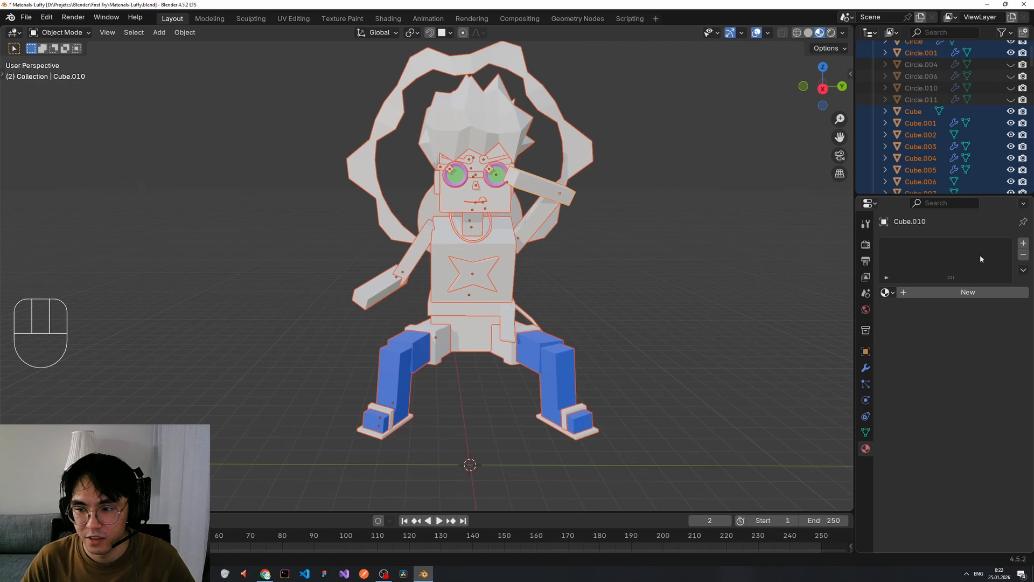
pyautogui.click(530, 196)
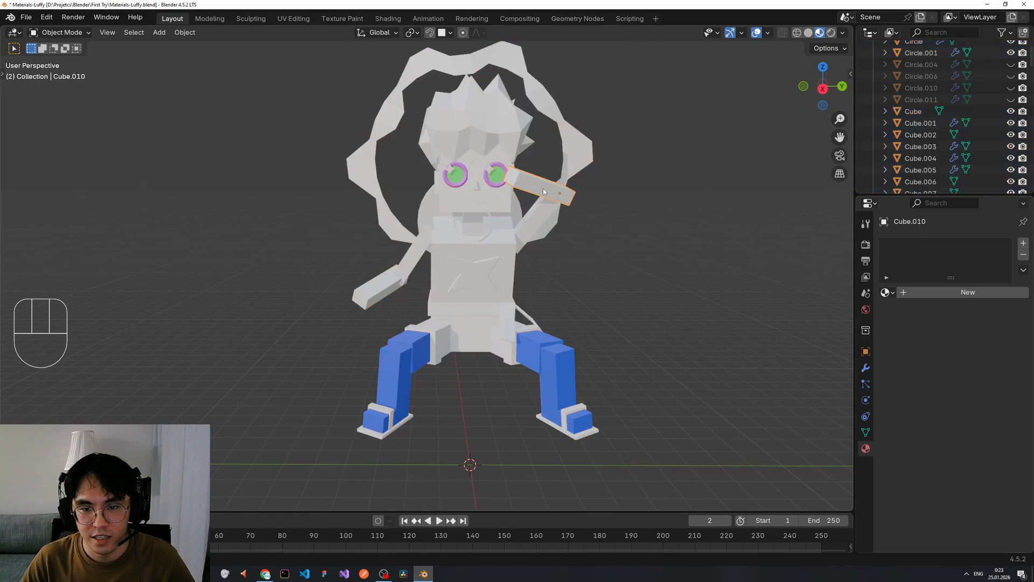
pyautogui.scroll(-3, 543, 188)
pyautogui.moveTo(344, 129); pyautogui.dragTo(590, 405)
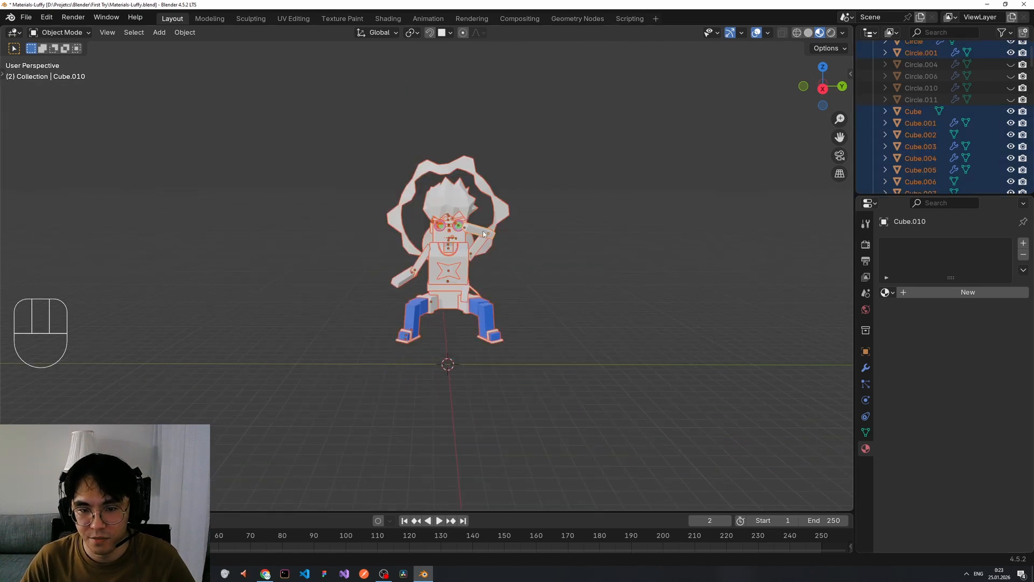
pyautogui.click(1022, 269)
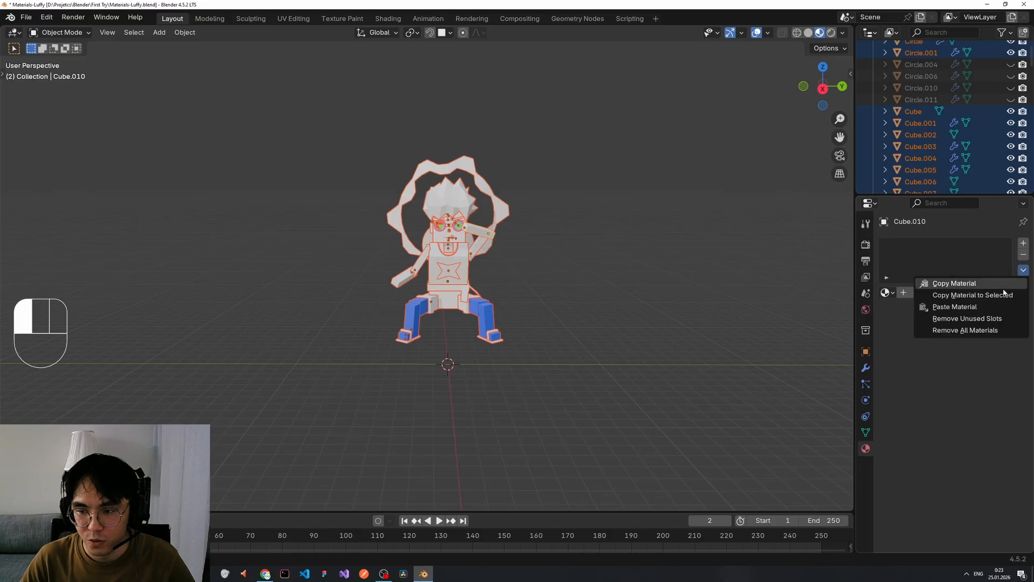
pyautogui.click(991, 295)
pyautogui.click(549, 266)
# - Examine the uncolored character and the list of existing materials available for the raised forearm
pyautogui.scroll(3, 534, 278)
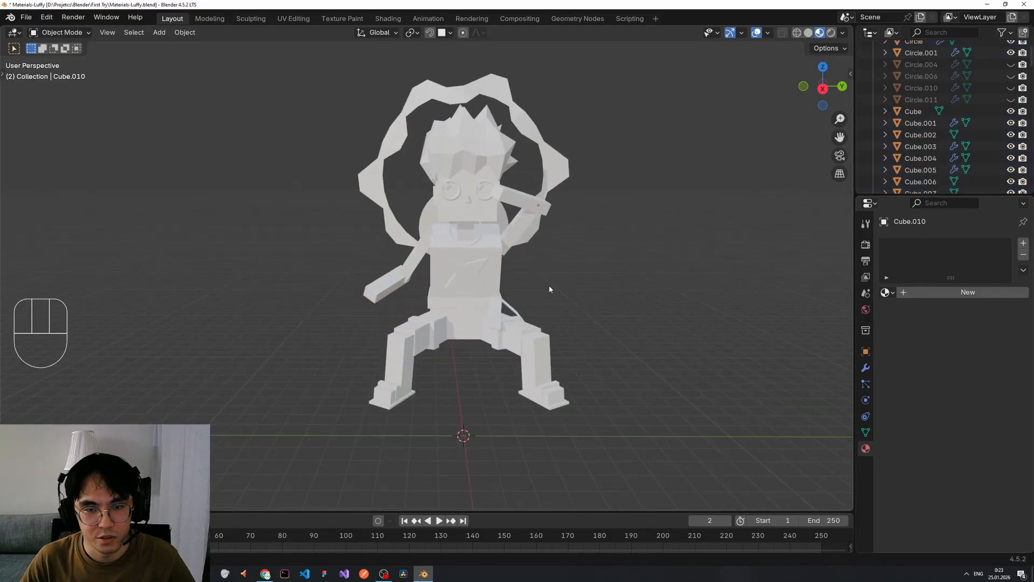
pyautogui.moveTo(549, 289); pyautogui.dragTo(523, 266, button='middle')
pyautogui.scroll(4, 605, 254)
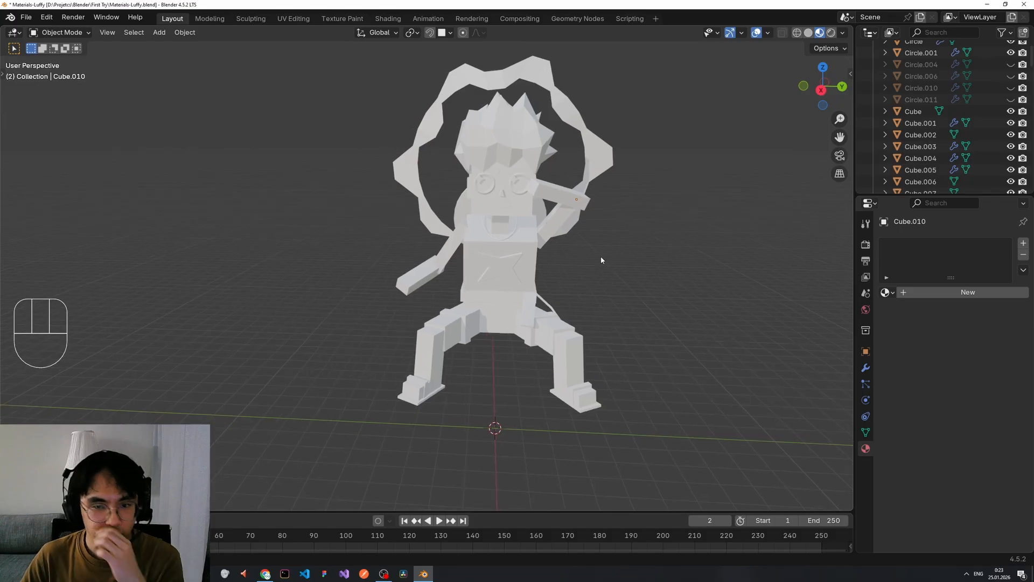
pyautogui.moveTo(602, 260); pyautogui.dragTo(611, 258, button='middle')
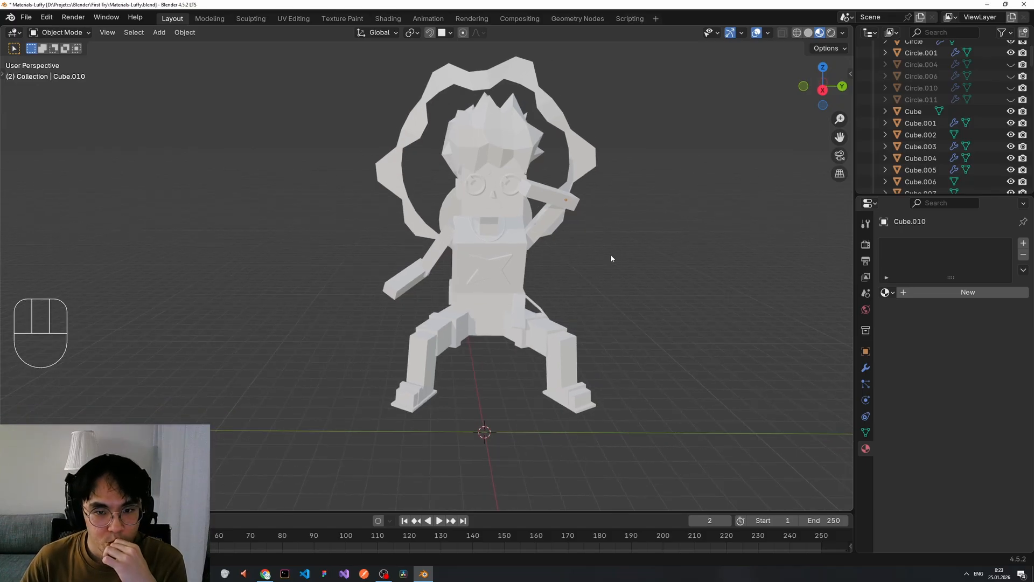
pyautogui.click(889, 291)
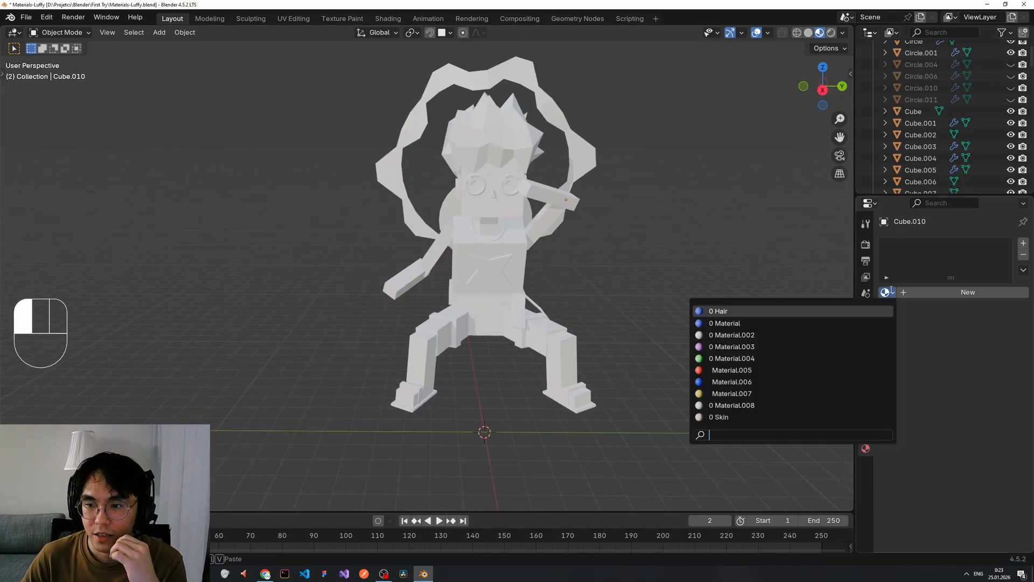
pyautogui.click(893, 292)
pyautogui.click(891, 292)
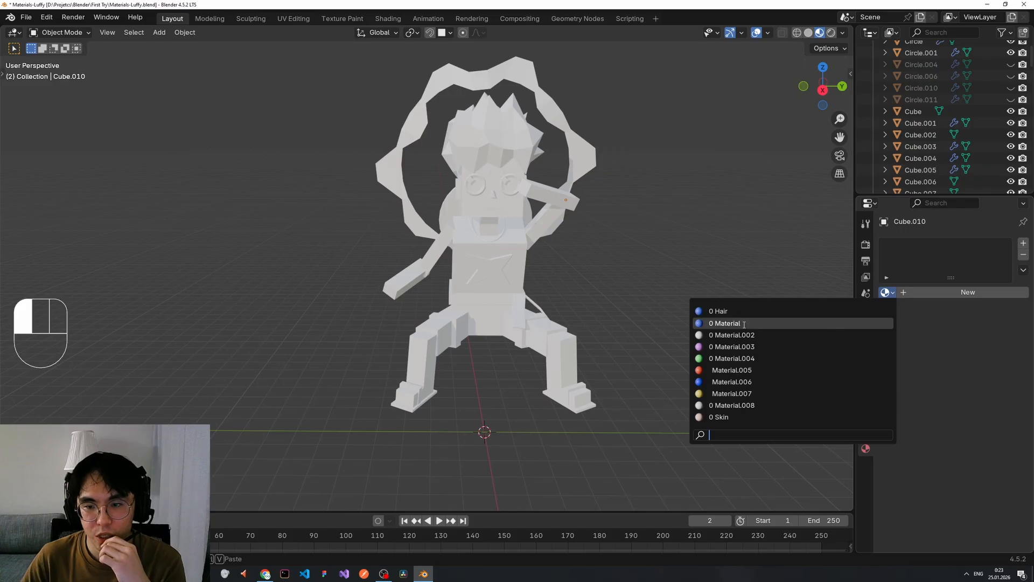
pyautogui.click(760, 280)
pyautogui.click(888, 292)
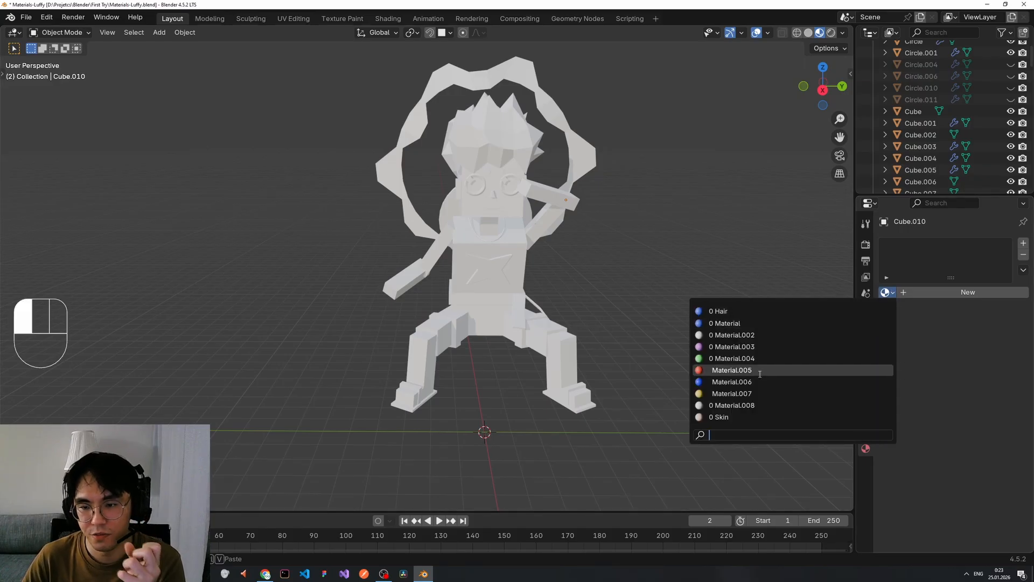
# - Recheck the existing materials that can be assigned to the raised forearm
pyautogui.click(757, 277)
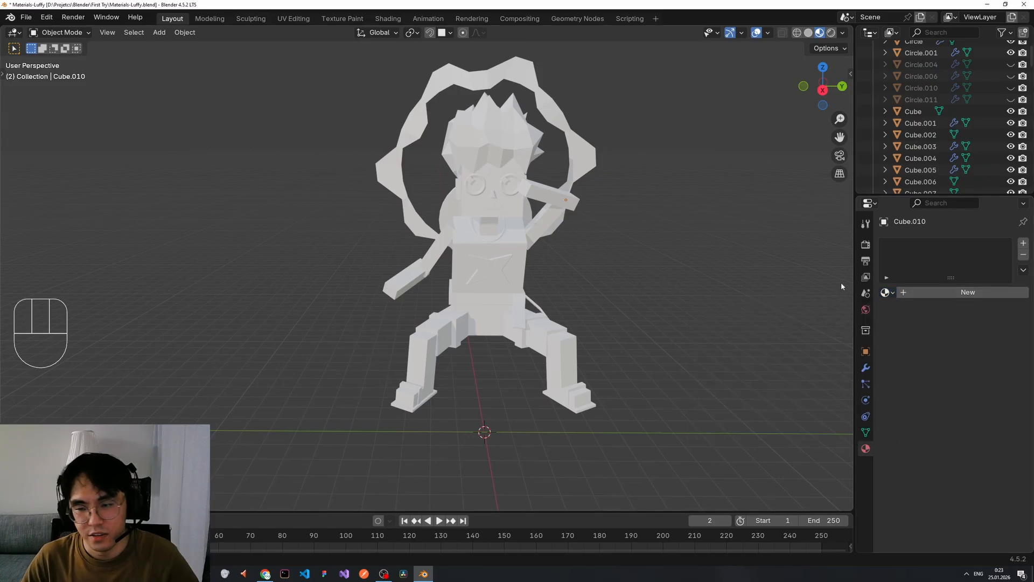
pyautogui.click(888, 292)
pyautogui.click(808, 281)
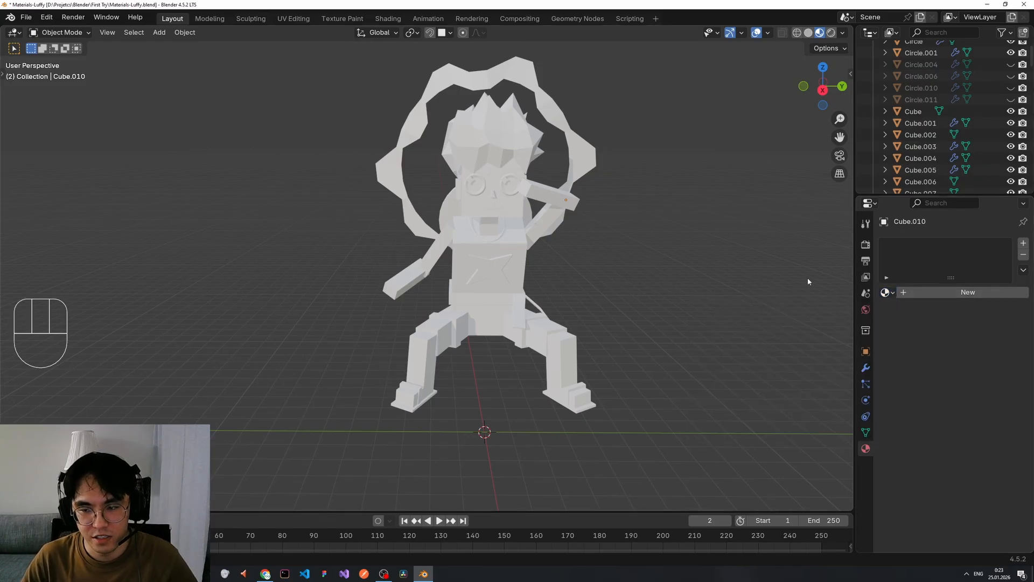
# - Give the hair its own new material and name it Hair
pyautogui.moveTo(593, 220); pyautogui.dragTo(527, 231, button='middle')
pyautogui.scroll(2, 613, 216)
pyautogui.scroll(-5, 543, 190)
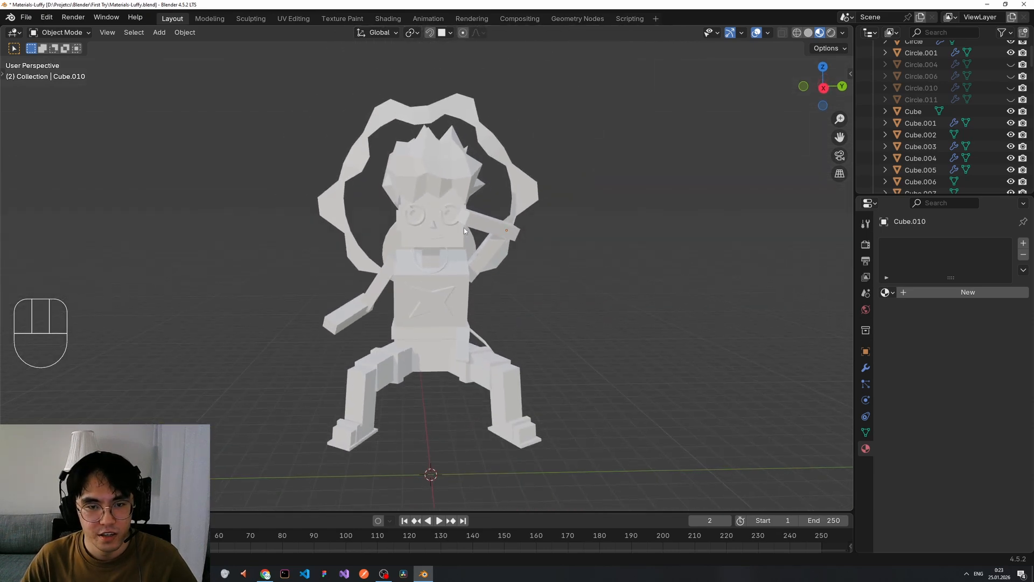
pyautogui.click(467, 163)
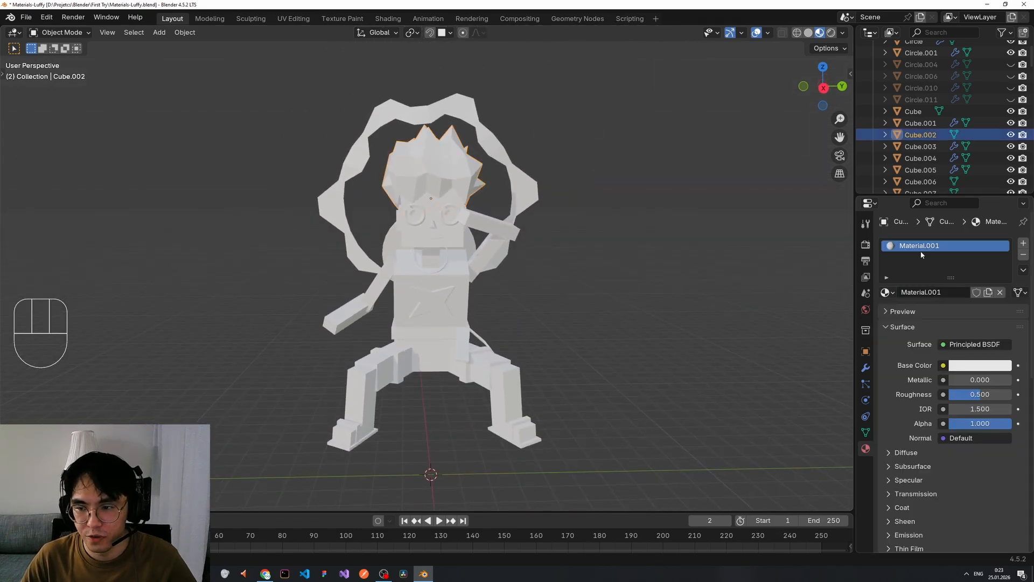
pyautogui.doubleClick(921, 248)
pyautogui.write('hAIR')
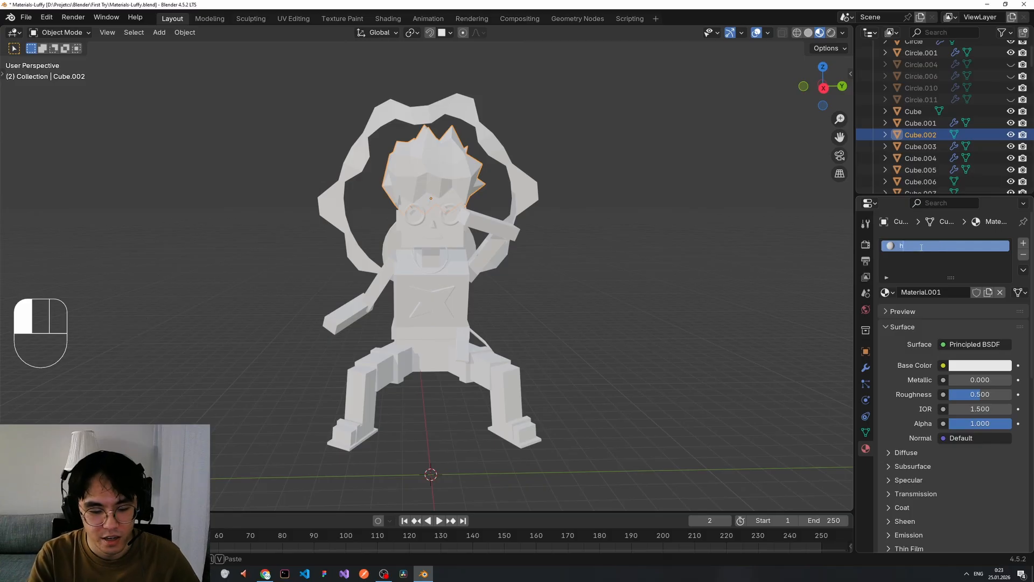
pyautogui.press('Return')
pyautogui.doubleClick(918, 247)
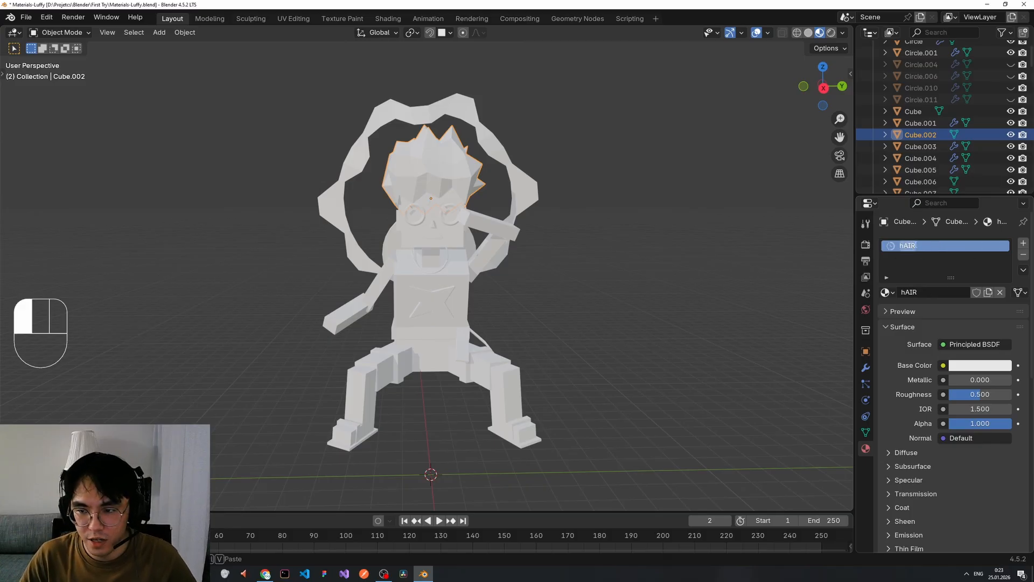
pyautogui.write('Hair')
pyautogui.press('Return')
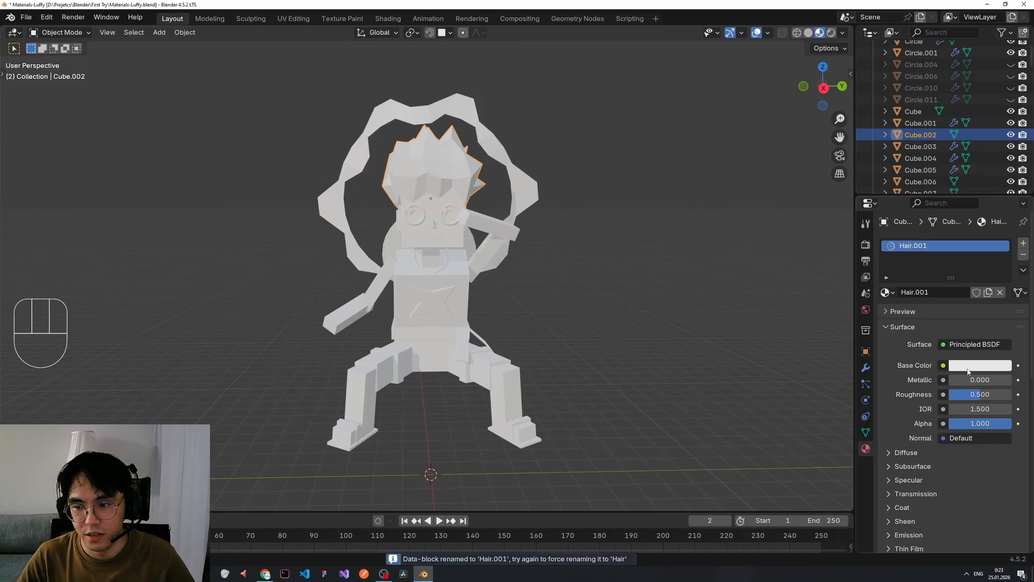
# - Set the new hair material's base color to black (#000000)
pyautogui.click(980, 365)
pyautogui.click(913, 237)
pyautogui.moveTo(913, 237); pyautogui.dragTo(948, 220)
pyautogui.moveTo(1002, 175); pyautogui.dragTo(1003, 264)
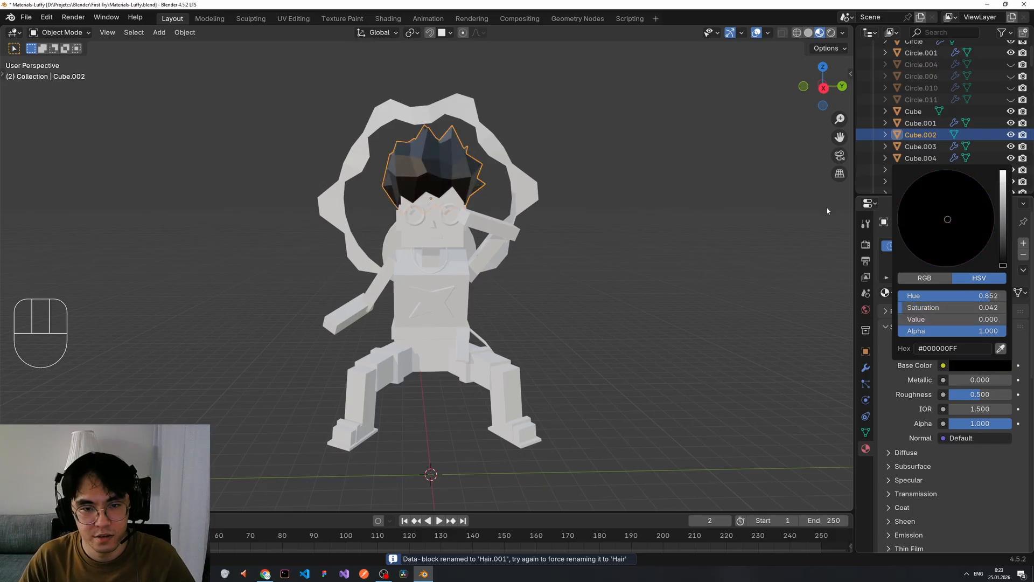
pyautogui.keyDown('shift'); pyautogui.moveTo(554, 232); pyautogui.dragTo(552, 251, button='middle'); pyautogui.keyUp('shift')
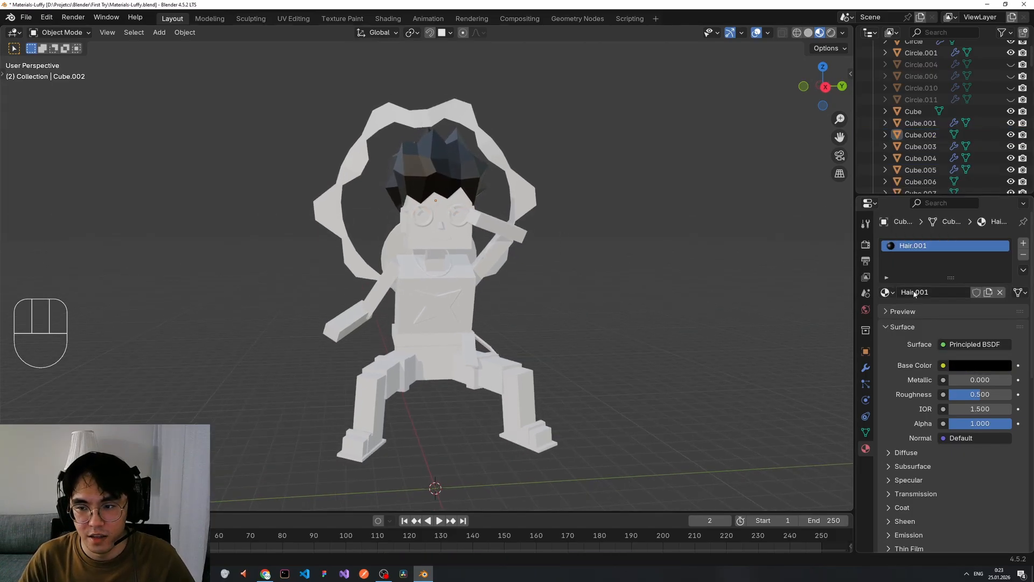
# - Compare the two hair materials and the unused ones in the hair's list of available materials
pyautogui.click(885, 292)
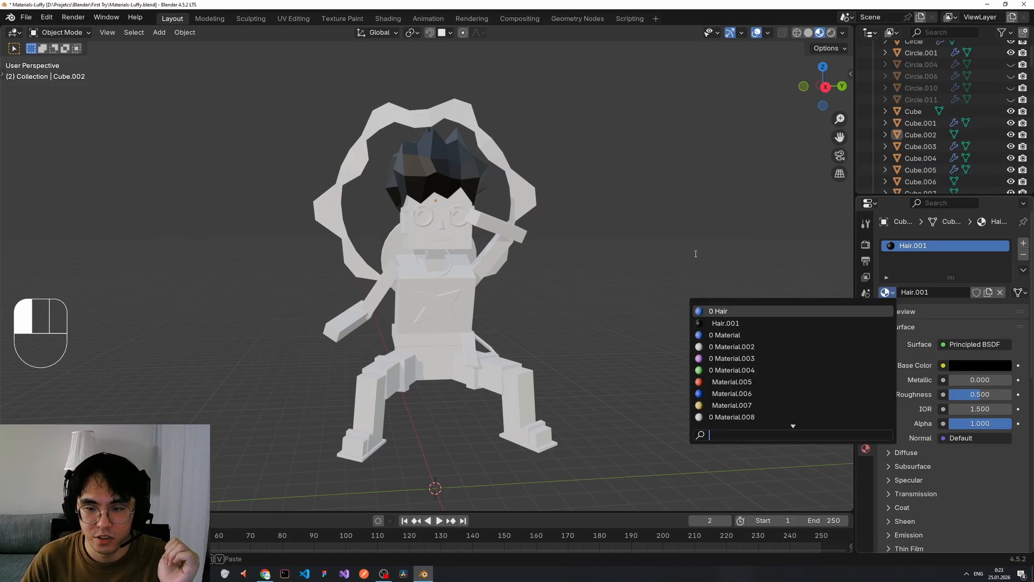
pyautogui.click(885, 292)
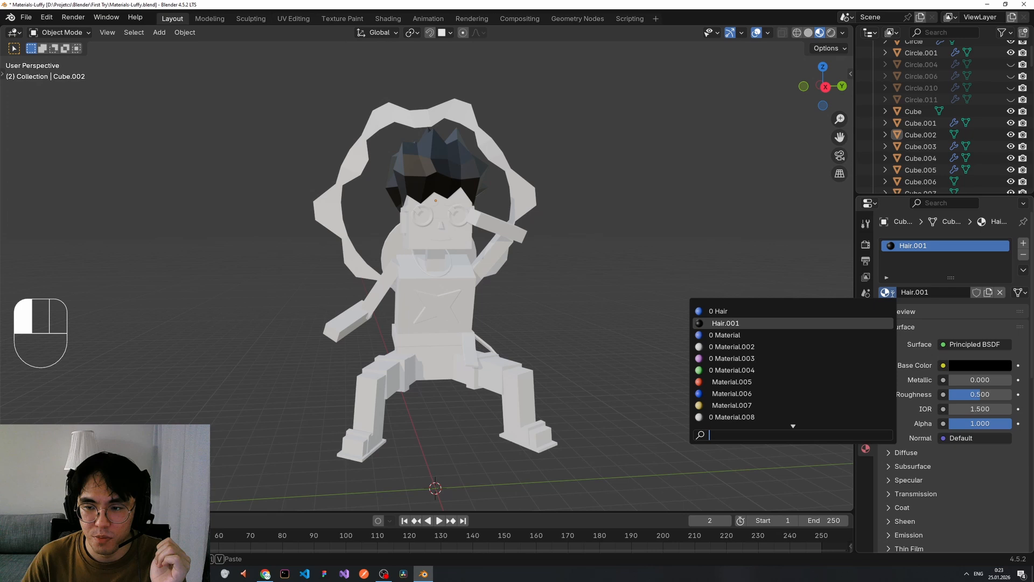
pyautogui.click(629, 265)
pyautogui.moveTo(639, 188); pyautogui.dragTo(656, 175, button='middle')
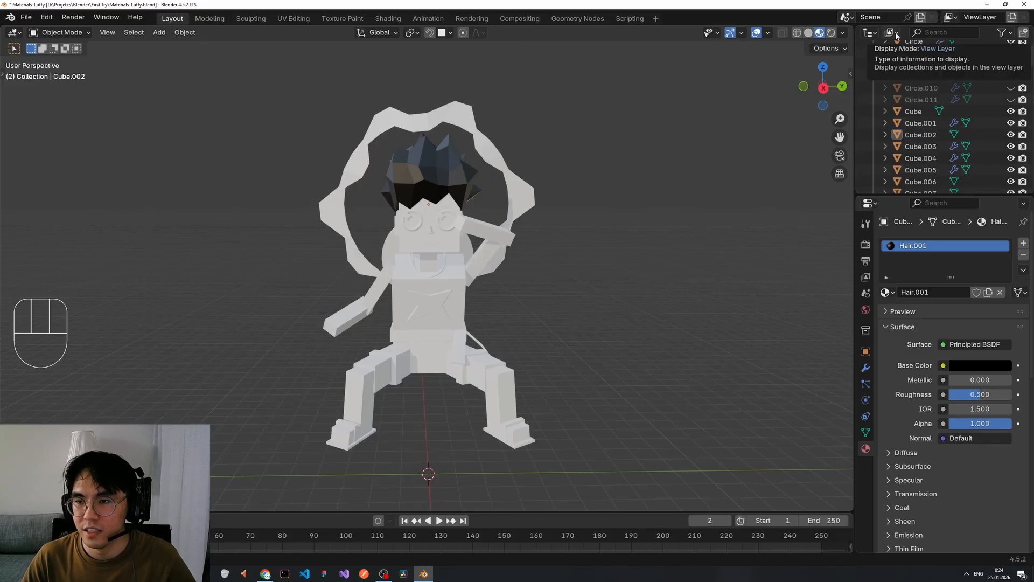
# - Switch the Outliner to the Blender File display mode and collapse its Materials category
pyautogui.click(892, 33)
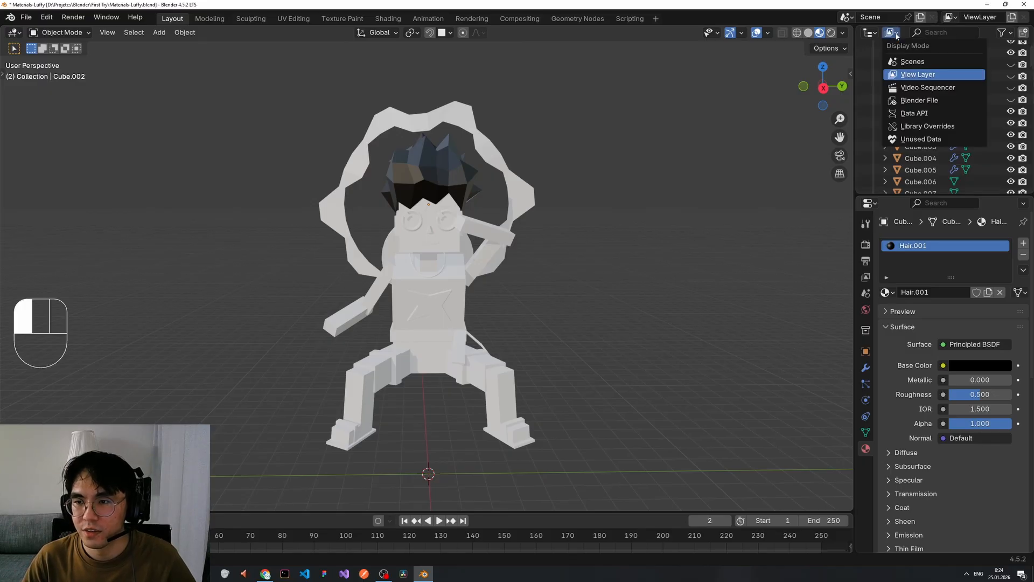
pyautogui.click(909, 101)
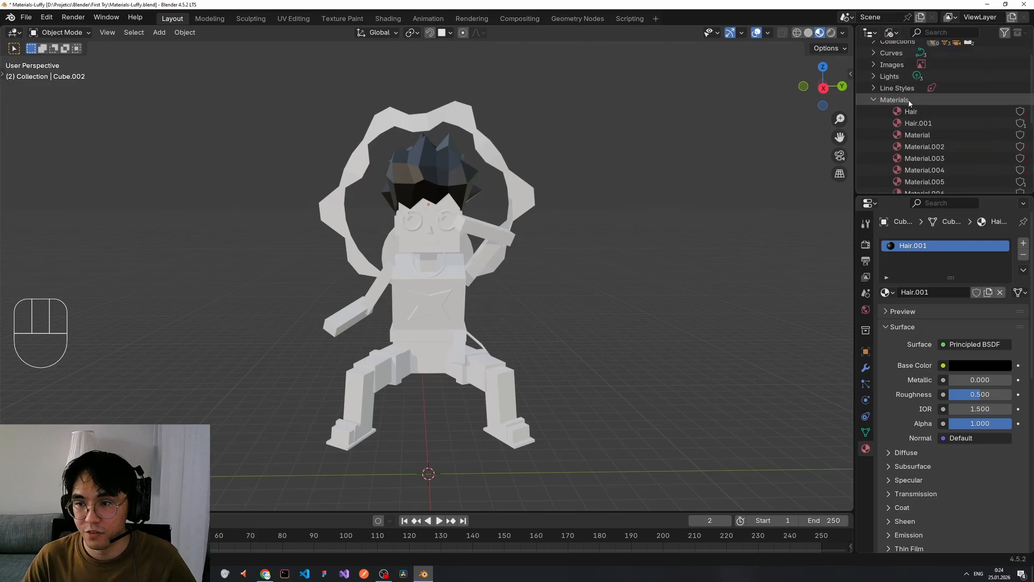
pyautogui.click(874, 100)
pyautogui.scroll(2, 888, 87)
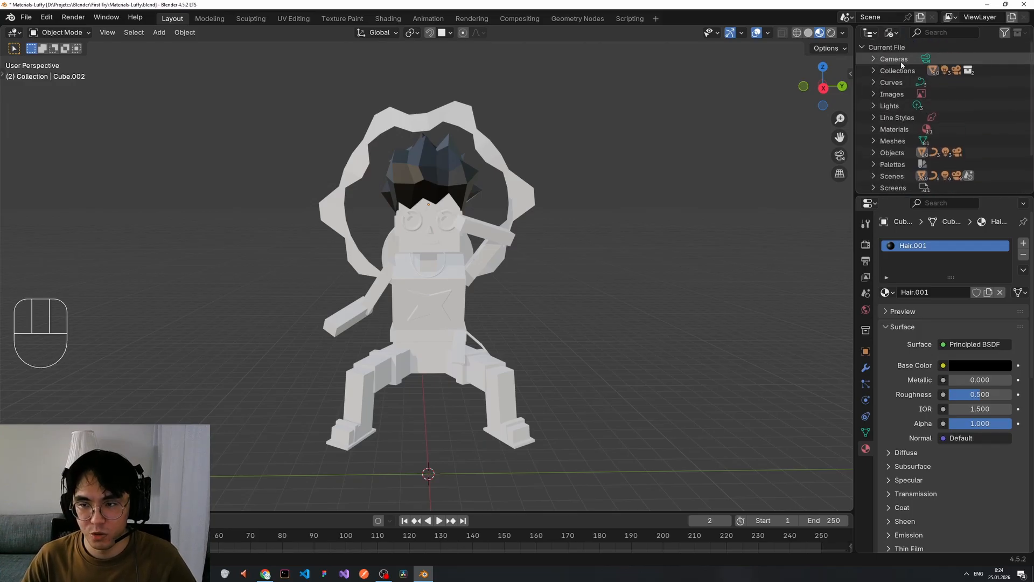
# - Examine the data categories of the current file in the Outliner, from Cameras down to Worlds
pyautogui.scroll(-1, 538, 165)
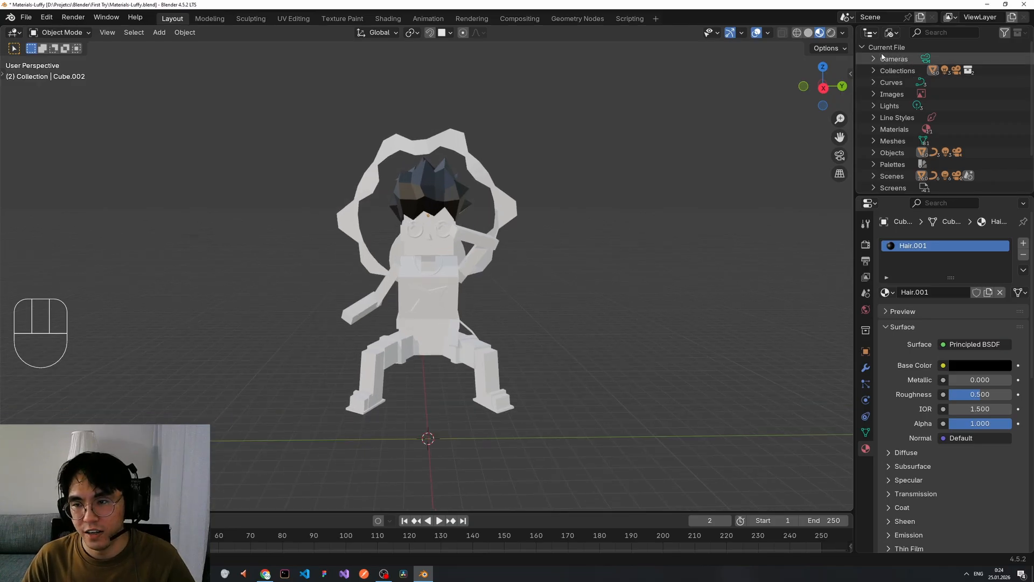
pyautogui.scroll(-2, 439, 168)
pyautogui.scroll(2, 453, 247)
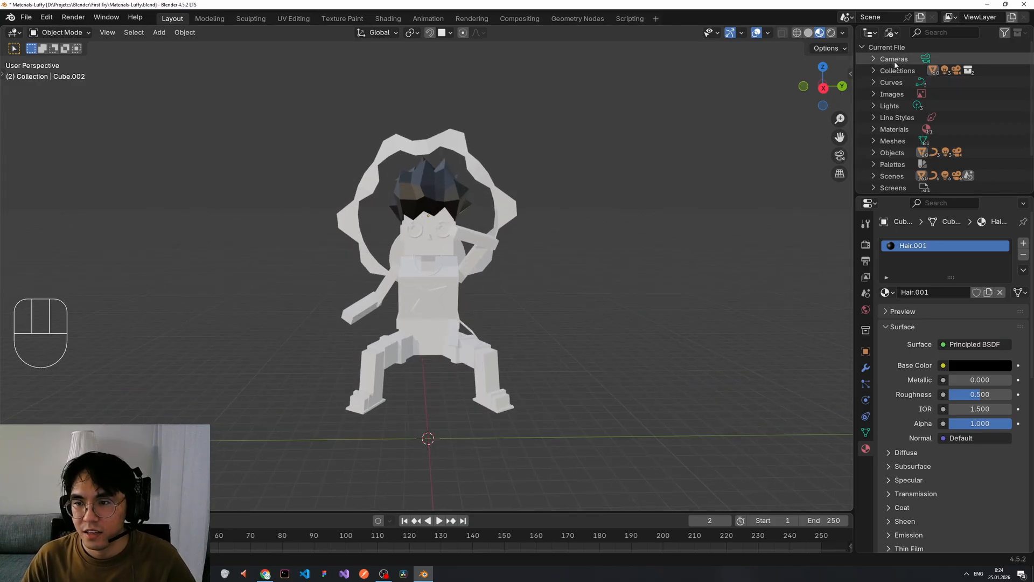
pyautogui.scroll(-2, 892, 75)
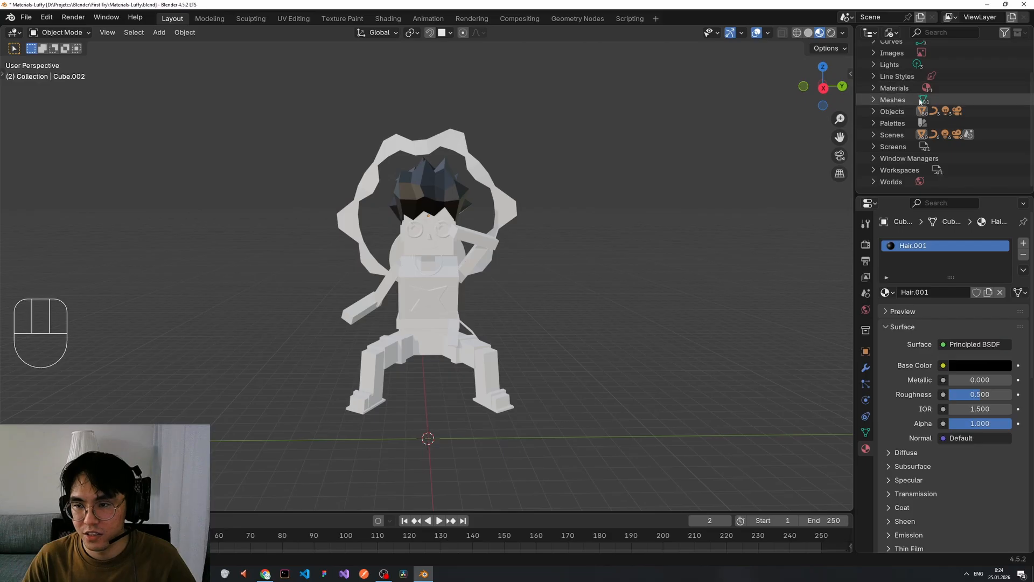
pyautogui.scroll(2, 892, 96)
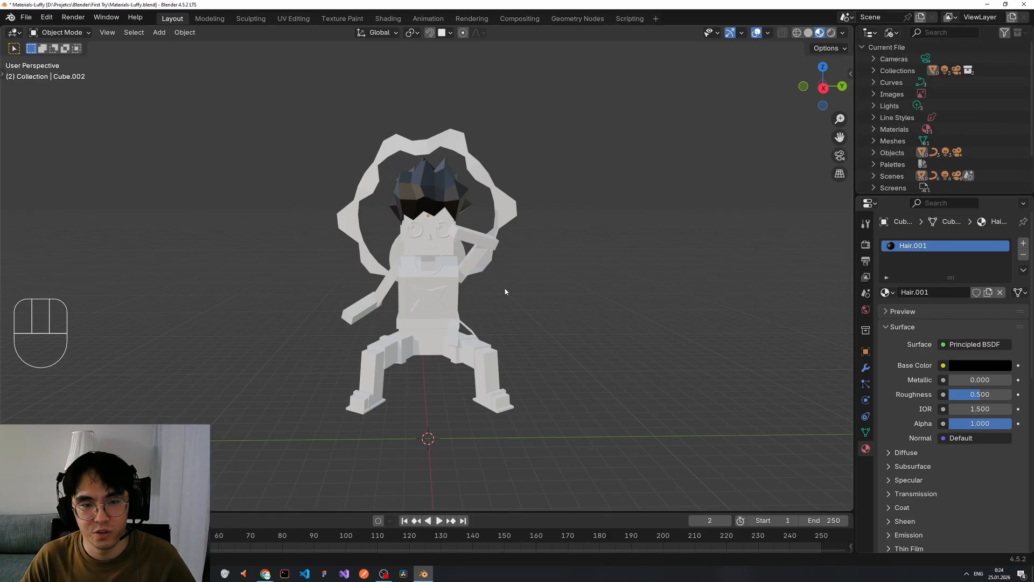
pyautogui.scroll(-2, 910, 146)
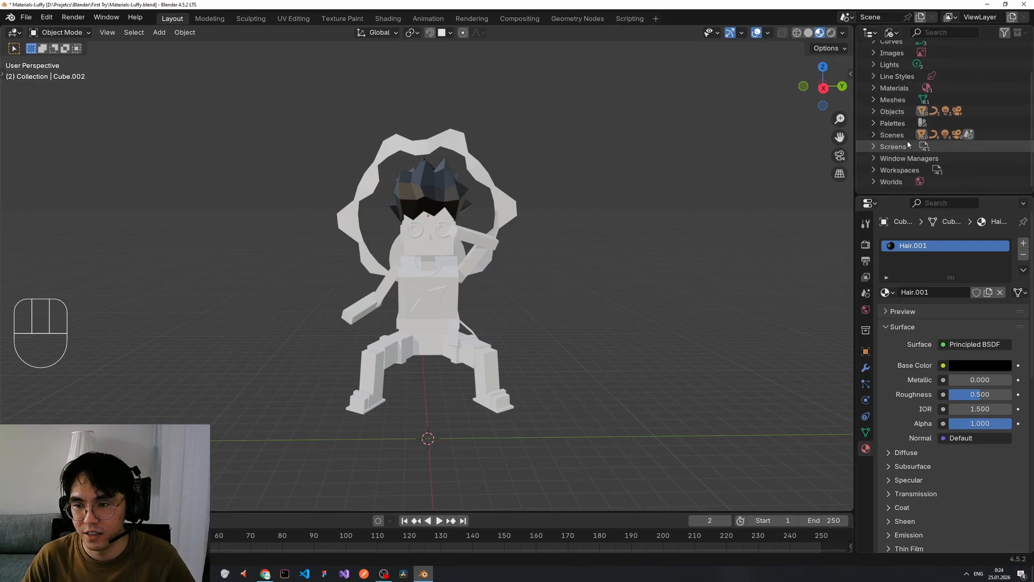
pyautogui.scroll(3, 907, 142)
pyautogui.scroll(-3, 907, 142)
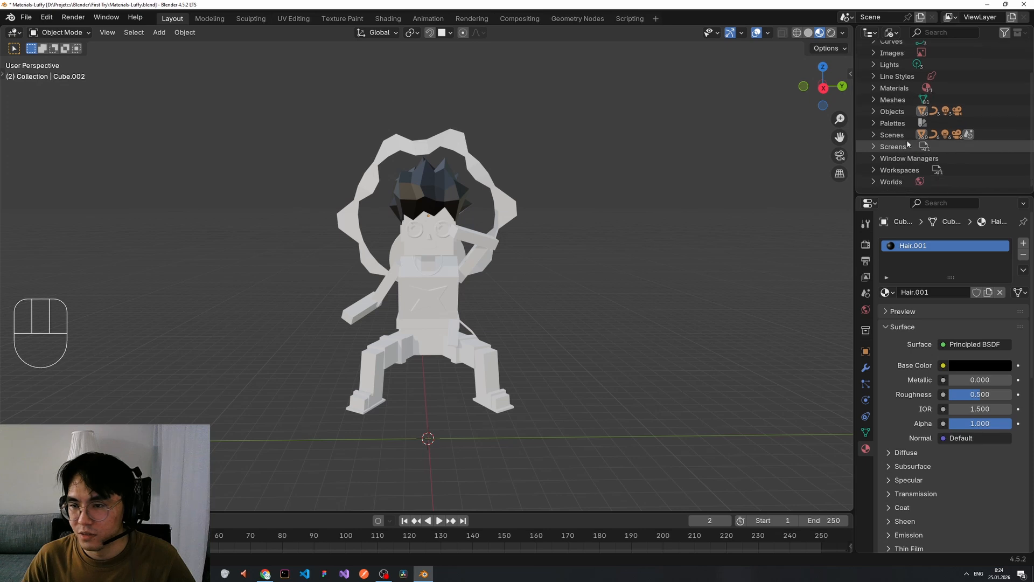
pyautogui.scroll(3, 907, 140)
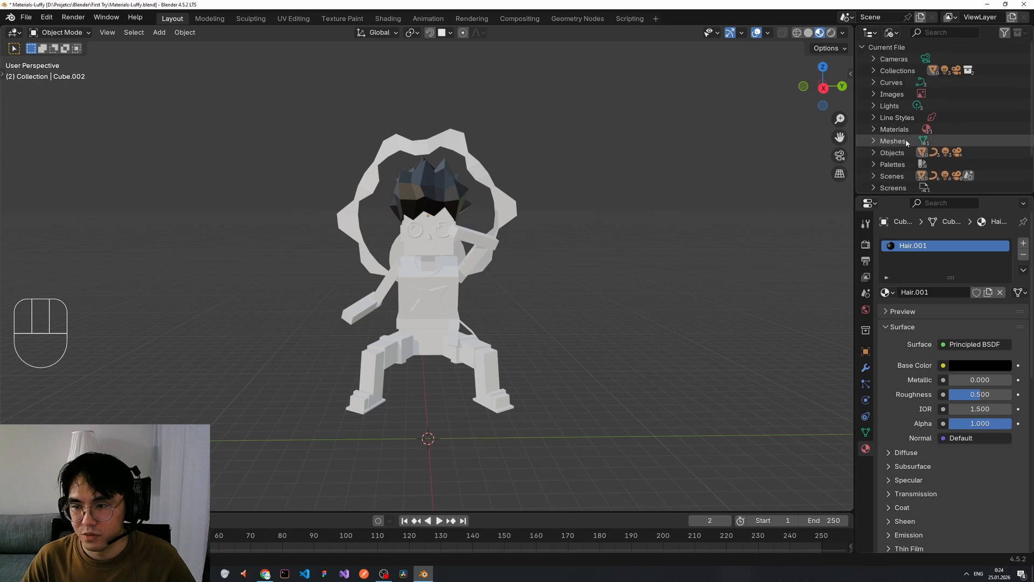
# - Delete every material from Hair.001 through Skin from the file's Materials category
pyautogui.click(873, 129)
pyautogui.scroll(-4, 909, 107)
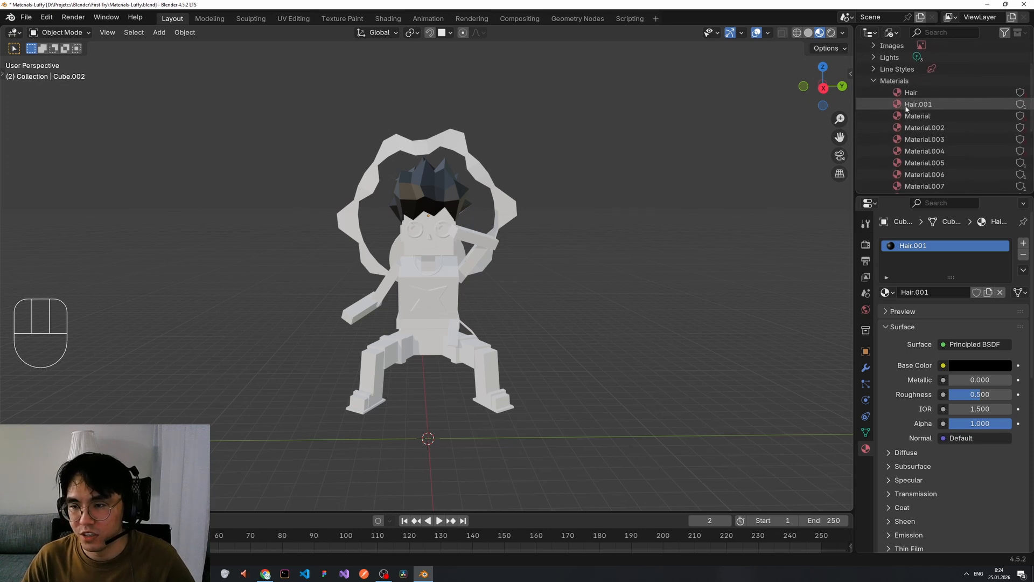
pyautogui.scroll(2, 908, 107)
pyautogui.click(910, 105)
pyautogui.scroll(-2, 919, 143)
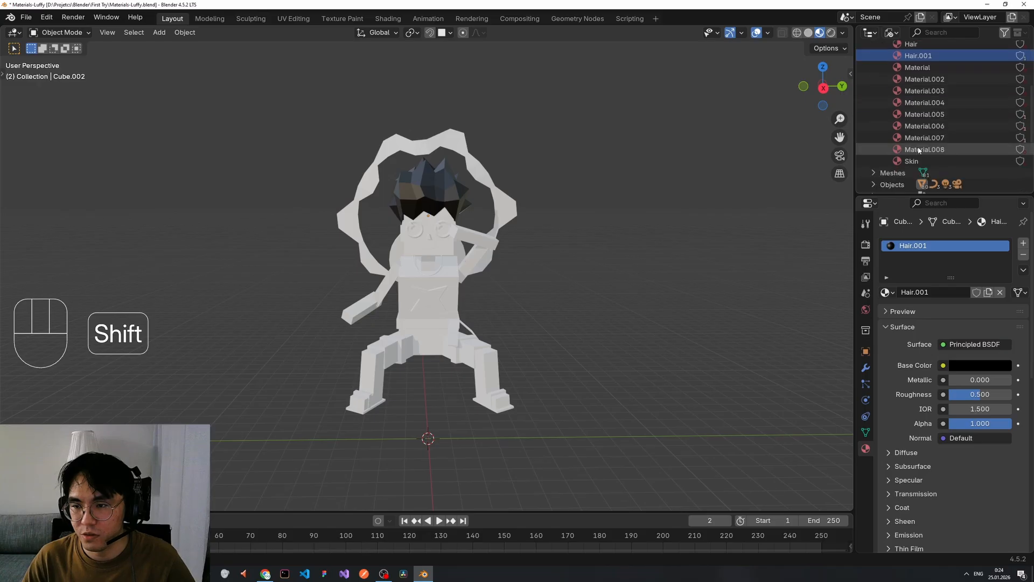
pyautogui.keyDown('shift'); pyautogui.click(923, 161); pyautogui.keyUp('shift')
pyautogui.scroll(2, 927, 152)
pyautogui.rightClick(897, 110)
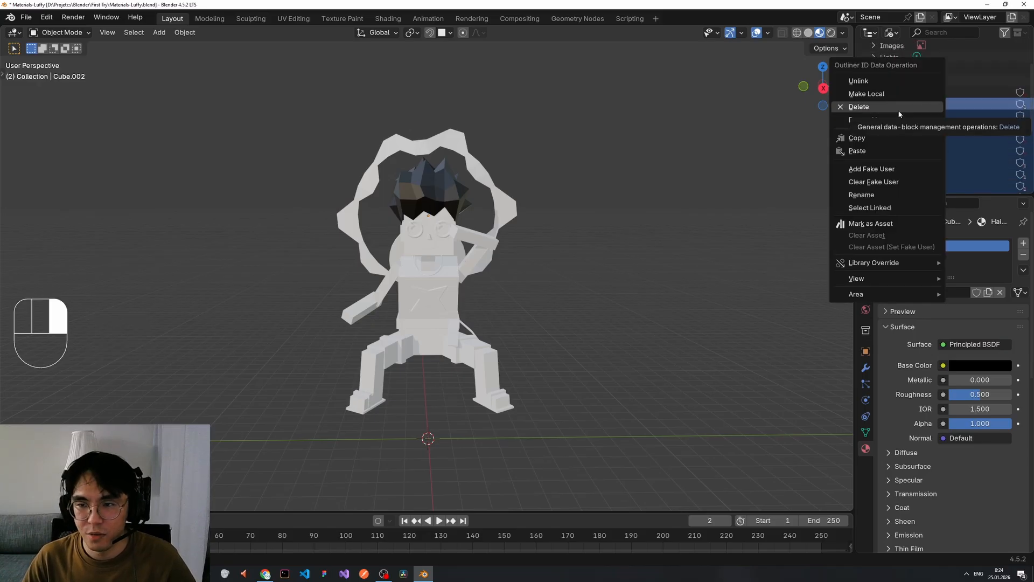
pyautogui.click(897, 108)
pyautogui.click(613, 183)
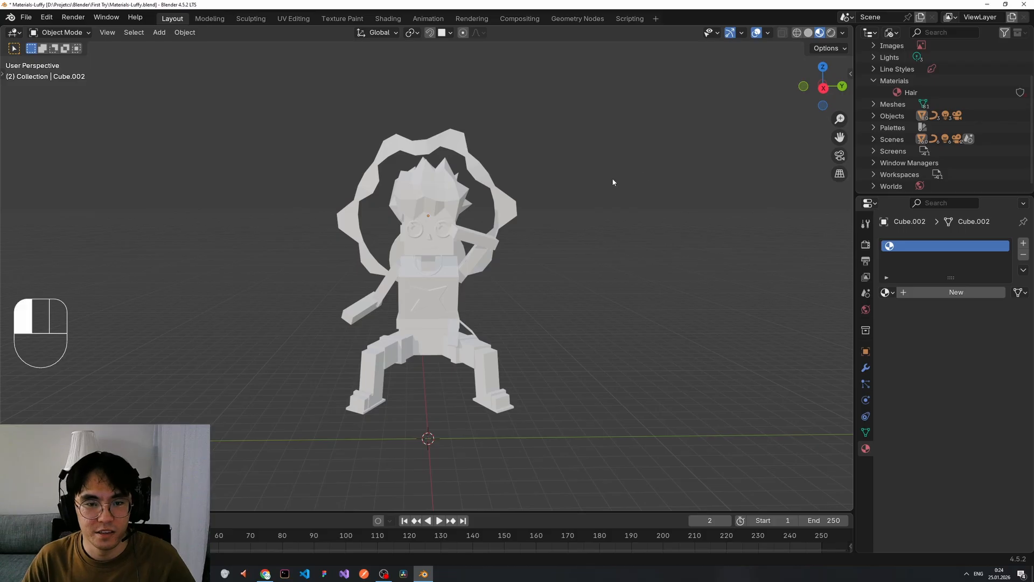
# - Assign the existing Hair material to the character's hair
pyautogui.keyDown('shift'); pyautogui.moveTo(505, 264); pyautogui.dragTo(557, 248, button='middle'); pyautogui.keyUp('shift')
pyautogui.scroll(2, 680, 245)
pyautogui.click(887, 292)
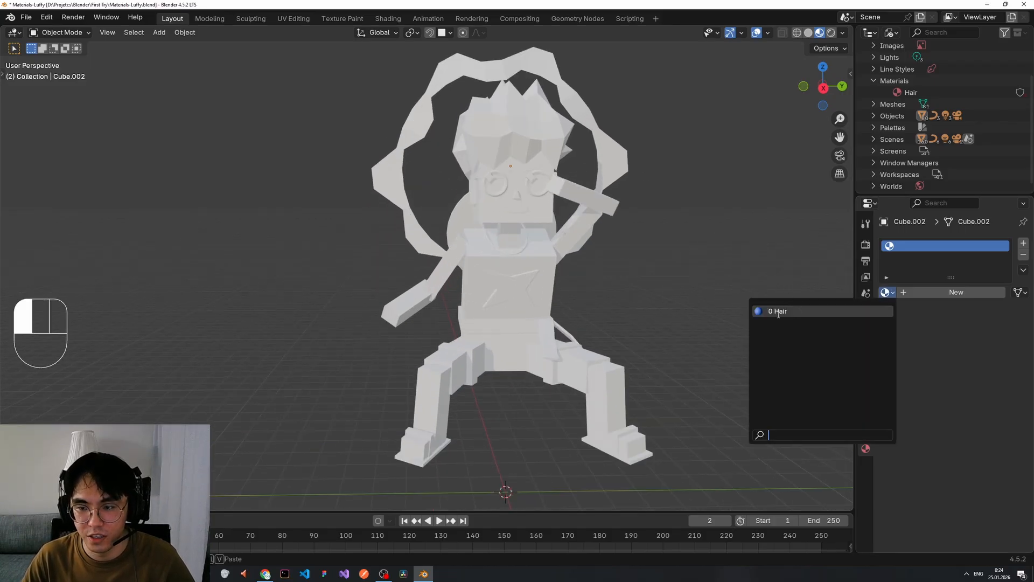
pyautogui.click(778, 311)
pyautogui.click(886, 292)
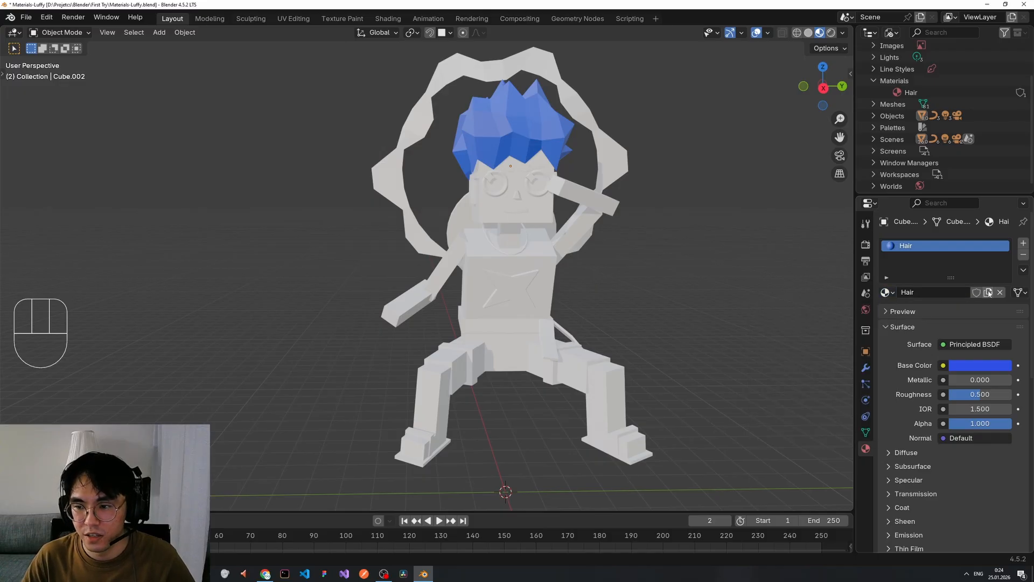
pyautogui.scroll(-3, 694, 256)
pyautogui.scroll(3, 635, 247)
pyautogui.moveTo(635, 247); pyautogui.dragTo(572, 270, button='middle')
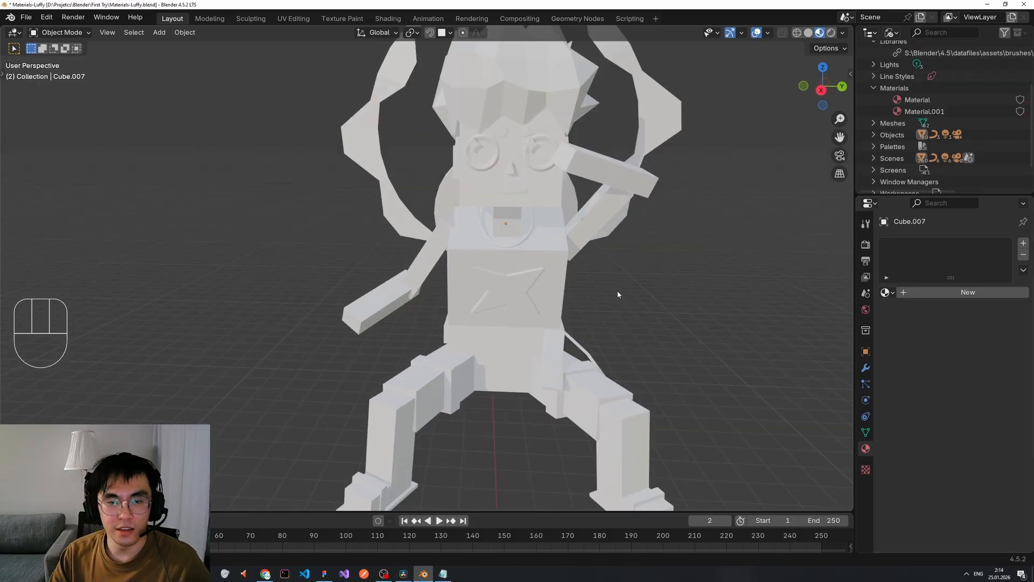
# - Select the arm parts and torso with the raised forearm active, and give the forearm a new purple material
pyautogui.click(406, 290)
pyautogui.keyDown('shift'); pyautogui.click(423, 265); pyautogui.keyUp('shift')
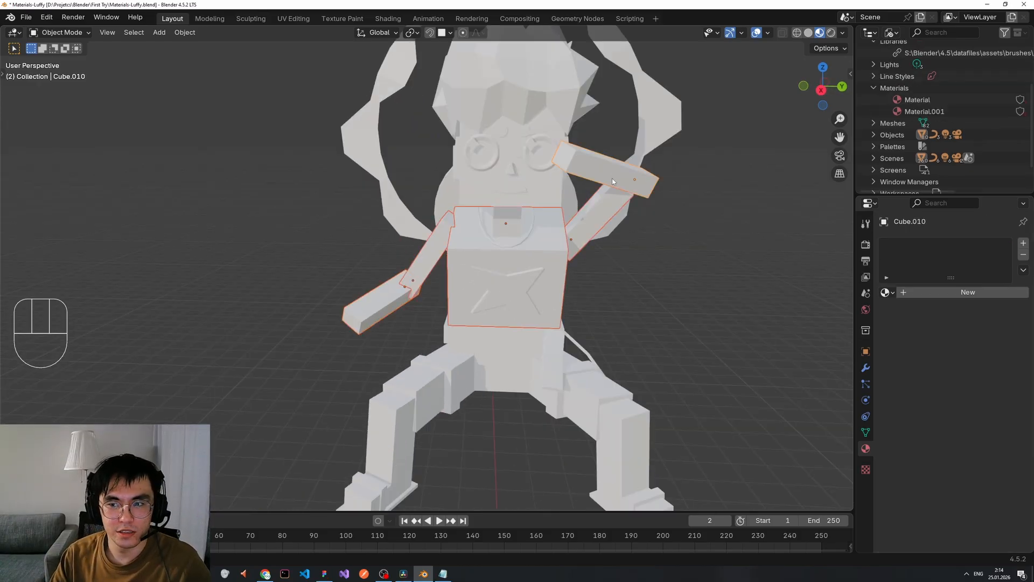
pyautogui.click(927, 293)
pyautogui.click(965, 364)
pyautogui.moveTo(962, 237); pyautogui.dragTo(971, 225)
# - Copy the raised forearm's purple material to the selected arm parts and torso
pyautogui.click(1023, 270)
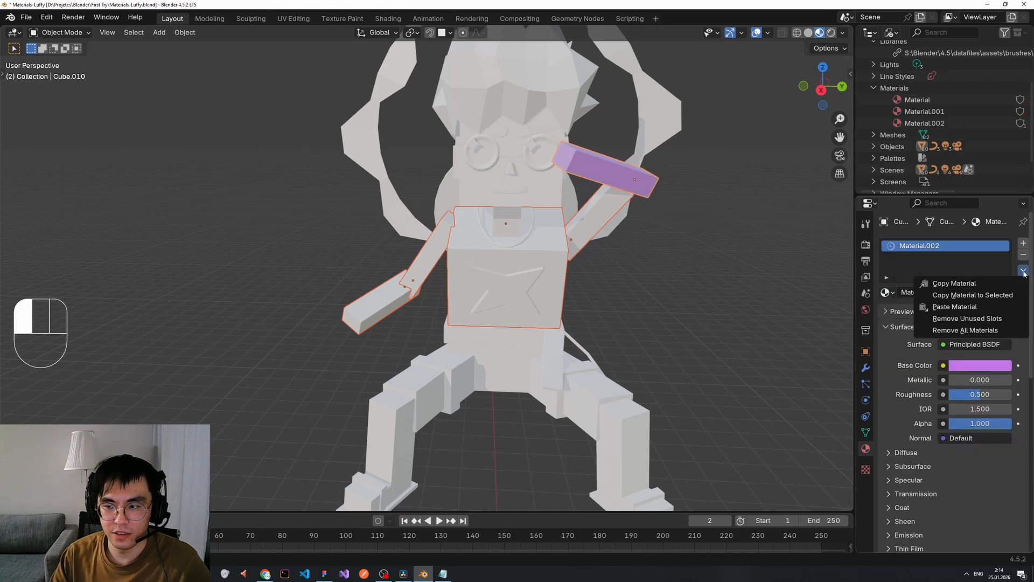
pyautogui.click(964, 293)
pyautogui.scroll(1, 544, 247)
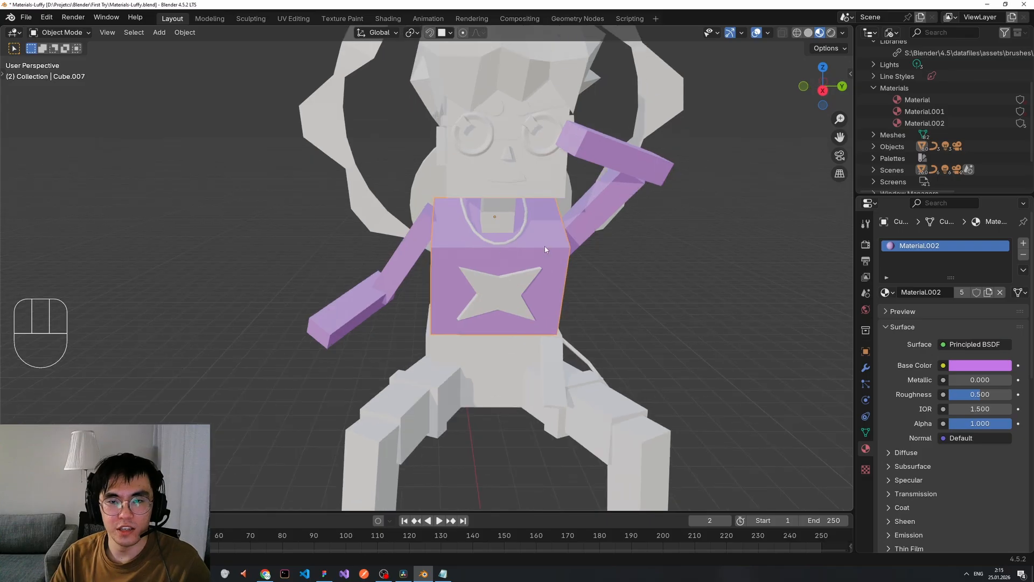
# - Examine the shared material on the torso and each arm part, including its base color
pyautogui.click(550, 235)
pyautogui.click(607, 153)
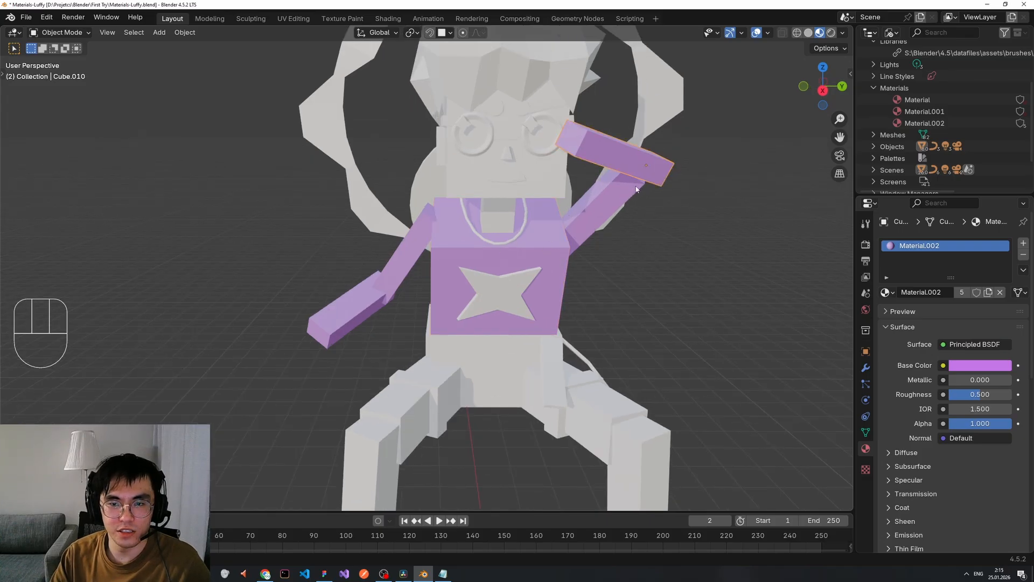
pyautogui.click(594, 209)
pyautogui.click(537, 245)
pyautogui.click(407, 255)
pyautogui.click(356, 306)
pyautogui.click(543, 245)
pyautogui.moveTo(529, 250); pyautogui.dragTo(557, 243, button='middle')
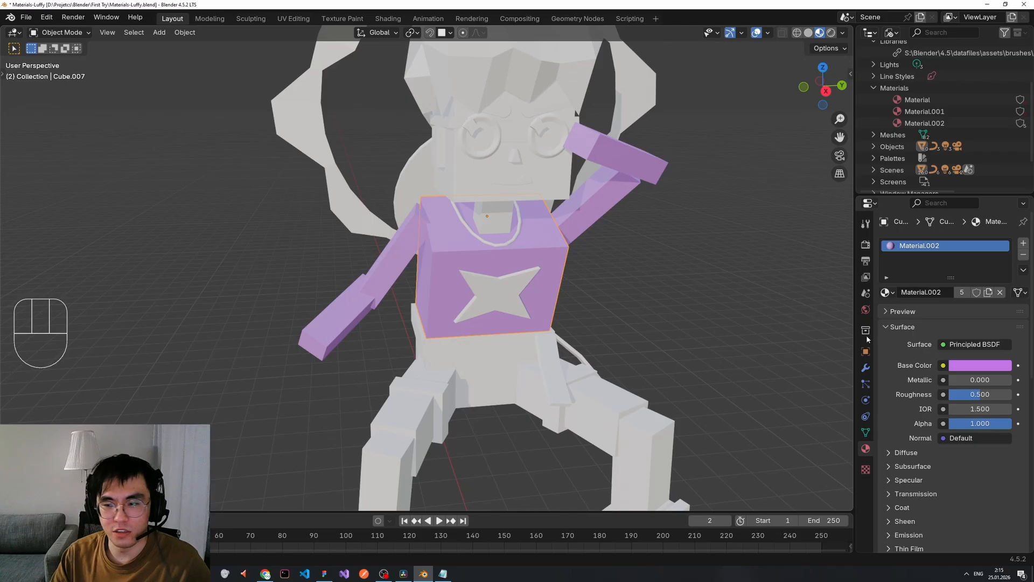
pyautogui.click(980, 365)
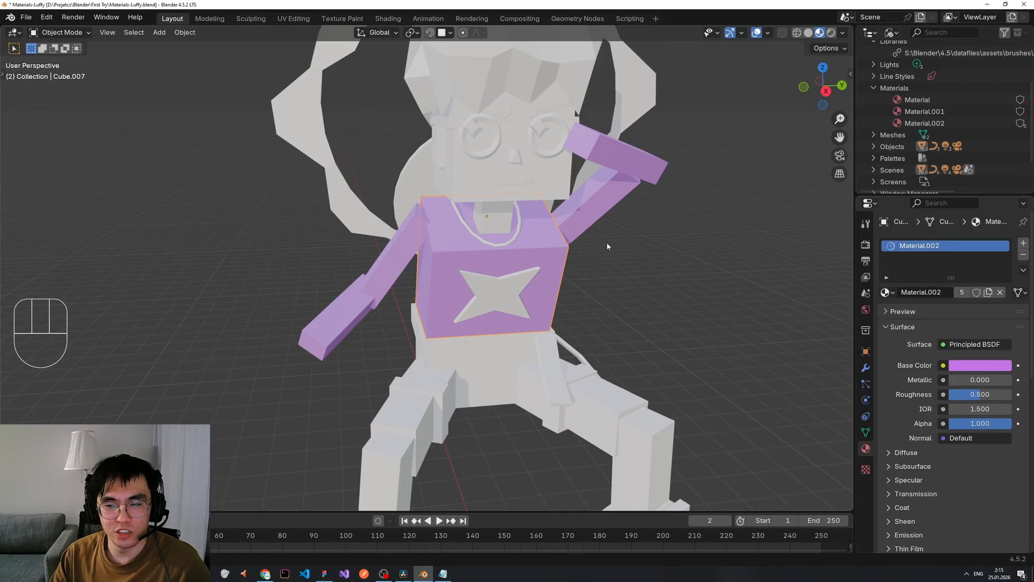
# - Try a red base color on the material shared by the torso and arms, and undo it
pyautogui.click(967, 369)
pyautogui.click(946, 264)
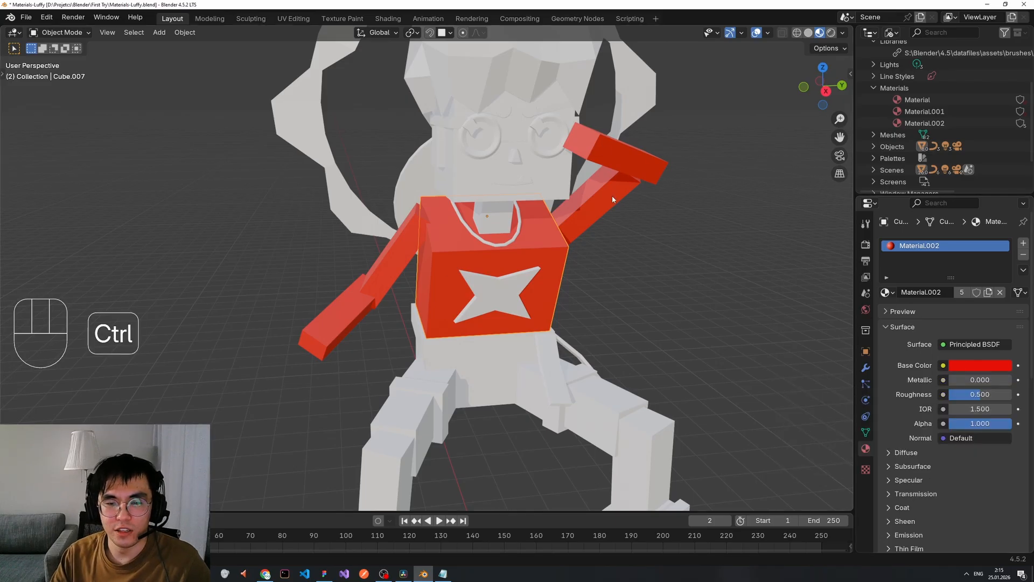
pyautogui.hotkey('ctrl', 'z')
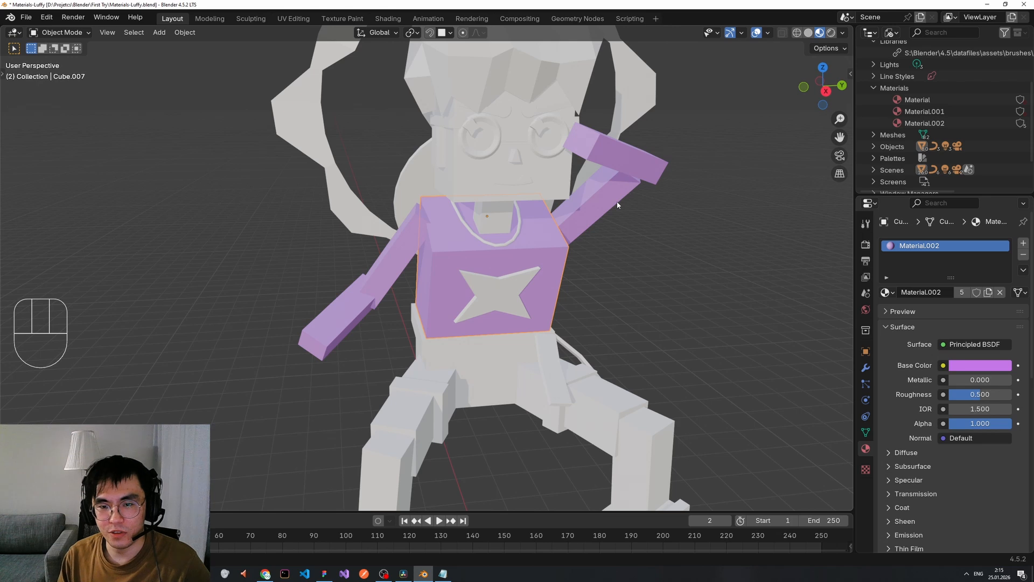
# - Make an independent copy of the shared material for the torso and set its base color to blue
pyautogui.click(988, 292)
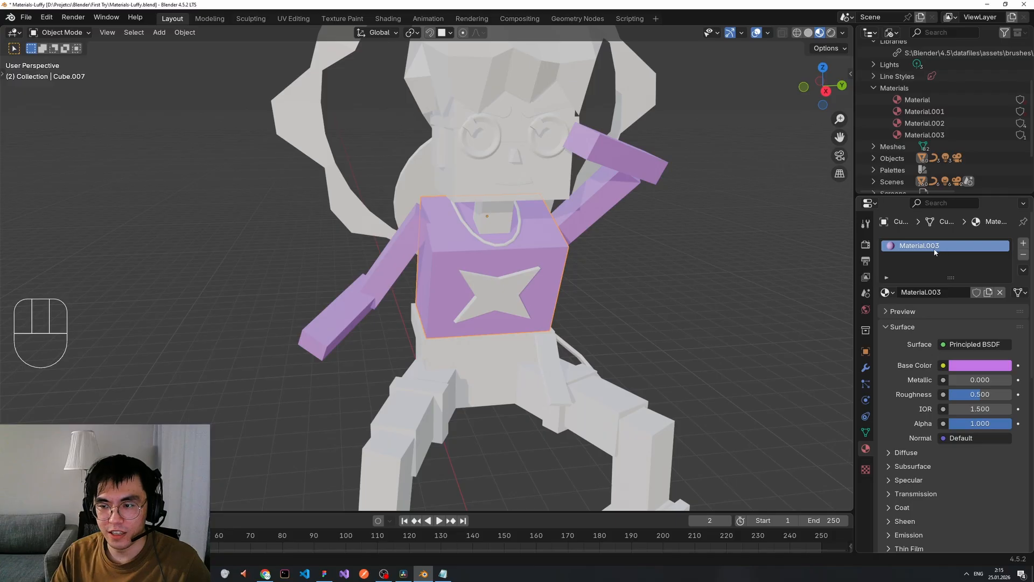
pyautogui.click(982, 369)
pyautogui.moveTo(953, 216); pyautogui.dragTo(975, 201)
pyautogui.click(715, 238)
pyautogui.moveTo(715, 238); pyautogui.dragTo(675, 245, button='middle')
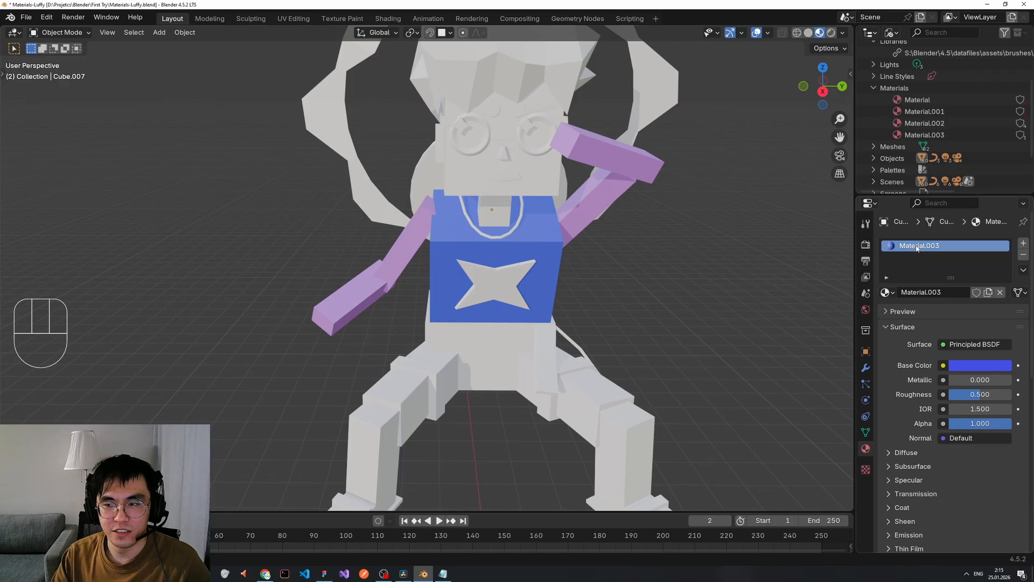
# - Rename the torso's blue material CHest and open the list of available materials
pyautogui.doubleClick(952, 246)
pyautogui.write('CHest')
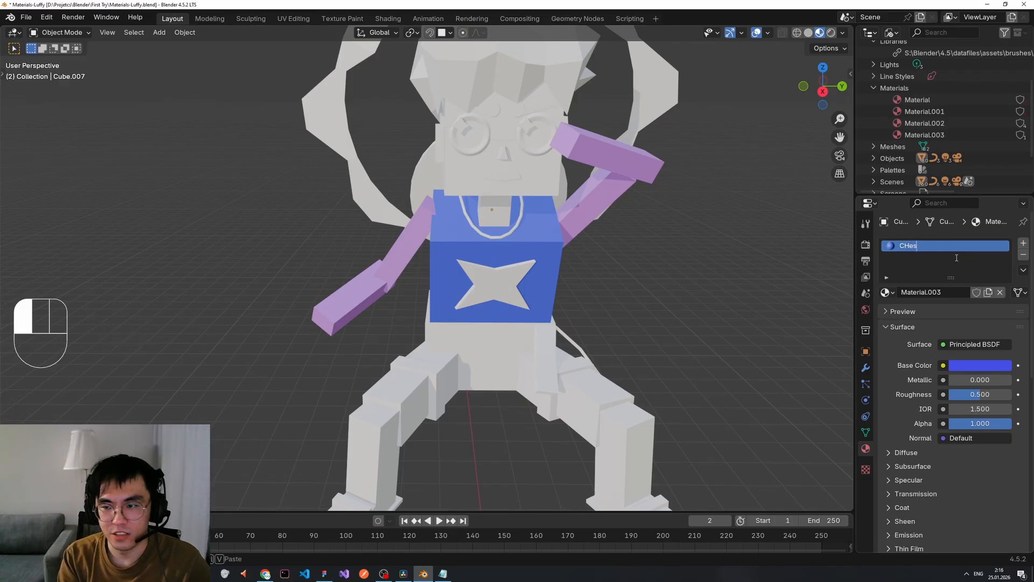
pyautogui.press('Return')
pyautogui.click(887, 292)
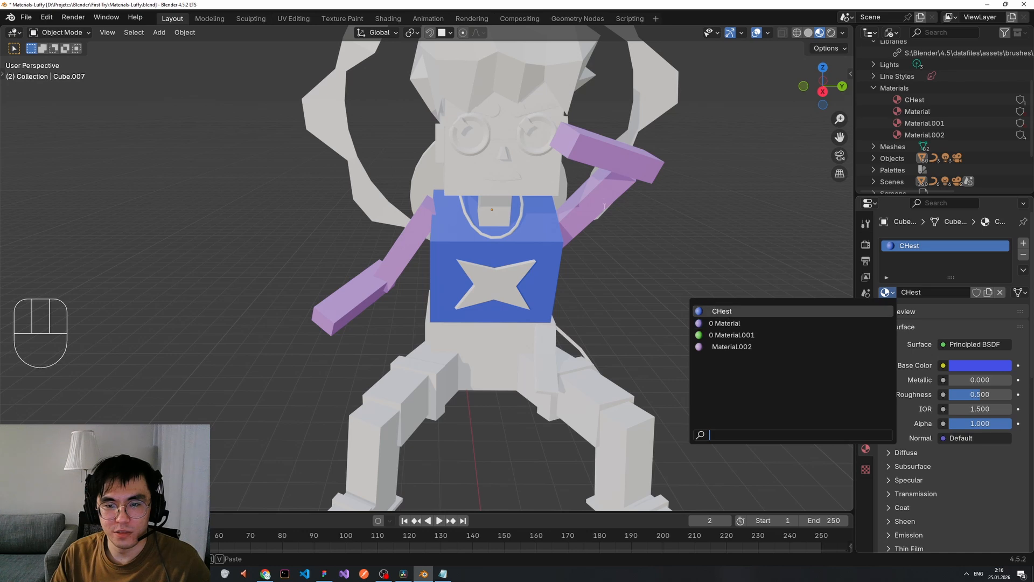
# - Change the base color of the arms' shared material to a pale yellow-green, using the raised forearm
pyautogui.click(601, 158)
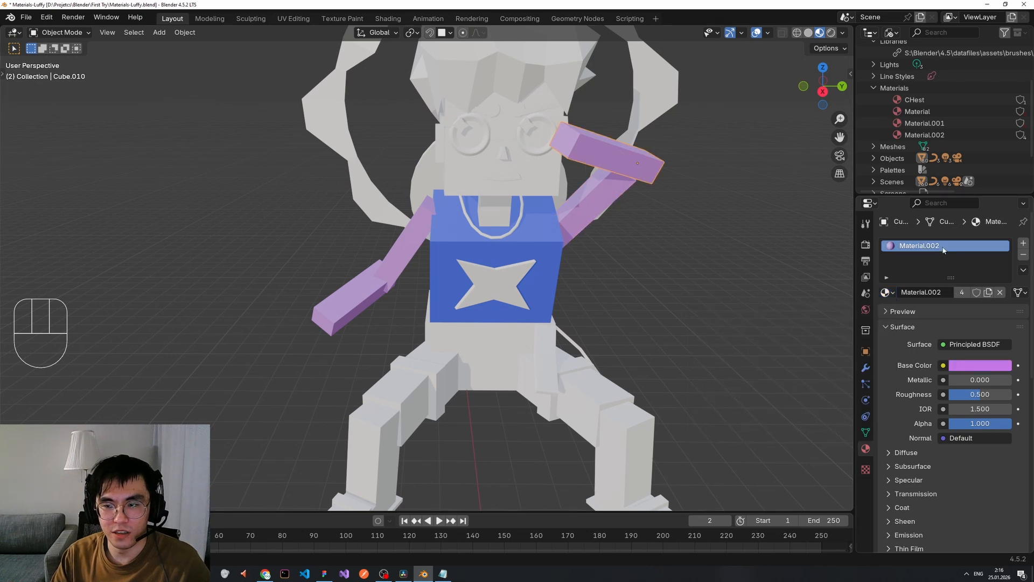
pyautogui.click(980, 365)
pyautogui.click(922, 203)
pyautogui.moveTo(922, 203); pyautogui.dragTo(933, 221)
pyautogui.click(715, 240)
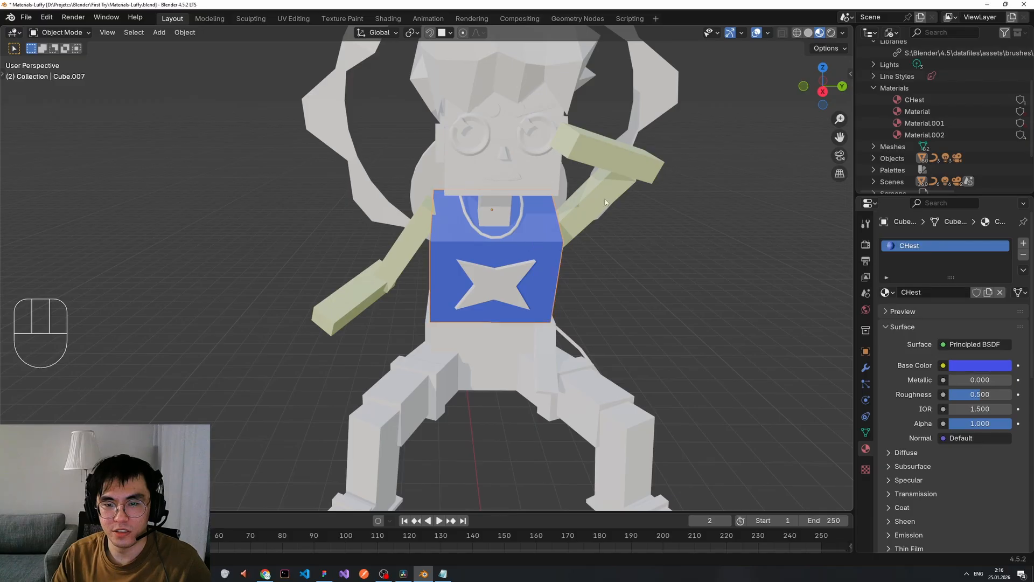
# - Give the raised forearm its own copy of the arm material and set its base color to pink
pyautogui.click(655, 175)
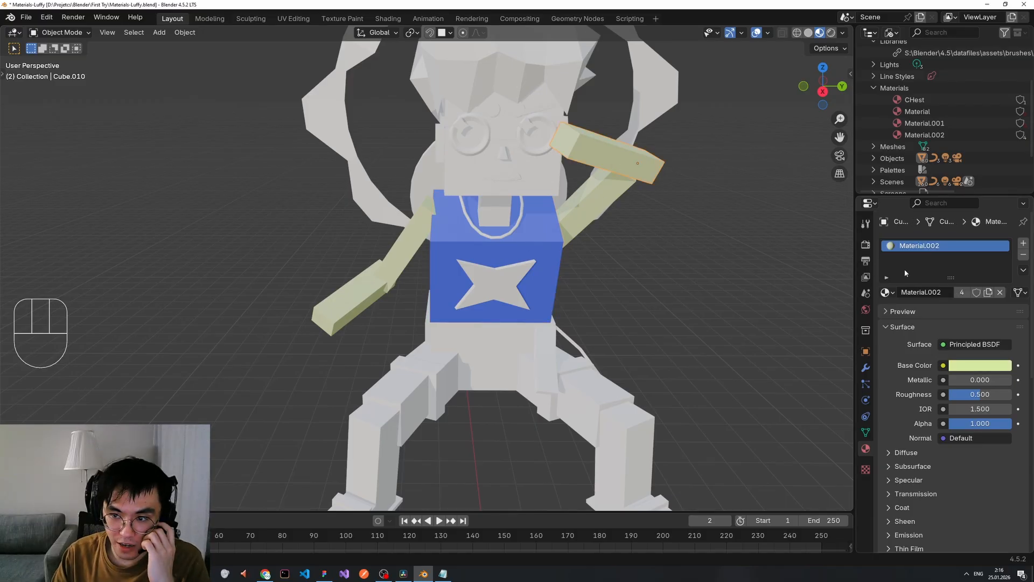
pyautogui.click(584, 200)
pyautogui.click(601, 157)
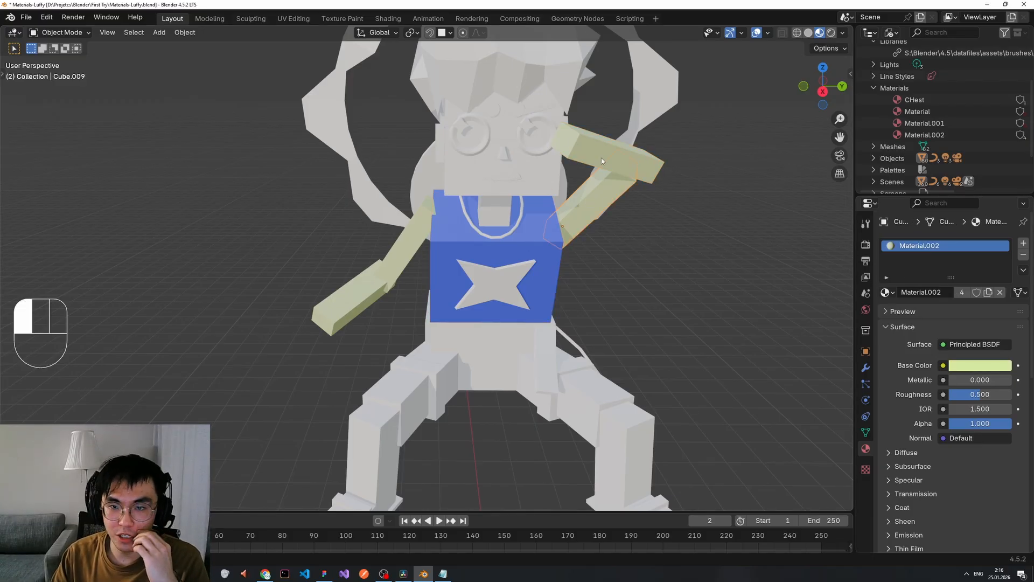
pyautogui.click(988, 292)
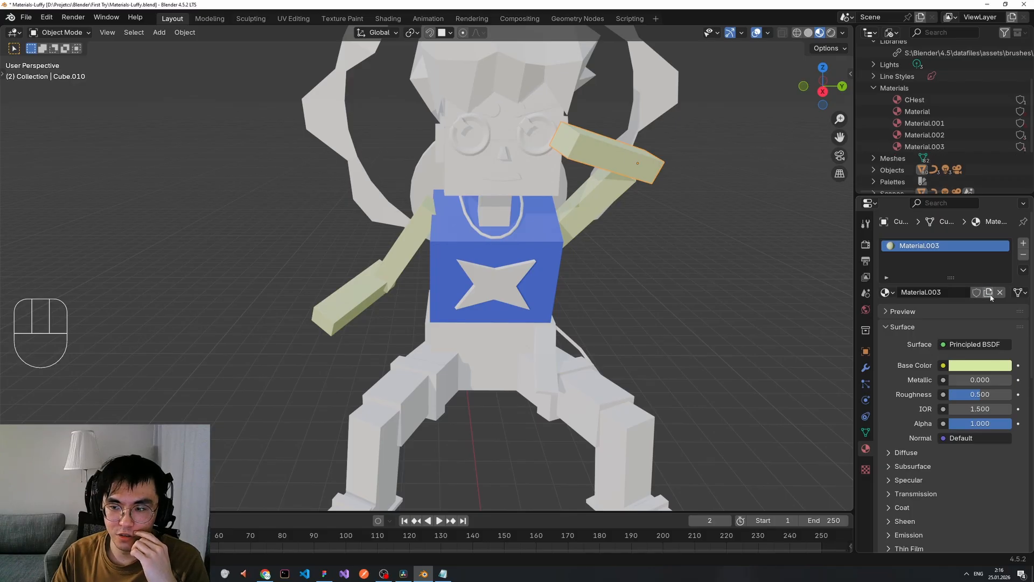
pyautogui.click(974, 365)
pyautogui.moveTo(945, 232); pyautogui.dragTo(973, 251)
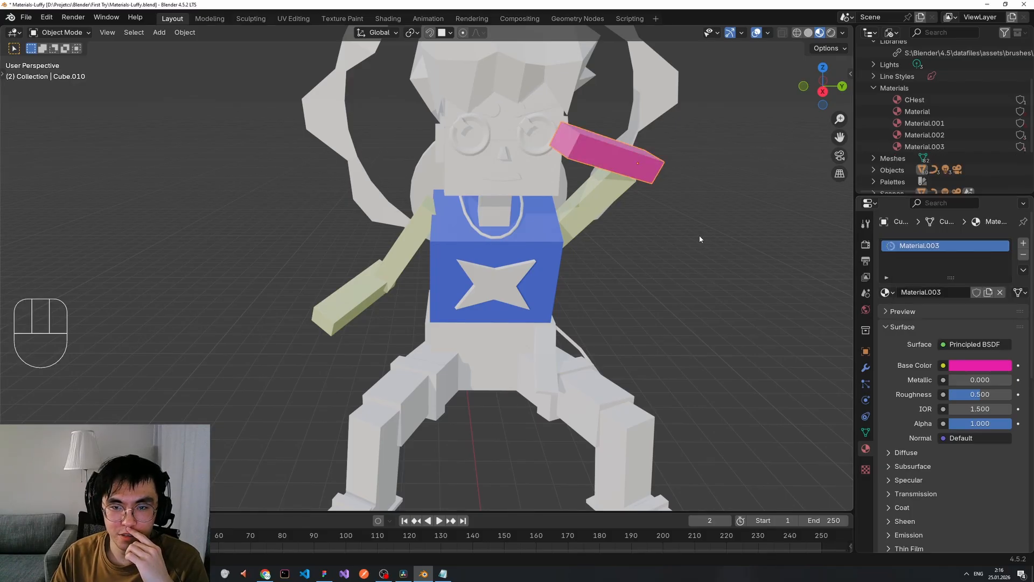
pyautogui.click(697, 236)
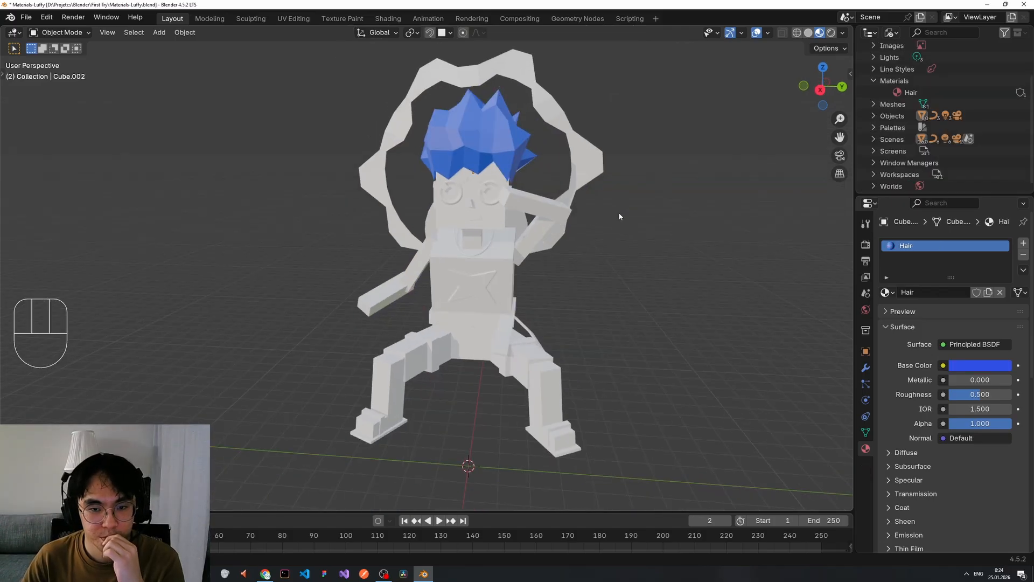
pyautogui.moveTo(619, 216); pyautogui.dragTo(620, 209, button='middle')
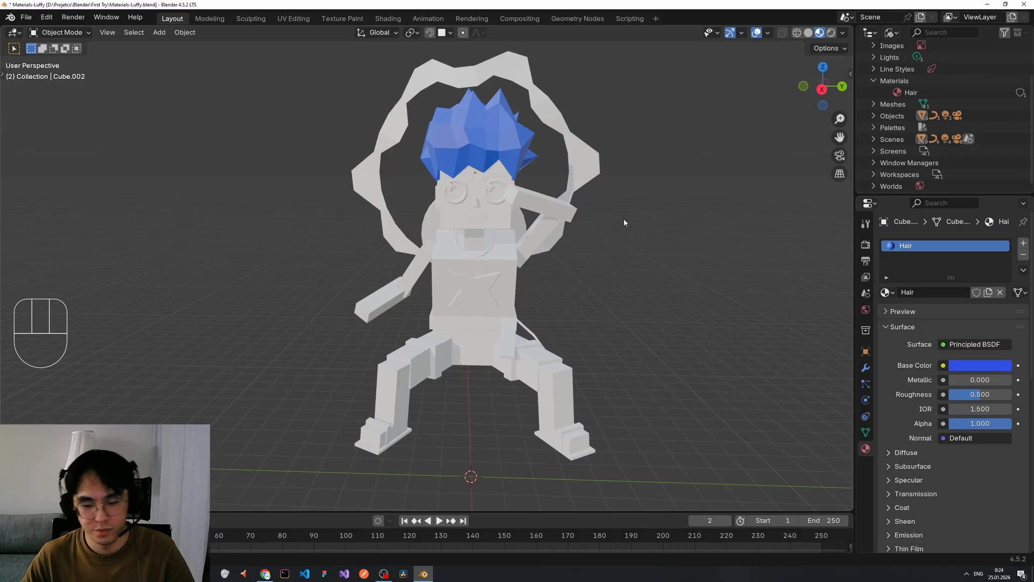
pyautogui.scroll(2, 614, 222)
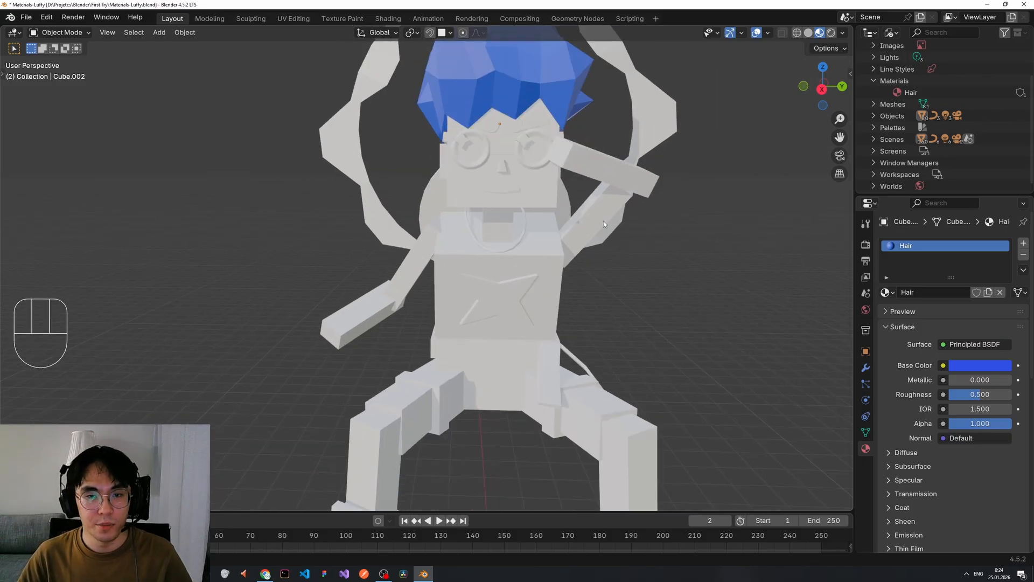
pyautogui.scroll(-4, 602, 221)
pyautogui.keyDown('shift'); pyautogui.moveTo(586, 214); pyautogui.dragTo(597, 220, button='middle'); pyautogui.keyUp('shift')
pyautogui.scroll(2, 599, 224)
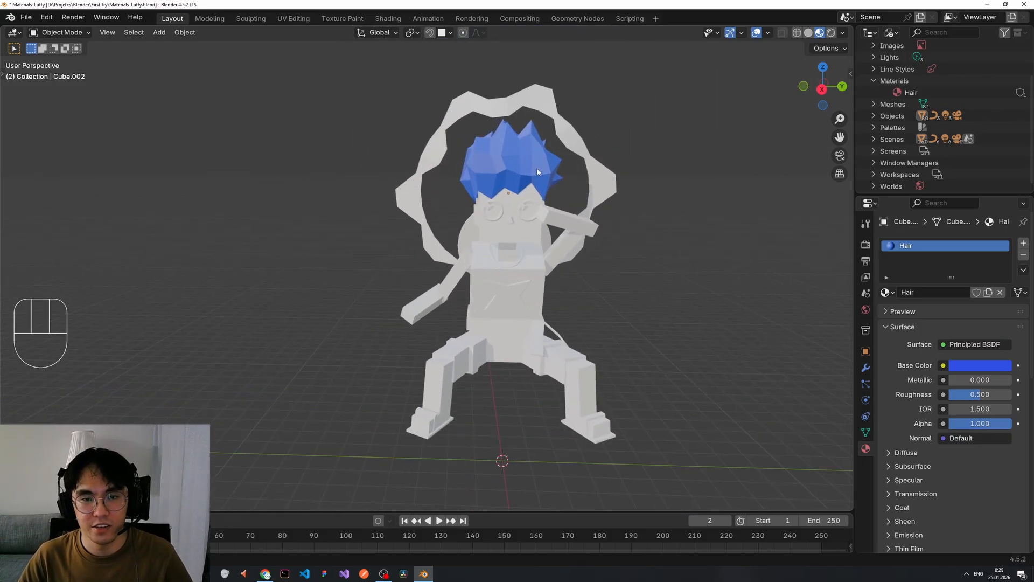
pyautogui.scroll(-2, 650, 281)
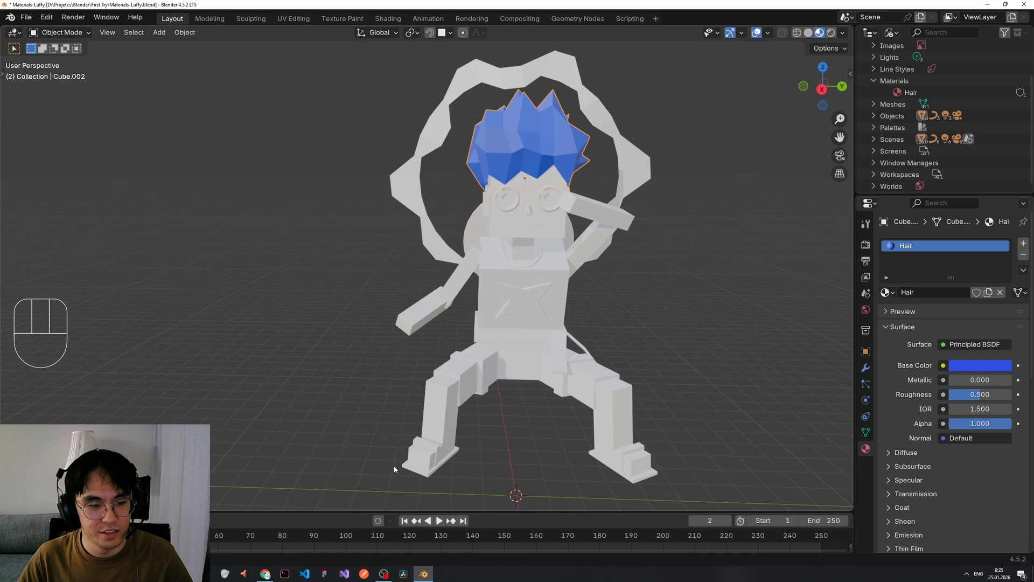
pyautogui.click(264, 573)
pyautogui.click(384, 573)
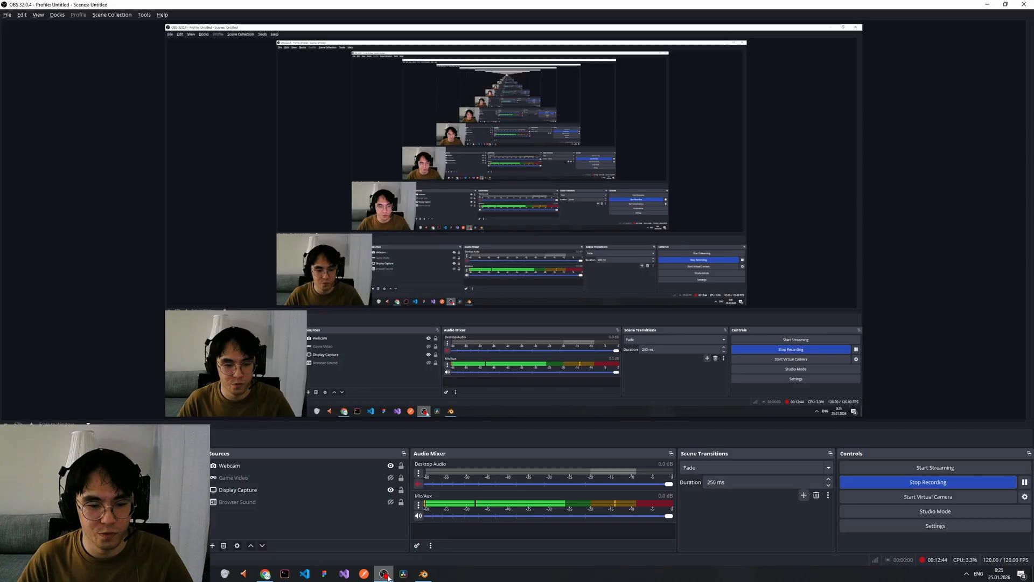
pyautogui.click(424, 574)
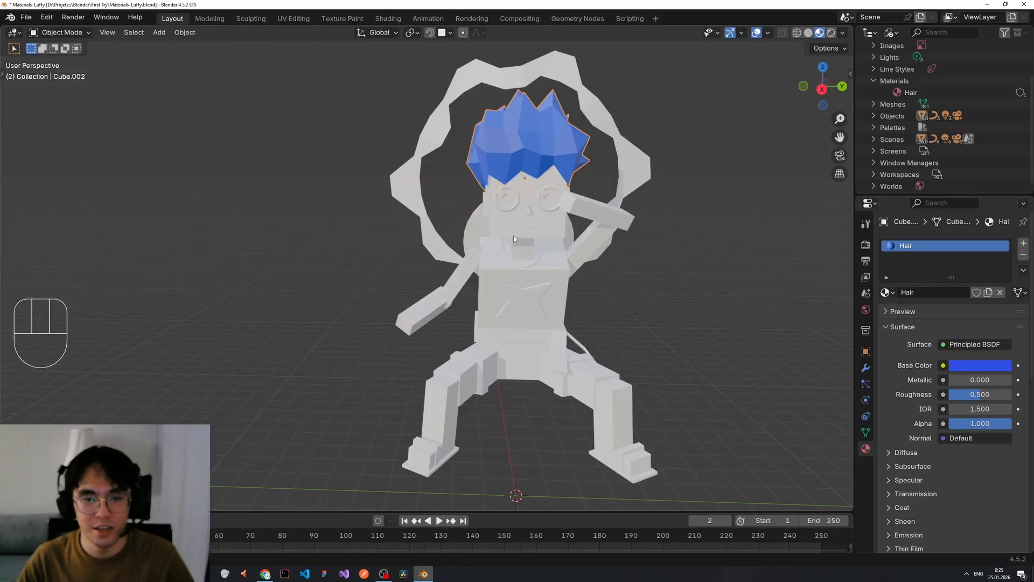
pyautogui.scroll(-2, 542, 192)
pyautogui.scroll(3, 542, 191)
pyautogui.scroll(-2, 546, 206)
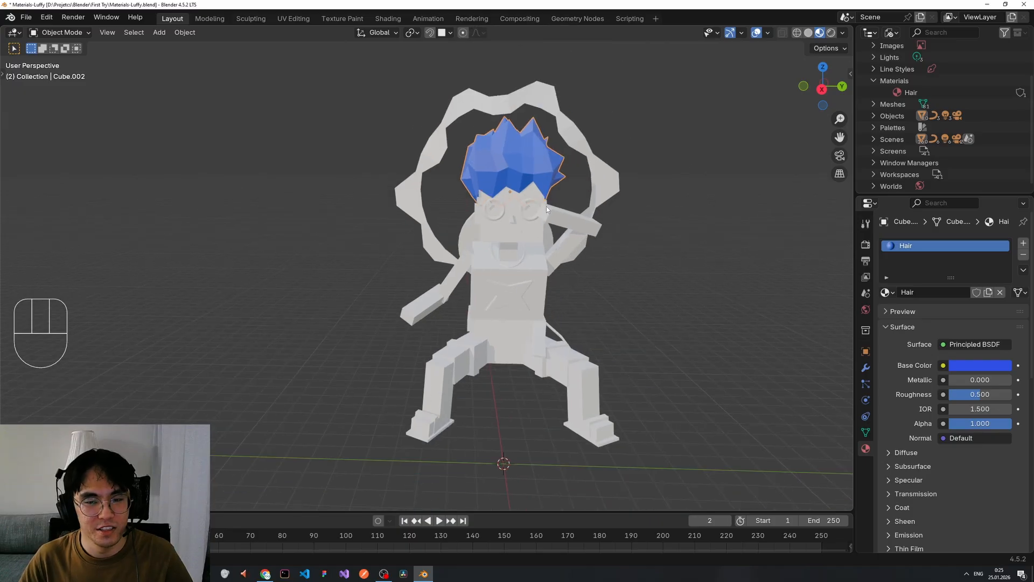
pyautogui.keyDown('shift'); pyautogui.moveTo(617, 230); pyautogui.dragTo(585, 229, button='middle'); pyautogui.keyUp('shift')
pyautogui.moveTo(555, 166); pyautogui.dragTo(633, 234, button='middle')
pyautogui.keyDown('shift'); pyautogui.moveTo(705, 258); pyautogui.dragTo(603, 243, button='middle'); pyautogui.keyUp('shift')
pyautogui.scroll(5, 642, 249)
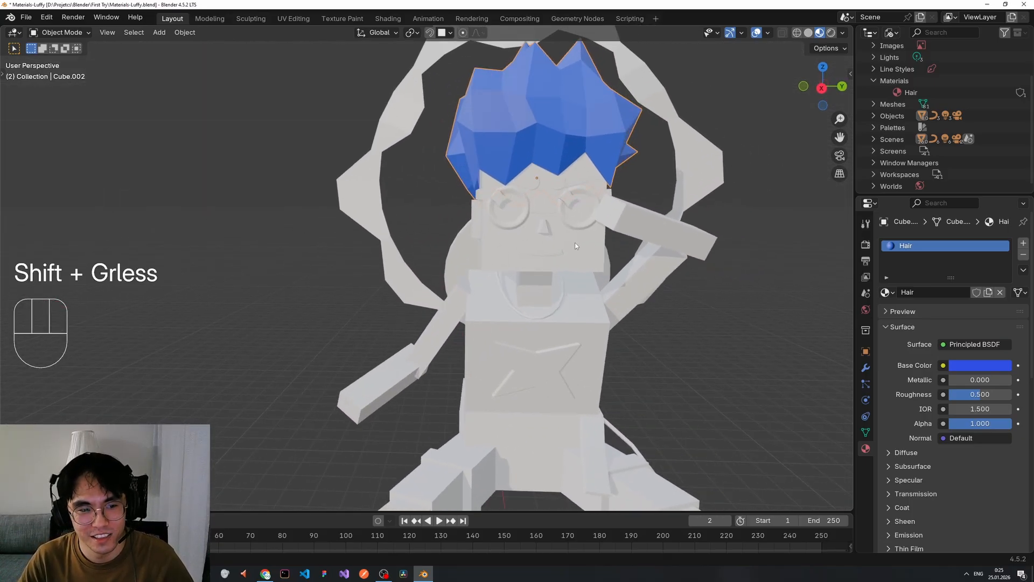
pyautogui.click(560, 219)
pyautogui.scroll(3, 593, 221)
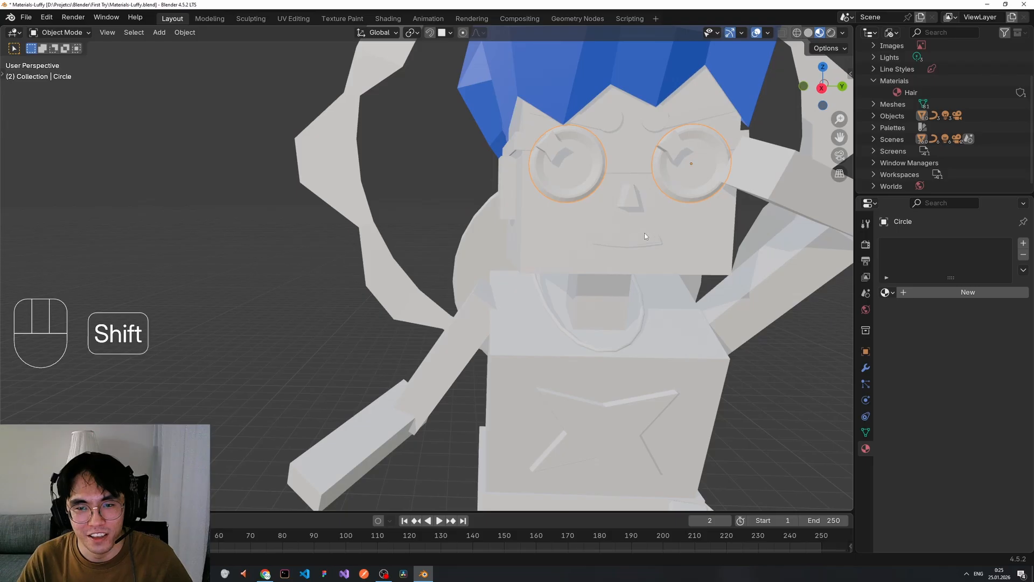
pyautogui.scroll(-5, 585, 251)
pyautogui.keyDown('shift'); pyautogui.moveTo(687, 257); pyautogui.dragTo(552, 272, button='middle'); pyautogui.keyUp('shift')
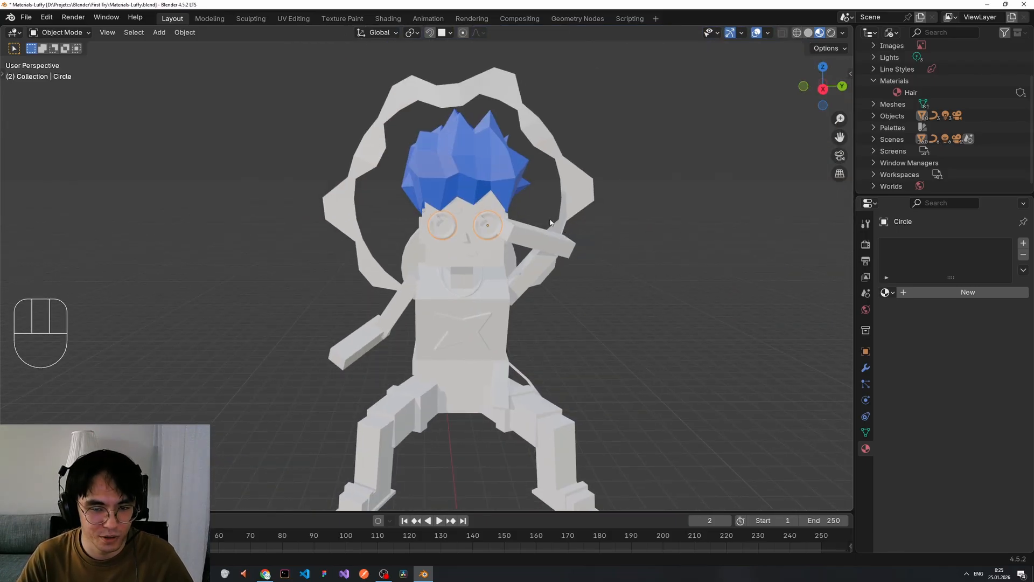
# - Select the hair, check the color list in the Notepad notes, and rename the hair's material White
pyautogui.click(498, 178)
pyautogui.hotkey('alt', 'Tab')
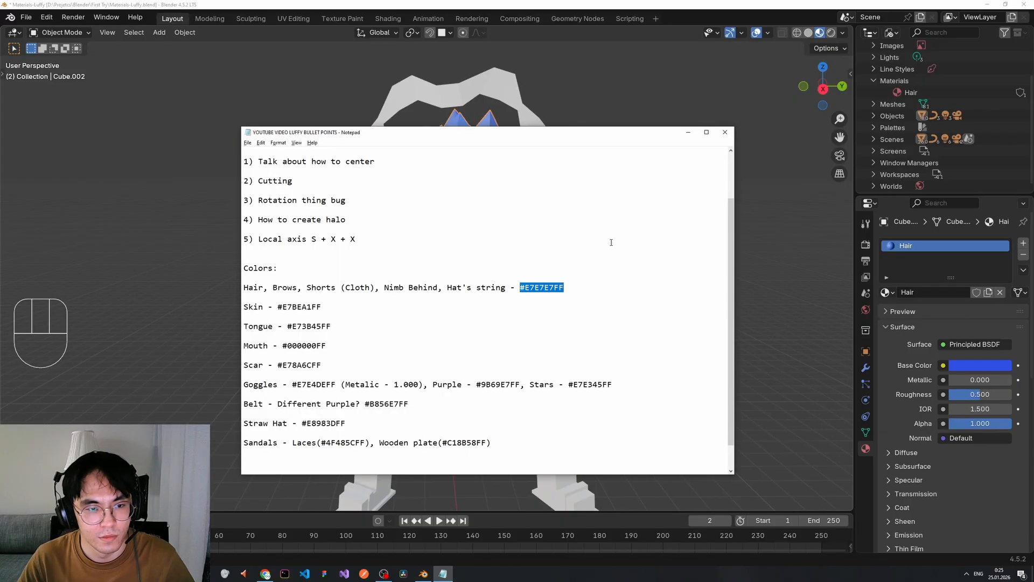
pyautogui.hotkey('alt', 'Tab')
pyautogui.hotkey('alt', 'Tab')
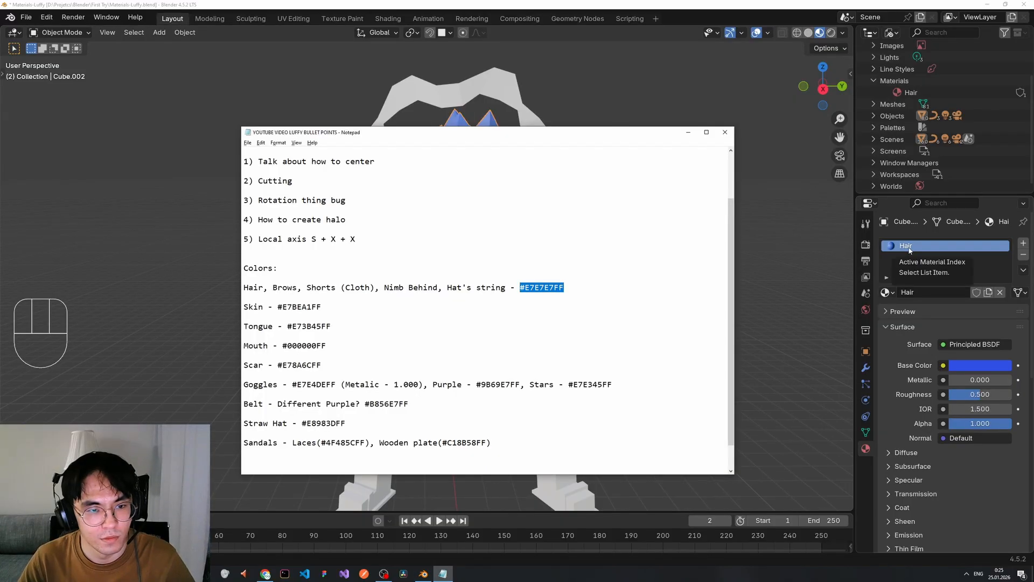
pyautogui.hotkey('alt', 'Tab')
pyautogui.doubleClick(948, 246)
pyautogui.write('White')
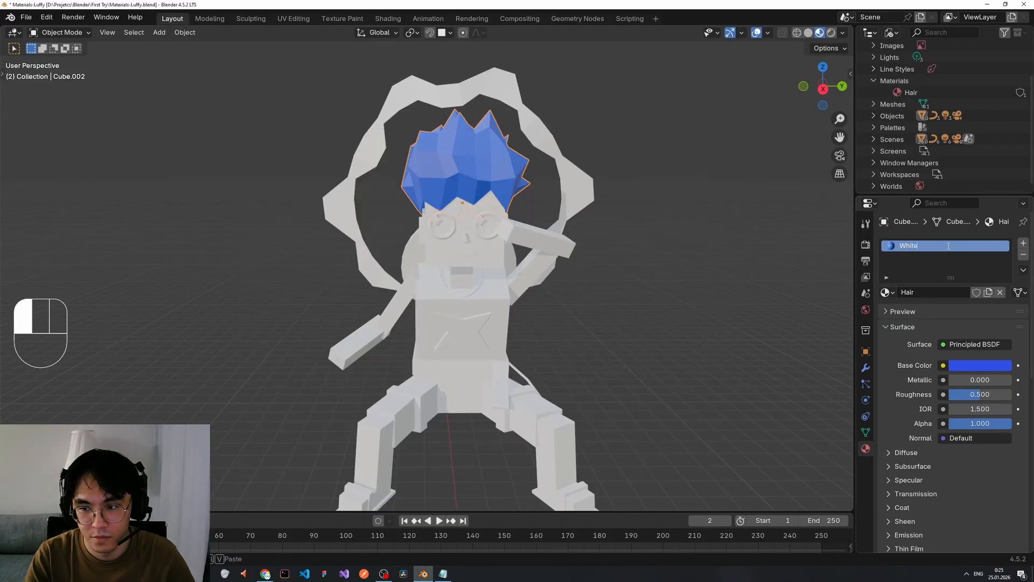
pyautogui.press('Return')
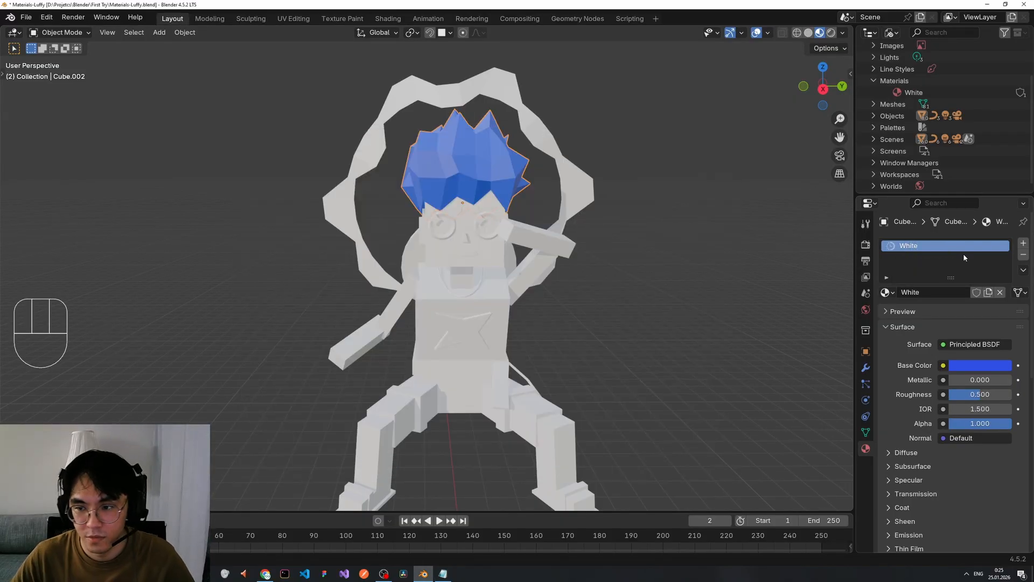
# - Set the White material's base color to hex #E7E7E7FF
pyautogui.click(958, 366)
pyautogui.click(952, 348)
pyautogui.moveTo(960, 346); pyautogui.dragTo(920, 348)
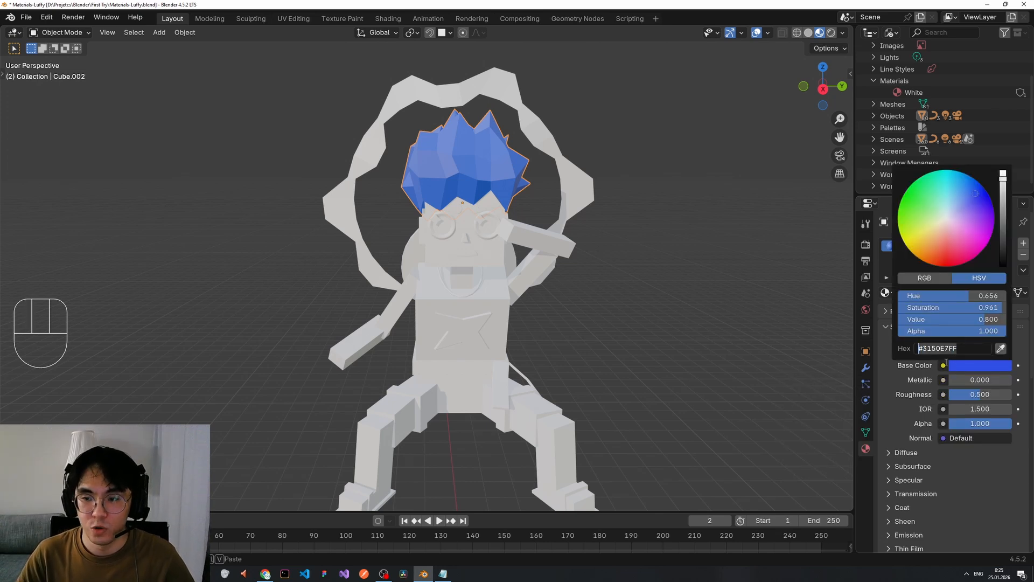
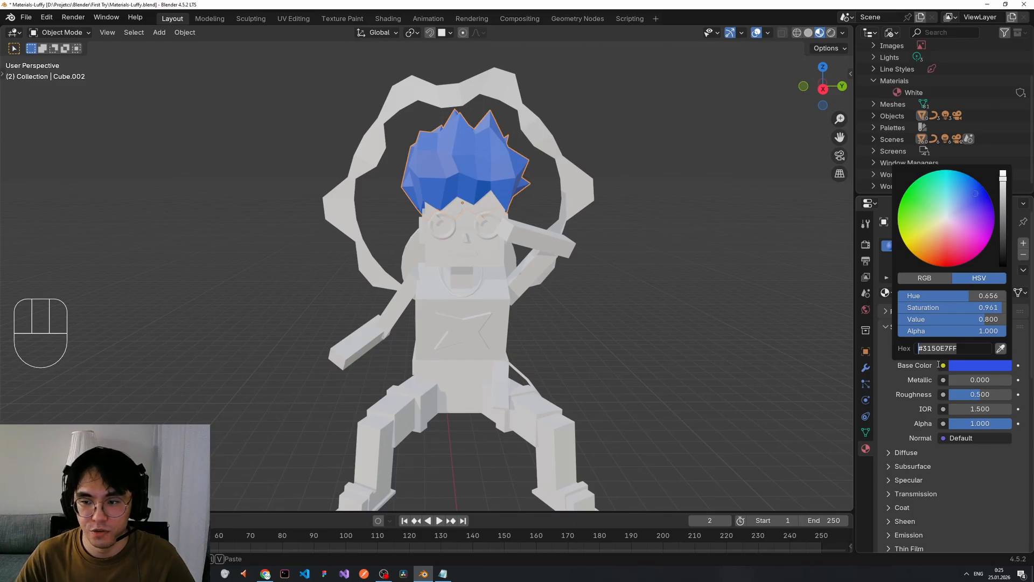
pyautogui.write('#E7E7E7FF')
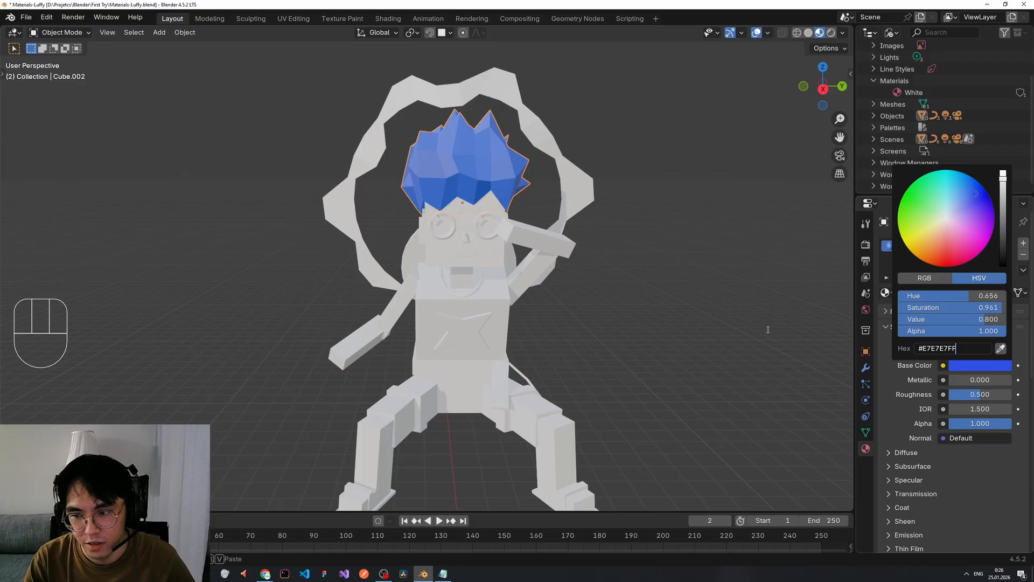
pyautogui.press('Return')
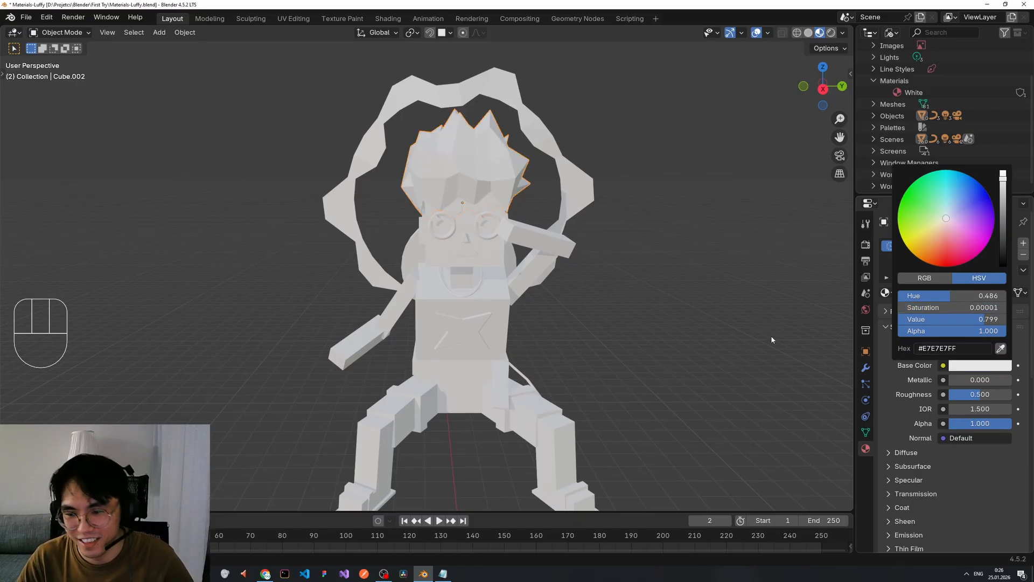
pyautogui.click(724, 319)
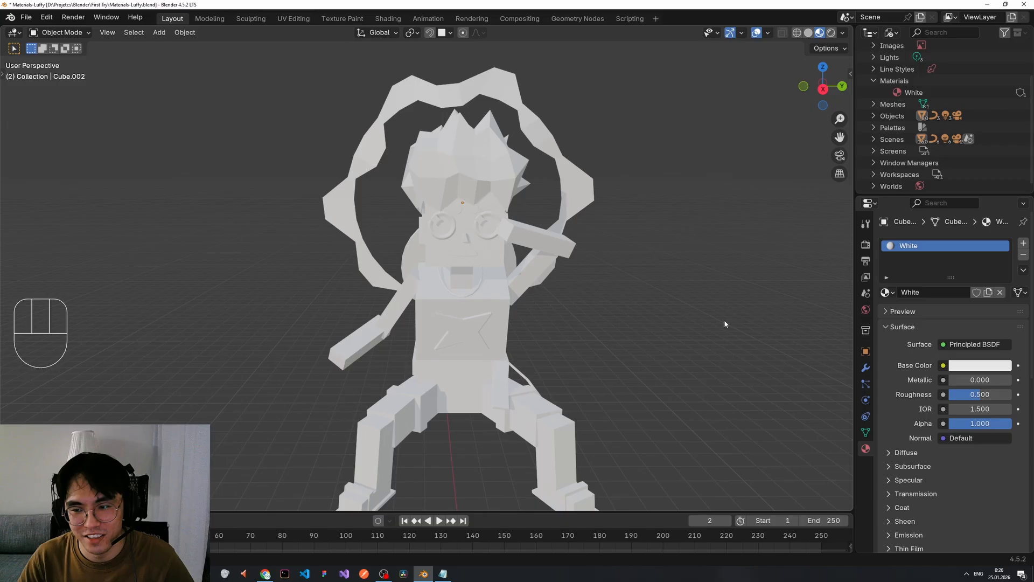
# - Try a pink base color on the hair's White material, and undo it
pyautogui.click(980, 366)
pyautogui.moveTo(962, 237); pyautogui.dragTo(968, 240)
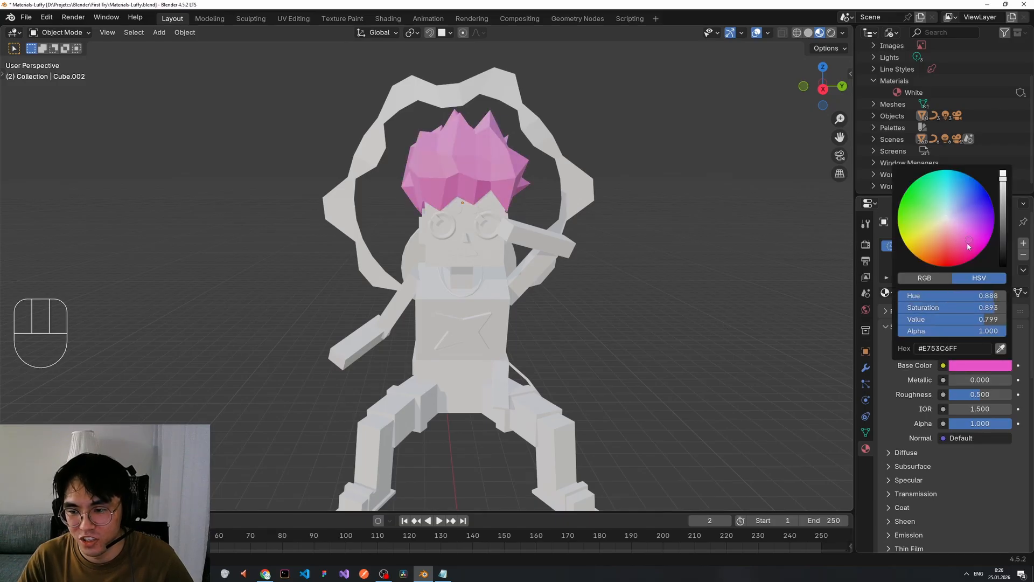
pyautogui.click(958, 348)
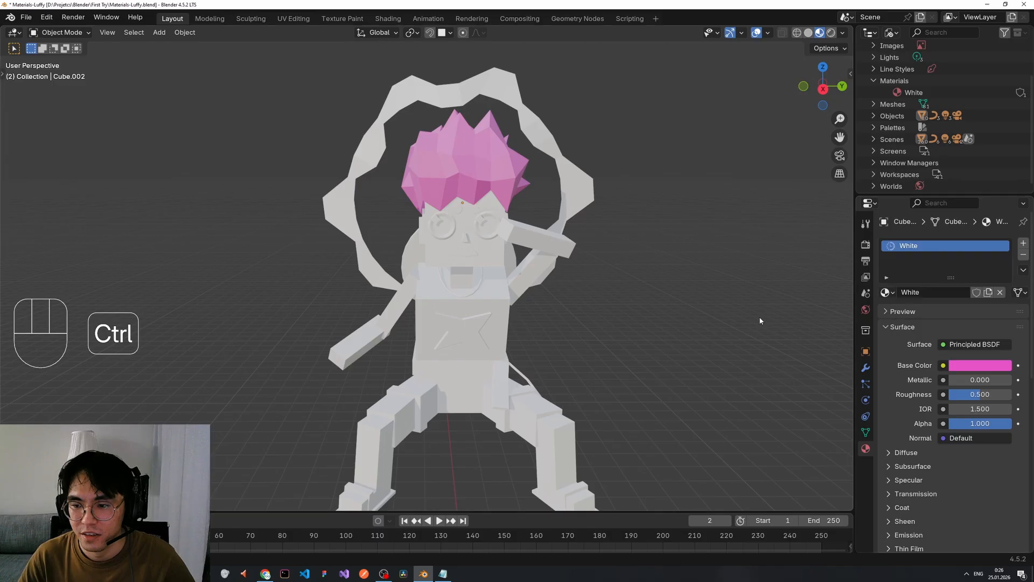
pyautogui.hotkey('ctrl', 'z')
pyautogui.click(655, 262)
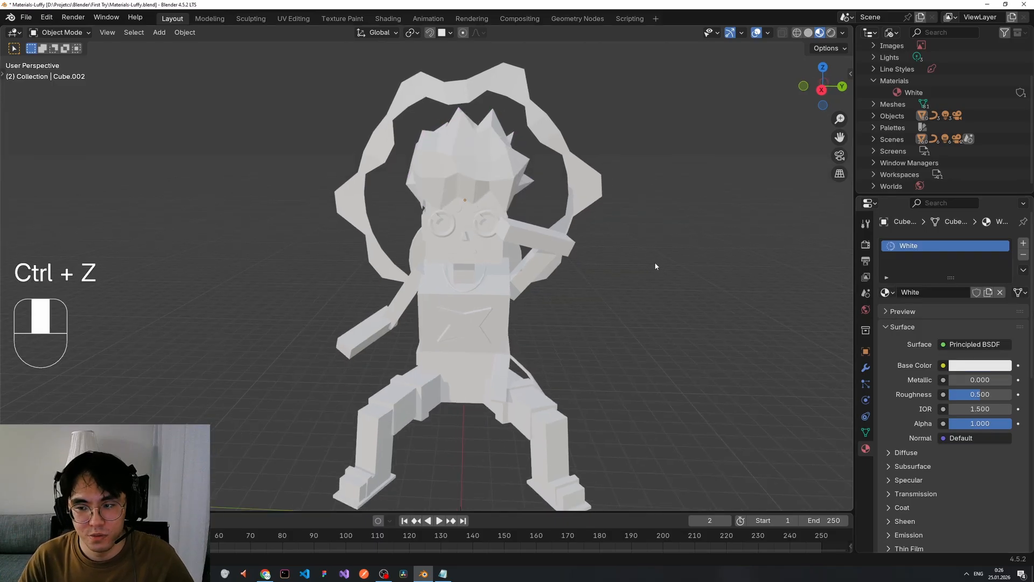
# - Copy the skin hex value #E7BEA1FF from the color list in the Notepad notes and return to Blender
pyautogui.hotkey('alt', 'Tab')
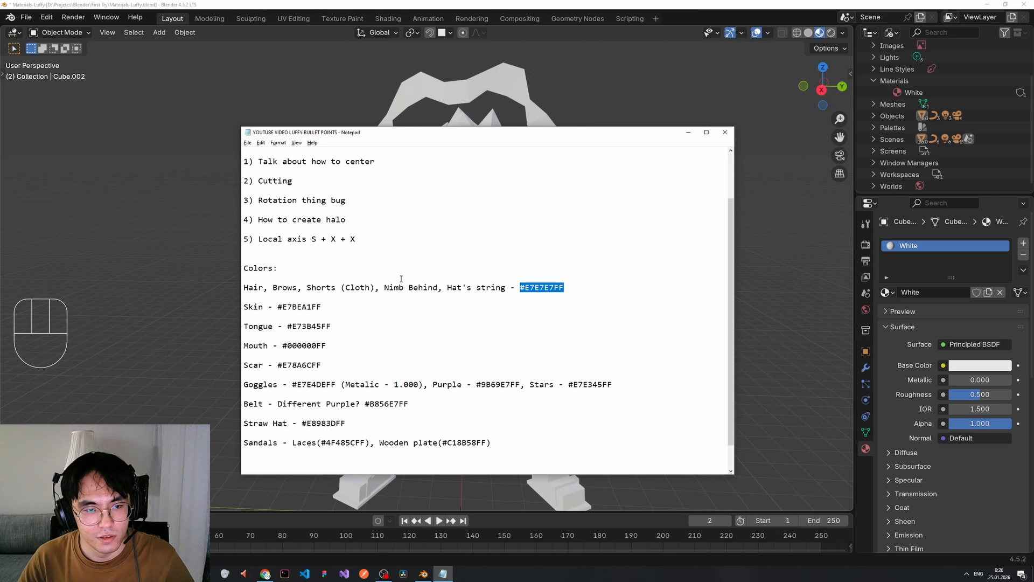
pyautogui.moveTo(288, 308); pyautogui.dragTo(323, 307)
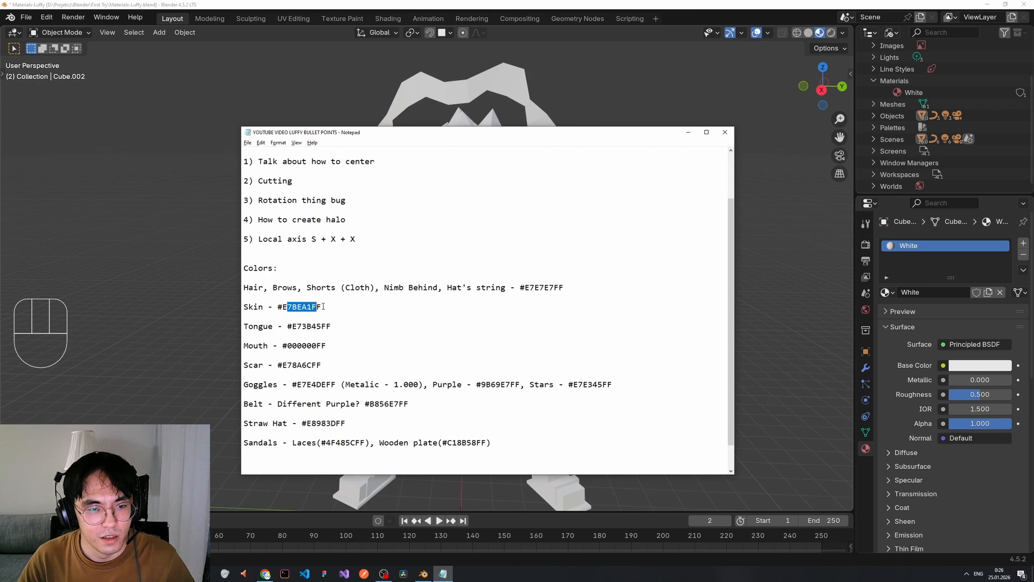
pyautogui.doubleClick(301, 307)
pyautogui.hotkey('alt', 'Tab')
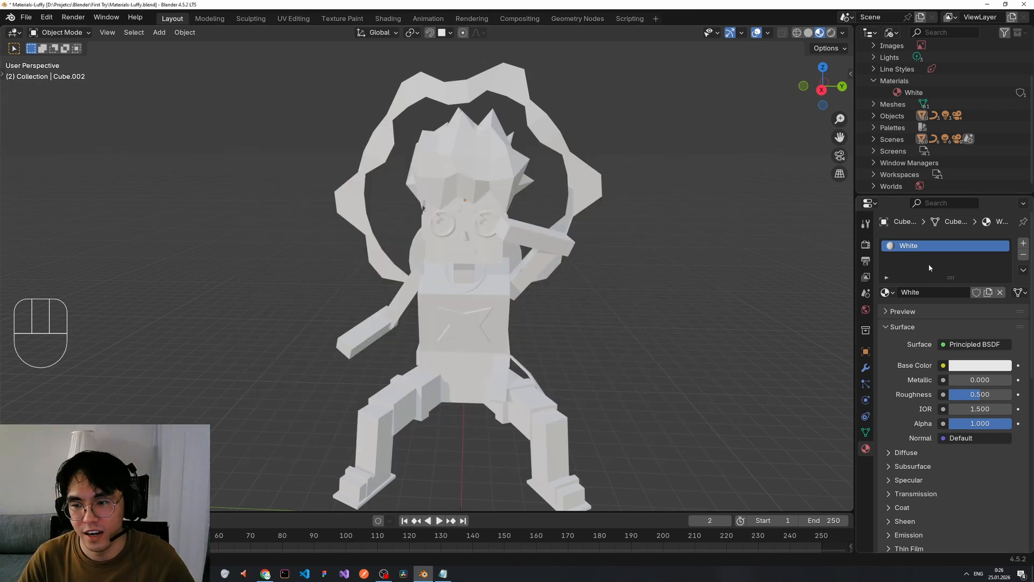
# - Select the head together with the neck, torso and all upper arm and forearm pieces
pyautogui.click(645, 251)
pyautogui.click(468, 249)
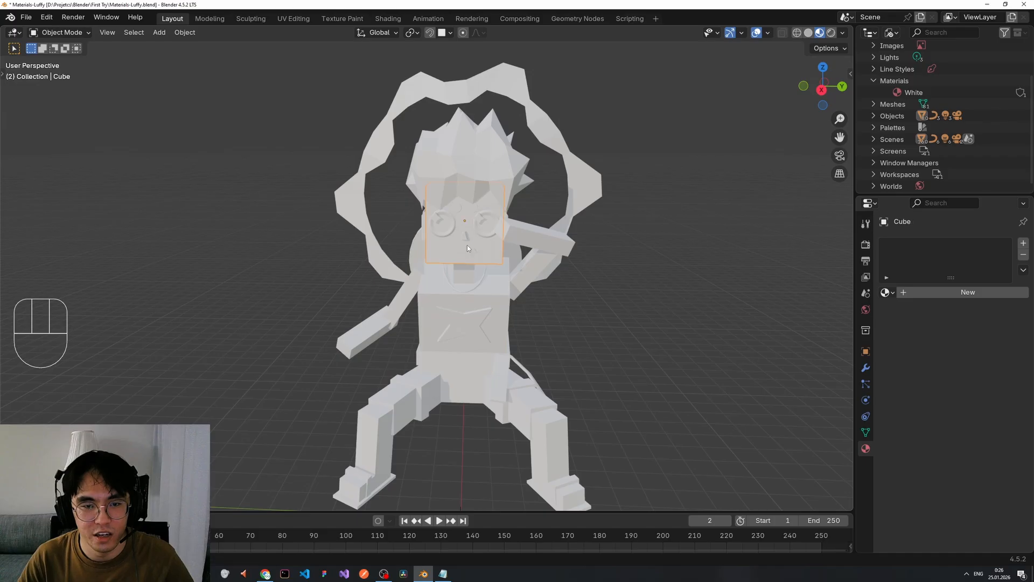
pyautogui.moveTo(467, 244); pyautogui.dragTo(365, 322, button='middle')
pyautogui.keyDown('shift'); pyautogui.click(380, 312); pyautogui.keyUp('shift')
pyautogui.keyDown('shift'); pyautogui.click(347, 350); pyautogui.keyUp('shift')
pyautogui.keyDown('shift'); pyautogui.click(486, 237); pyautogui.keyUp('shift')
pyautogui.moveTo(501, 262); pyautogui.dragTo(469, 277, button='middle')
pyautogui.keyDown('shift'); pyautogui.click(422, 320); pyautogui.keyUp('shift')
pyautogui.keyDown('shift'); pyautogui.click(464, 262); pyautogui.keyUp('shift')
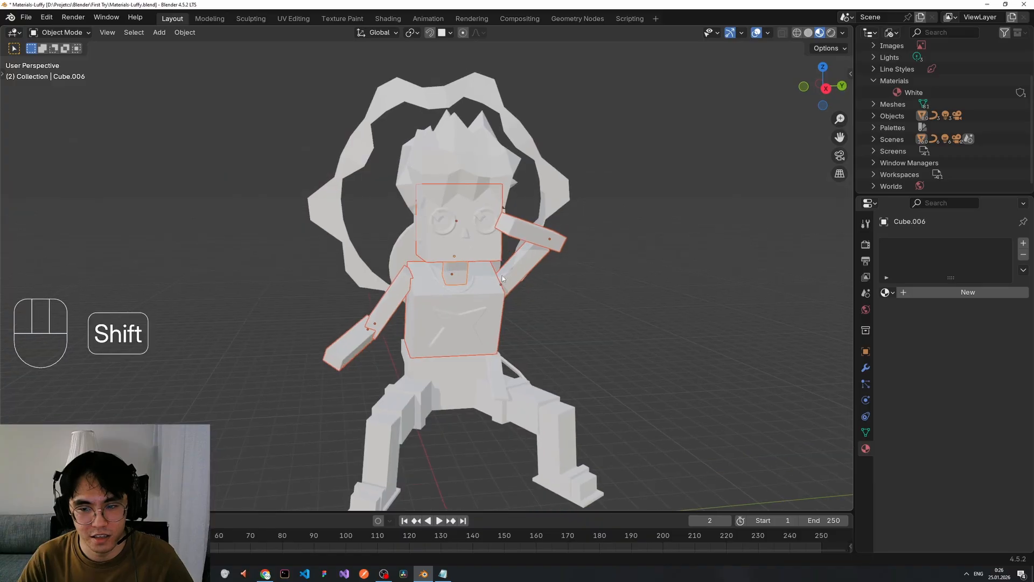
# - Create a new material on the active body part and set its base color to #E7BEA1FF
pyautogui.click(930, 292)
pyautogui.click(989, 366)
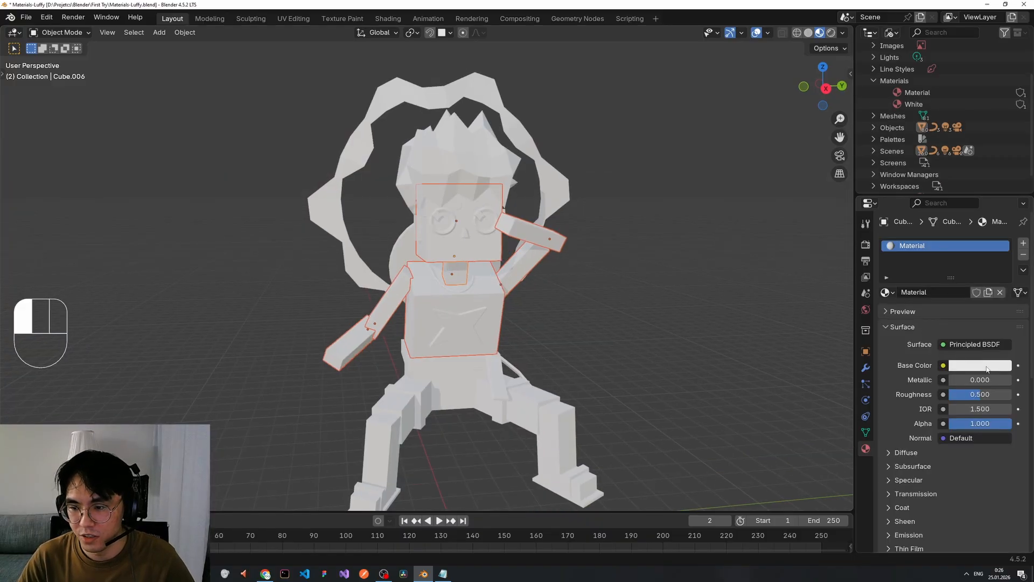
pyautogui.click(947, 348)
pyautogui.write('#F0C3AA')
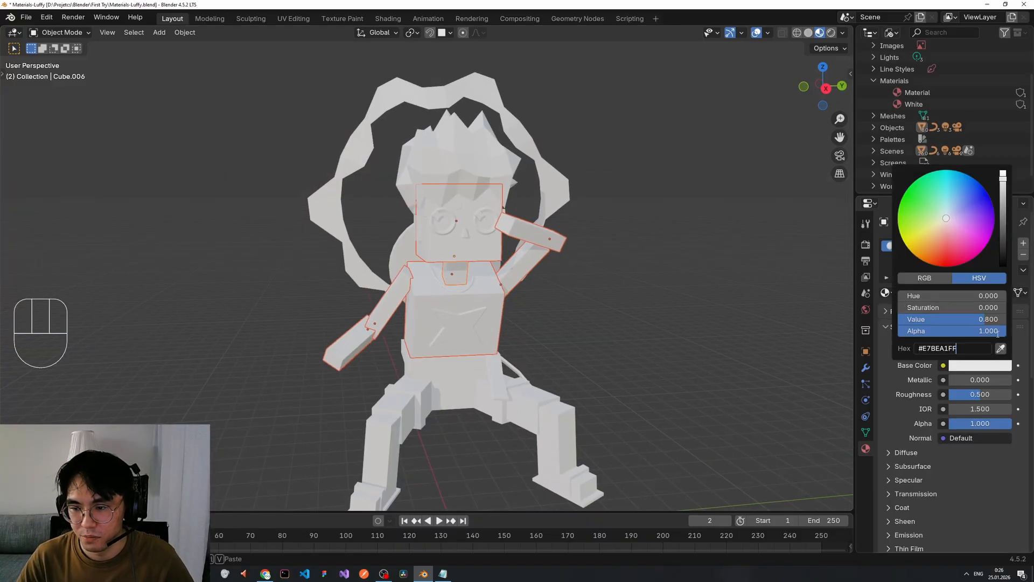
pyautogui.press('Return')
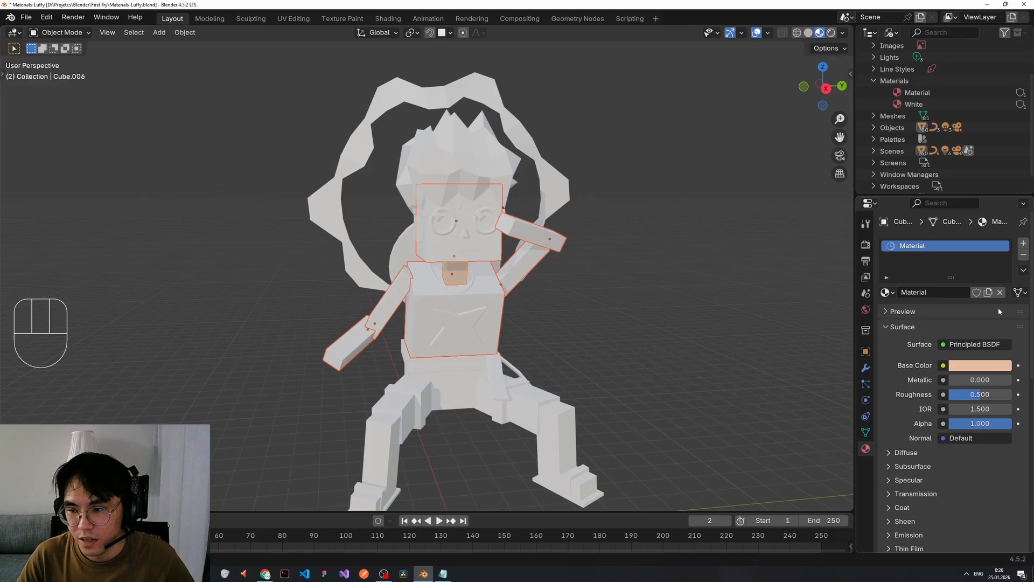
# - Copy the new material to all the selected body parts and rename it Skin
pyautogui.click(1023, 269)
pyautogui.click(964, 293)
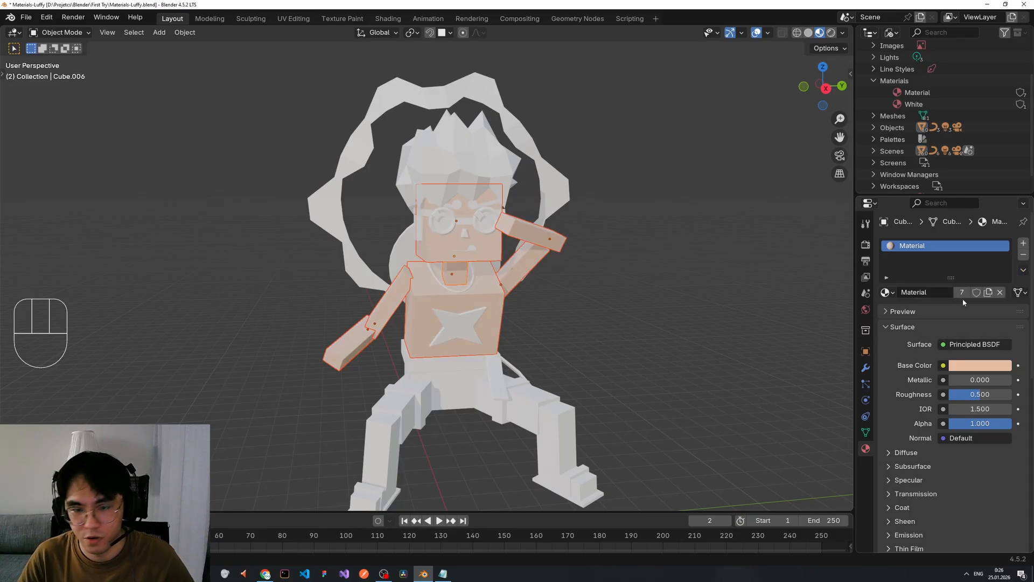
pyautogui.click(593, 300)
pyautogui.moveTo(593, 300); pyautogui.dragTo(619, 315, button='middle')
pyautogui.scroll(3, 586, 266)
pyautogui.moveTo(619, 315); pyautogui.dragTo(529, 275, button='middle')
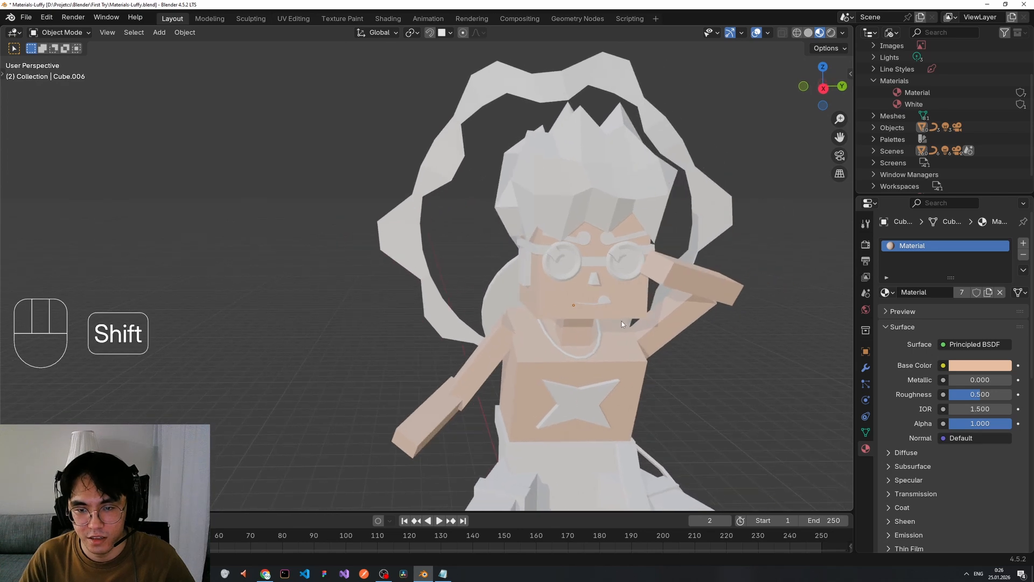
pyautogui.click(590, 354)
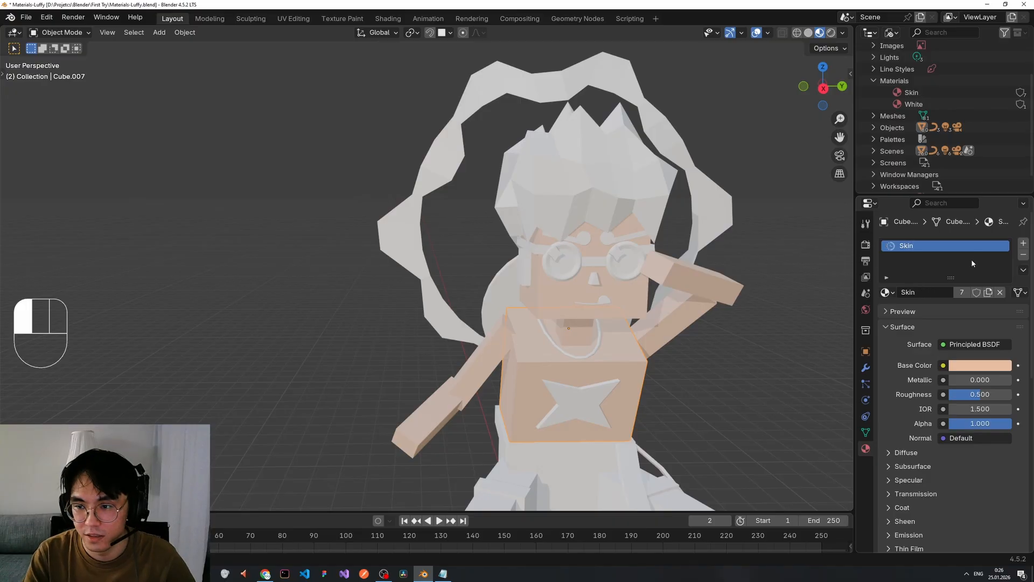
pyautogui.click(885, 292)
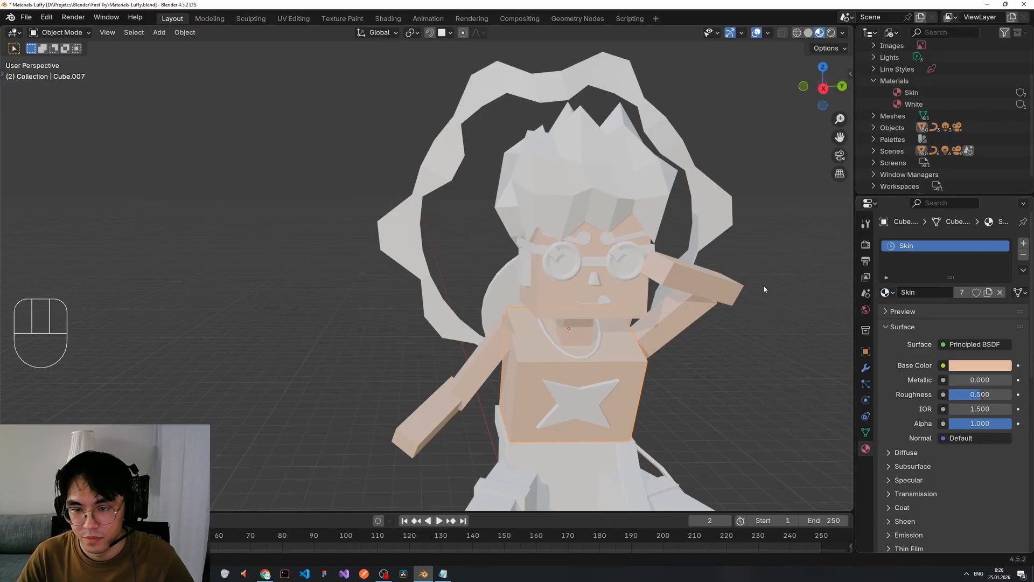
# - Assign the existing Skin material to the nose and the ears
pyautogui.click(526, 273)
pyautogui.keyDown('shift'); pyautogui.moveTo(631, 276); pyautogui.dragTo(536, 300, button='middle'); pyautogui.keyUp('shift')
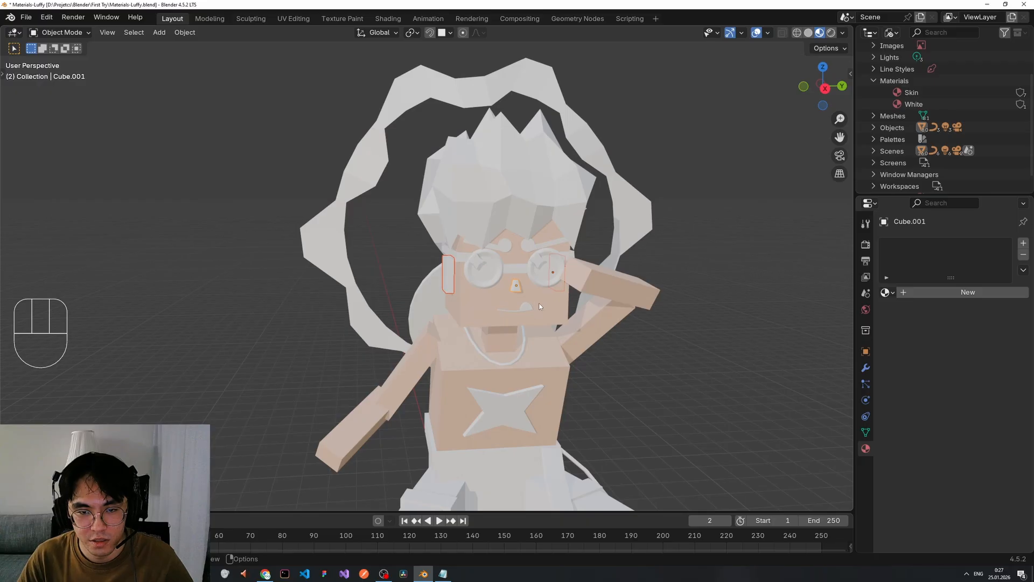
pyautogui.scroll(-3, 516, 351)
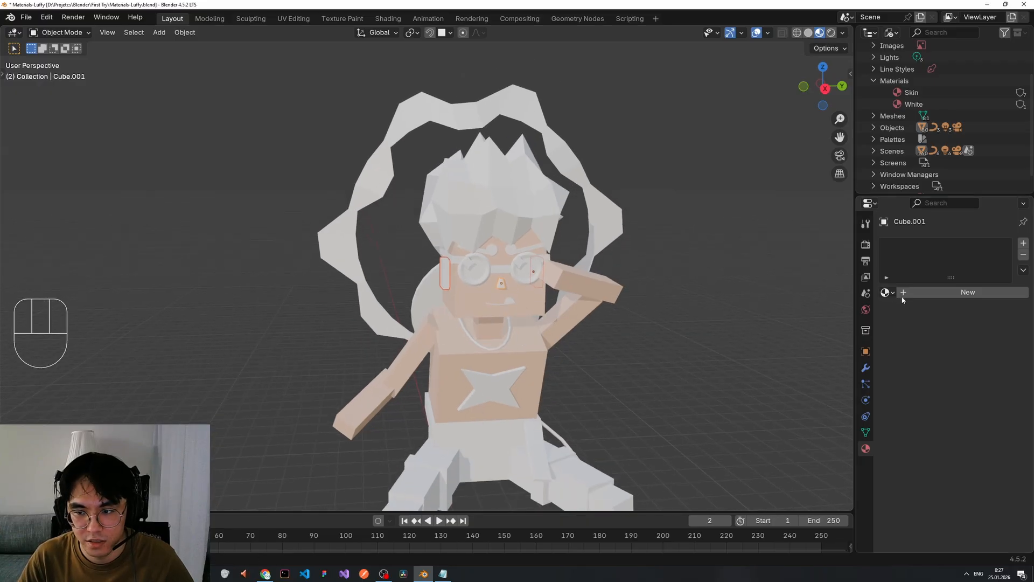
pyautogui.click(885, 293)
pyautogui.click(781, 309)
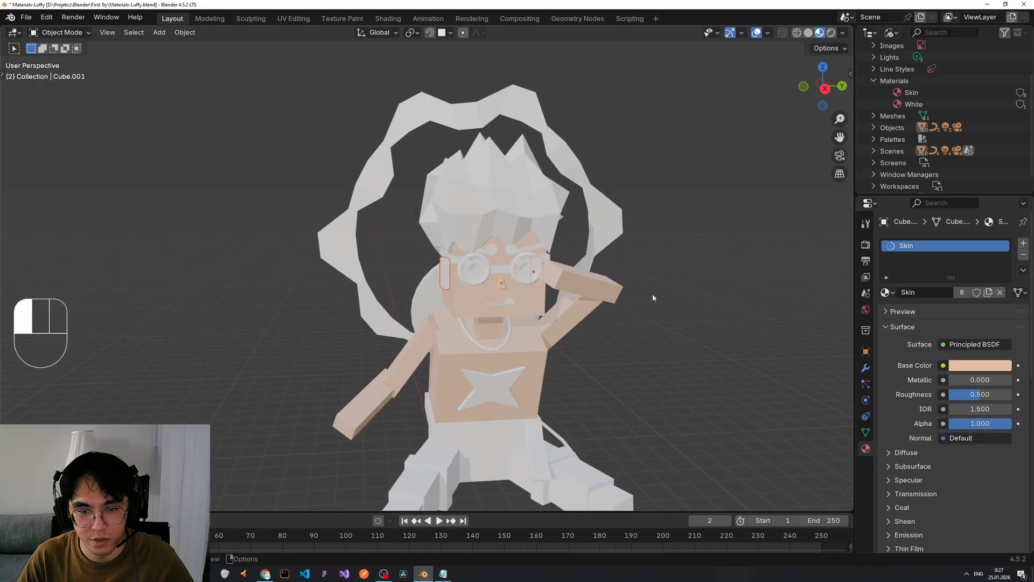
pyautogui.moveTo(499, 324); pyautogui.dragTo(474, 315, button='middle')
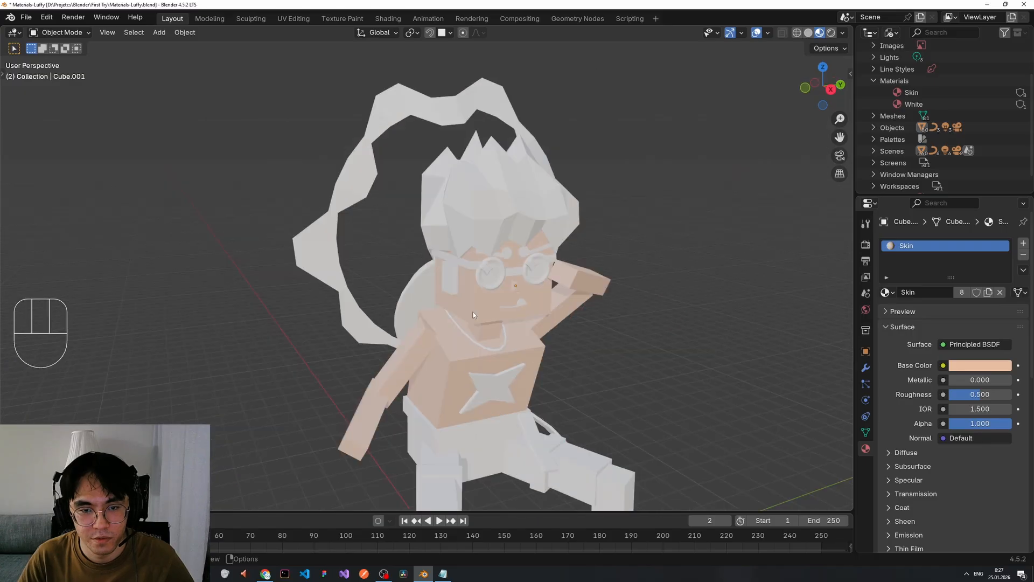
pyautogui.click(450, 277)
pyautogui.click(885, 293)
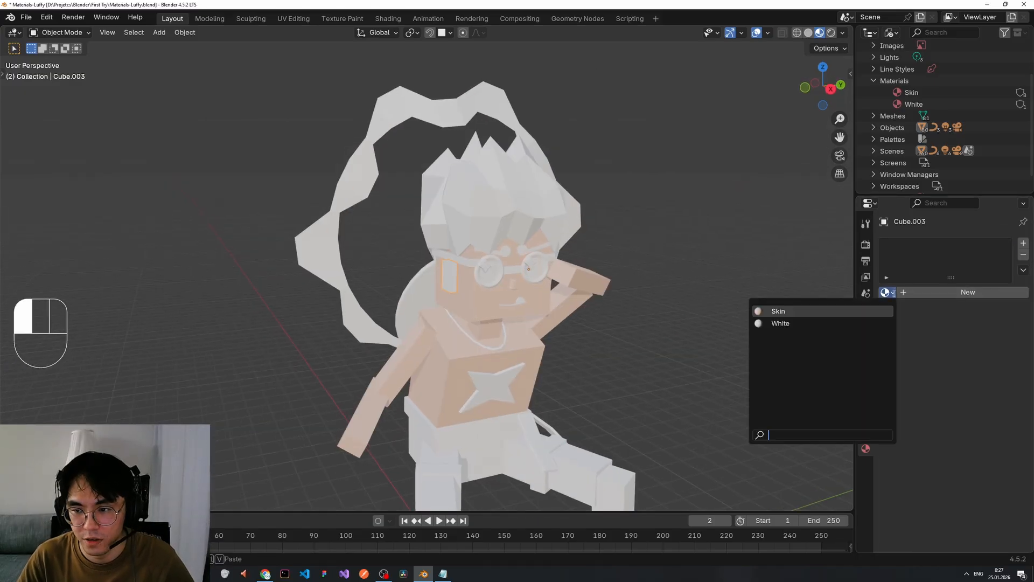
pyautogui.click(813, 311)
# - Select the character's legs
pyautogui.moveTo(680, 298); pyautogui.dragTo(588, 303, button='middle')
pyautogui.scroll(3, 636, 306)
pyautogui.scroll(4, 638, 306)
pyautogui.scroll(-3, 571, 322)
pyautogui.keyDown('shift'); pyautogui.moveTo(577, 383); pyautogui.dragTo(574, 285, button='middle'); pyautogui.keyUp('shift')
pyautogui.scroll(-2, 574, 318)
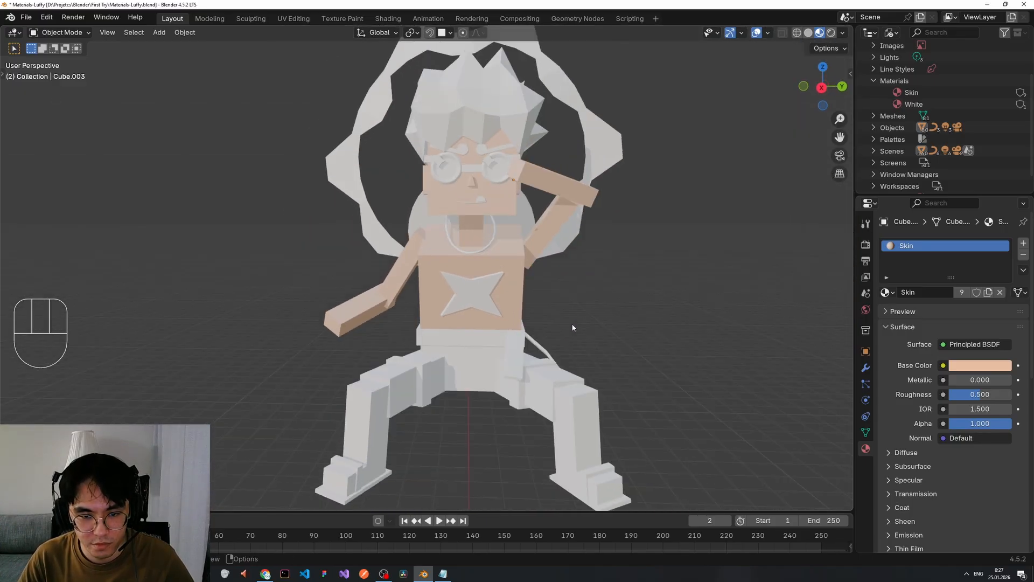
pyautogui.click(540, 386)
pyautogui.moveTo(539, 401); pyautogui.dragTo(507, 389, button='middle')
pyautogui.press('Tab')
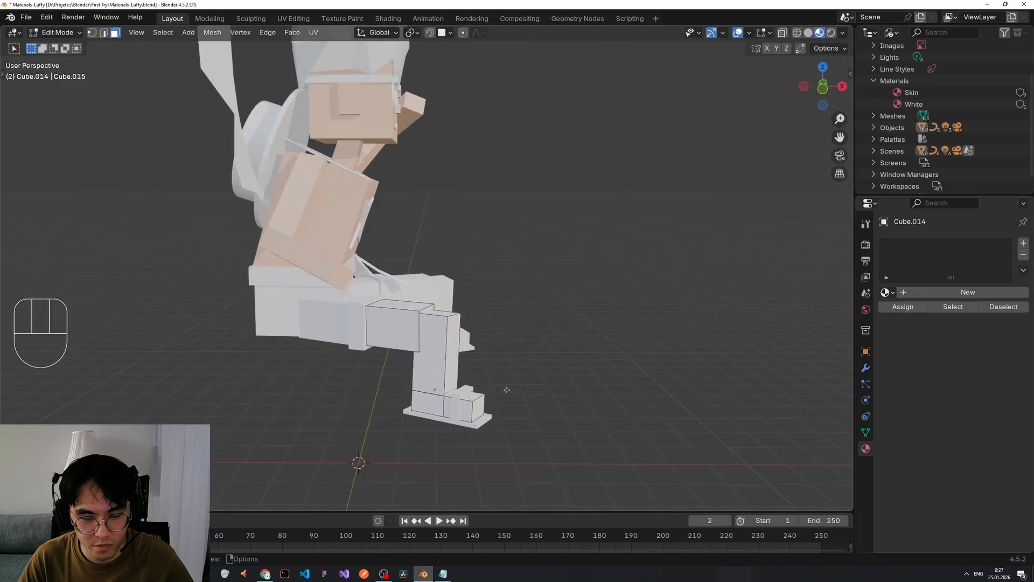
pyautogui.click(439, 328)
pyautogui.keyDown('shift'); pyautogui.click(449, 345); pyautogui.keyUp('shift')
pyautogui.moveTo(438, 328); pyautogui.dragTo(330, 339, button='middle')
pyautogui.hotkey('ctrl', 'z')
pyautogui.hotkey('ctrl', 'z')
pyautogui.moveTo(501, 347); pyautogui.dragTo(605, 356, button='middle')
pyautogui.press('Tab')
# - Assign the existing Skin material to the legs
pyautogui.click(887, 292)
pyautogui.click(861, 307)
# - Copy the tongue's hex value #E73B45FF from the Notepad notes and return to Blender
pyautogui.moveTo(673, 310); pyautogui.dragTo(581, 307, button='middle')
pyautogui.keyDown('shift'); pyautogui.moveTo(582, 307); pyautogui.dragTo(514, 268, button='middle'); pyautogui.keyUp('shift')
pyautogui.scroll(-1, 514, 268)
pyautogui.hotkey('alt', 'Tab')
pyautogui.moveTo(297, 326); pyautogui.dragTo(287, 326)
pyautogui.hotkey('ctrl', 'c')
pyautogui.hotkey('alt', 'Tab')
pyautogui.keyDown('shift'); pyautogui.moveTo(466, 135); pyautogui.dragTo(476, 268, button='middle'); pyautogui.keyUp('shift')
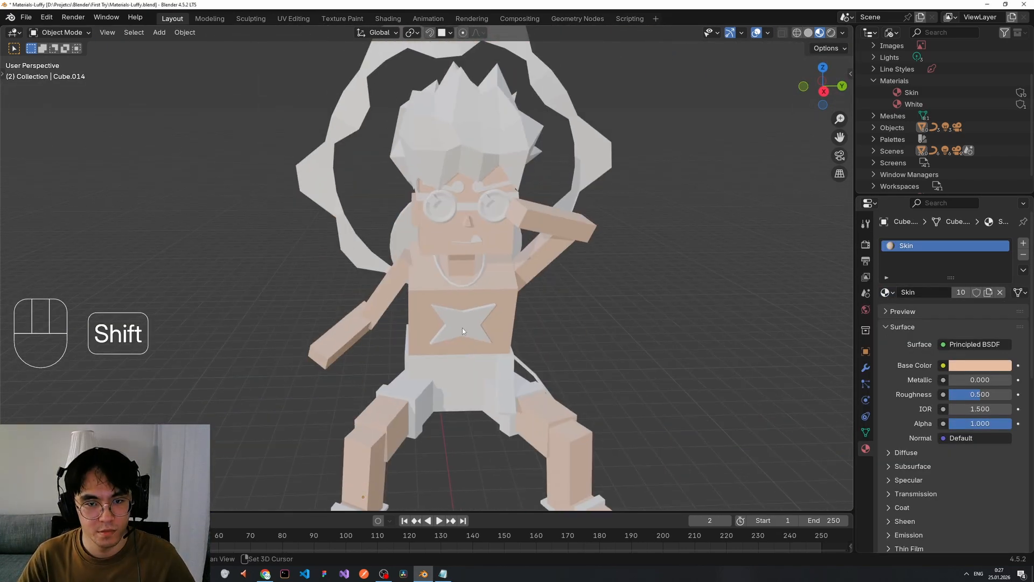
# - Give the tongue a new material with base color #E73B45FF
pyautogui.click(476, 239)
pyautogui.click(967, 292)
pyautogui.click(963, 365)
pyautogui.click(958, 348)
pyautogui.hotkey('ctrl', 'v')
pyautogui.press('Return')
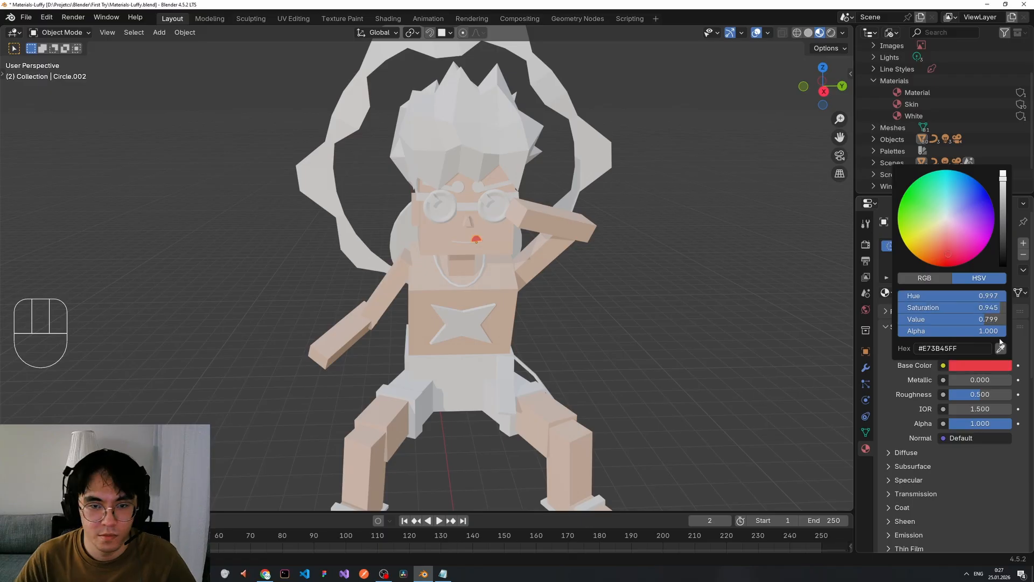
# - Copy the mouth's hex value from the Notepad notes and give the mouth line a new material with base color #000000FF
pyautogui.hotkey('alt', 'Tab')
pyautogui.hotkey('ctrl', 'c')
pyautogui.hotkey('alt', 'Tab')
pyautogui.click(466, 242)
pyautogui.click(967, 292)
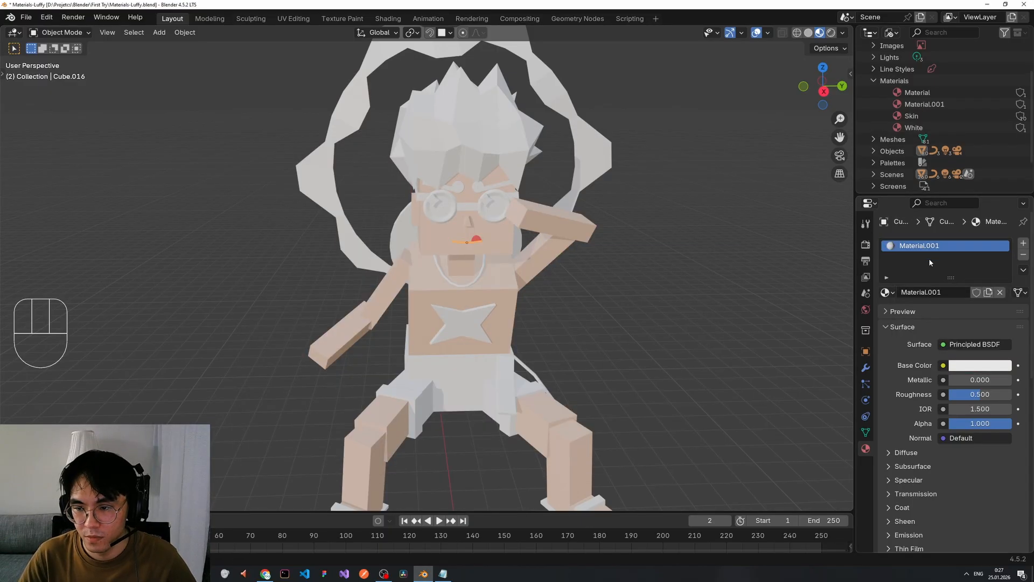
pyautogui.click(963, 365)
pyautogui.click(949, 348)
pyautogui.hotkey('ctrl', 'v')
pyautogui.press('Return')
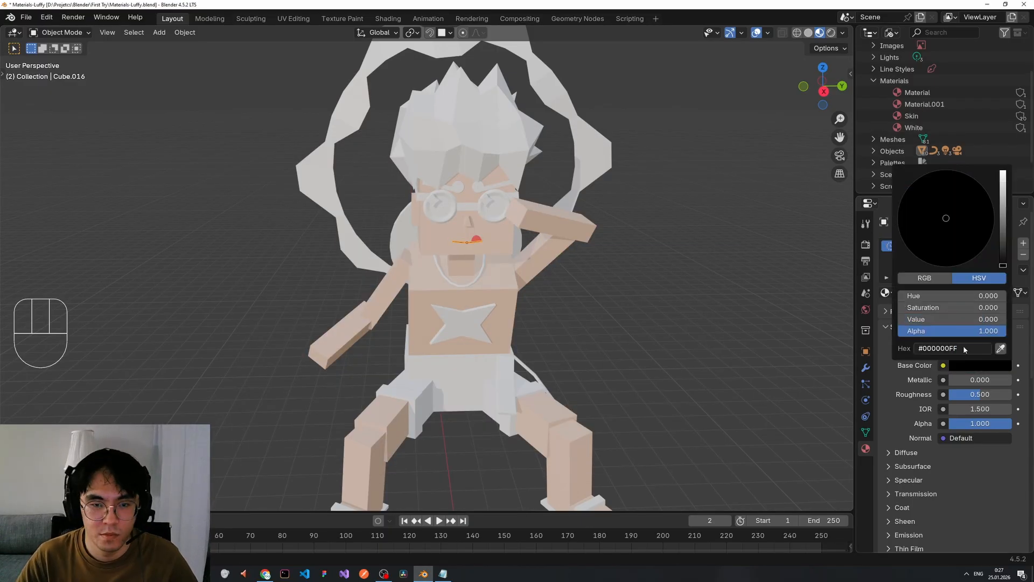
# - Rename the mouth line's material Mouth and the tongue's material Tongue
pyautogui.doubleClick(924, 246)
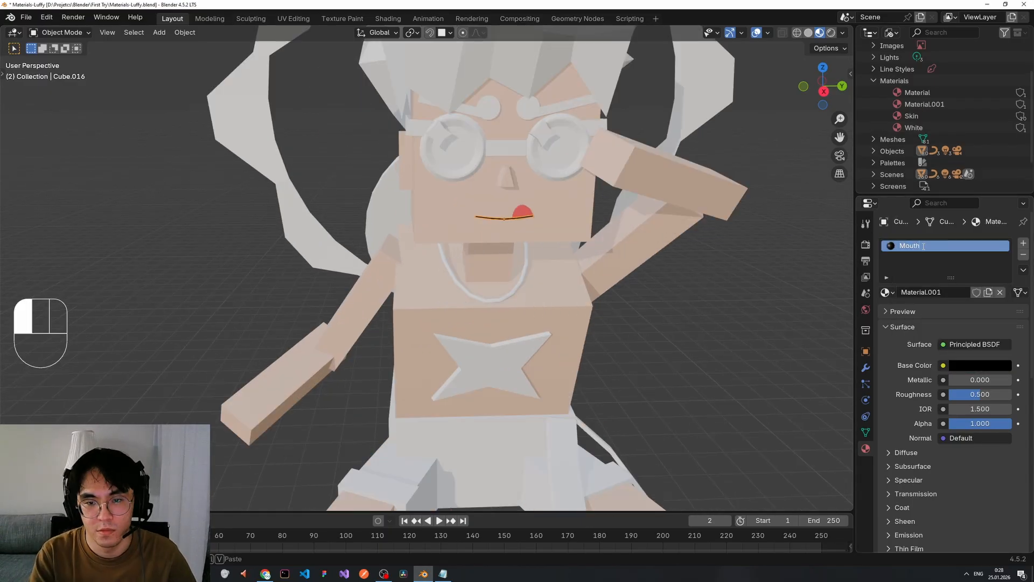
pyautogui.write('Mouth')
pyautogui.press('Return')
pyautogui.click(522, 215)
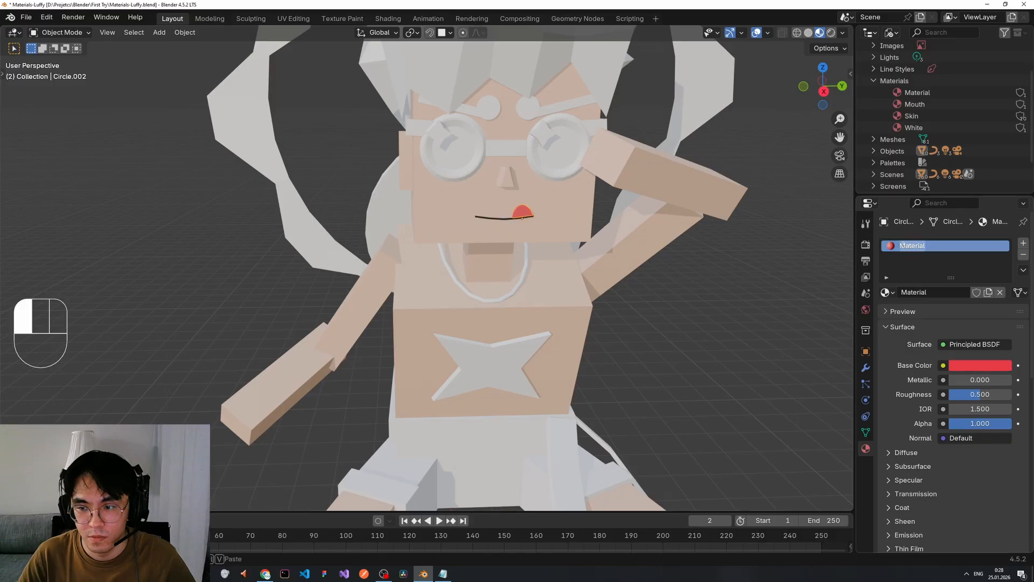
pyautogui.write('e')
pyautogui.press('Return')
# - Copy the scar's hex value #E78A6CFF from the Notepad notes and return to Blender
pyautogui.scroll(-3, 584, 299)
pyautogui.hotkey('alt', 'Tab')
pyautogui.moveTo(323, 365); pyautogui.dragTo(278, 364)
pyautogui.hotkey('alt', 'Tab')
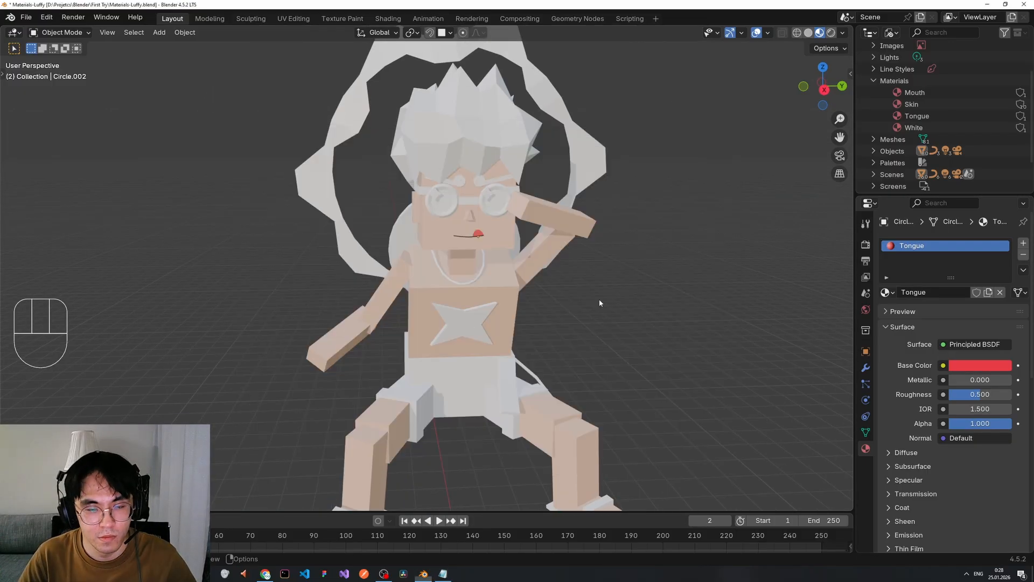
# - Give the chest scar a new material with base color #E78A6CFF and rename it Scar
pyautogui.click(464, 323)
pyautogui.click(944, 295)
pyautogui.click(954, 365)
pyautogui.press('Return')
pyautogui.press('Escape')
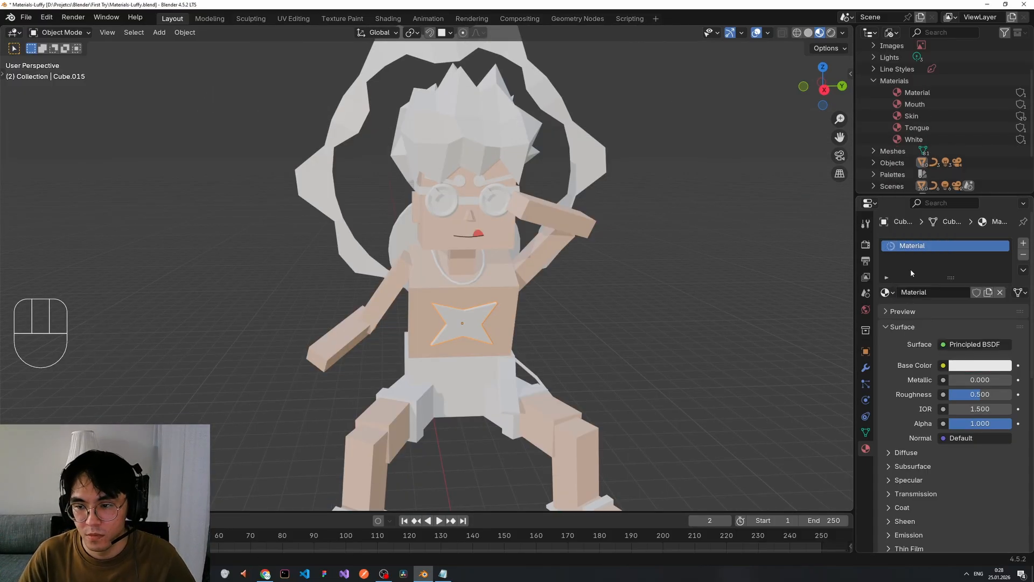
pyautogui.click(960, 365)
pyautogui.click(952, 348)
pyautogui.hotkey('ctrl', 'v')
pyautogui.press('Return')
pyautogui.press('Return')
pyautogui.doubleClick(941, 246)
pyautogui.write('Sca')
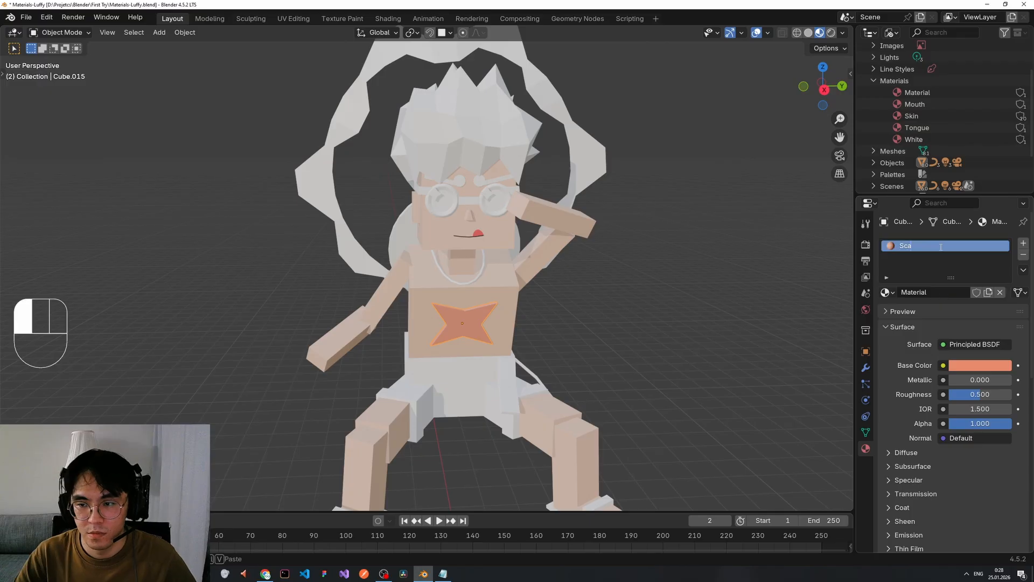
# - Copy the belt's hex value from the Notepad notes and give the belt a new material named Belt with base color #B856E7FF
pyautogui.hotkey('alt', 'Tab')
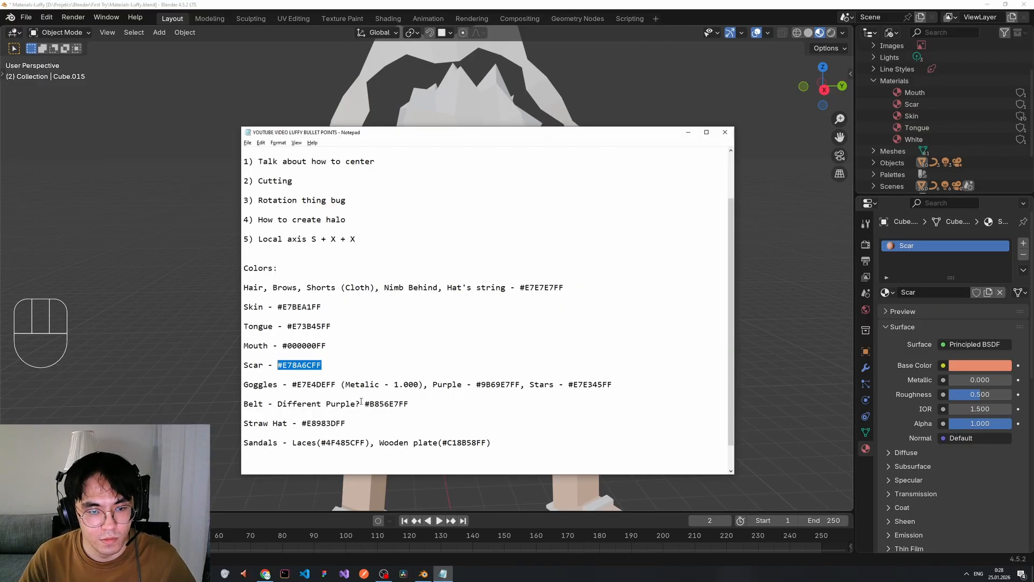
pyautogui.hotkey('alt', 'Tab')
pyautogui.click(510, 369)
pyautogui.click(895, 294)
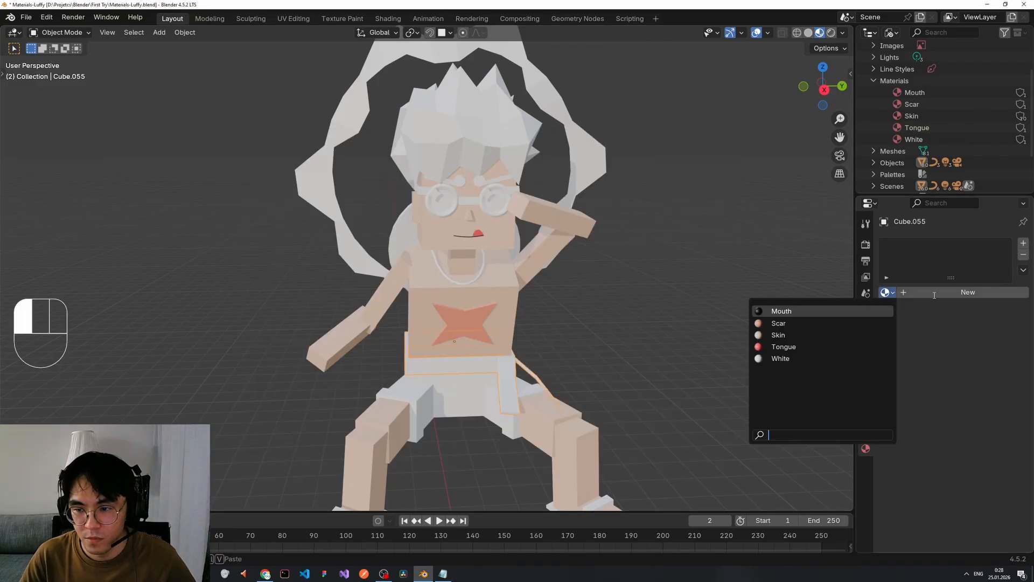
pyautogui.click(936, 294)
pyautogui.click(957, 365)
pyautogui.hotkey('ctrl', 'v')
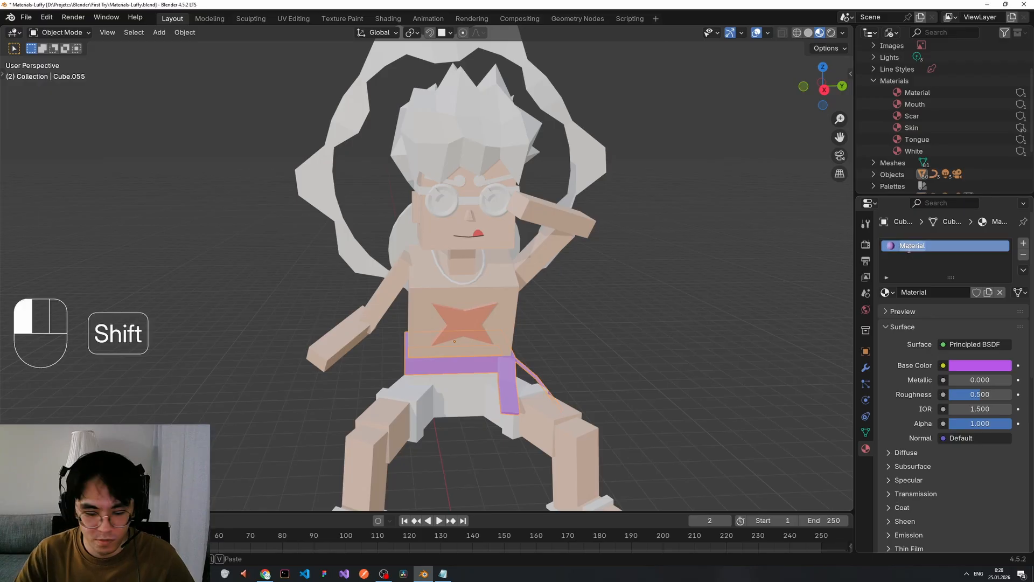
# - Copy the straw hat's hex value #E8983DFF from the Notepad notes and return to Blender
pyautogui.hotkey('alt', 'Tab')
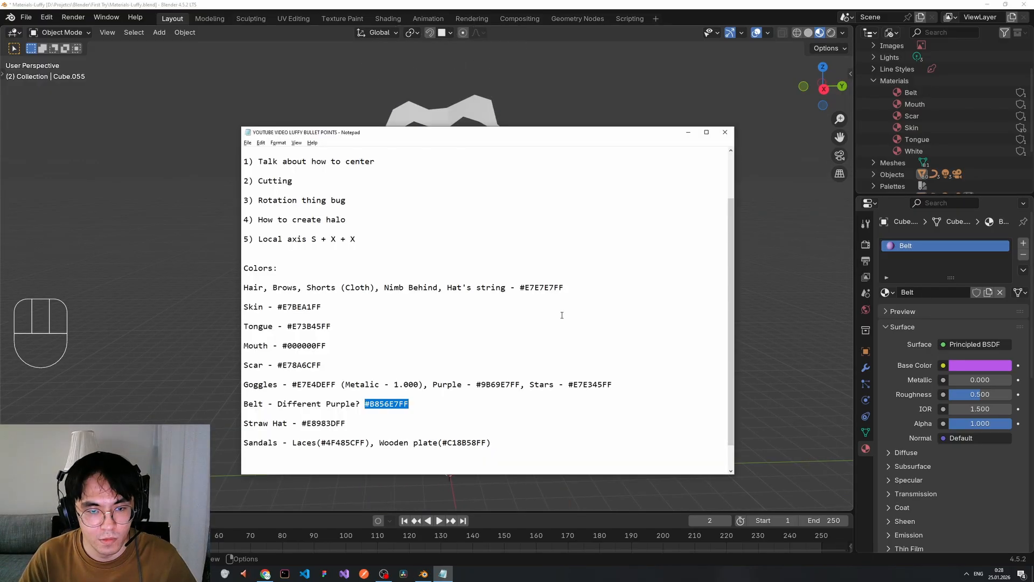
pyautogui.doubleClick(303, 422)
pyautogui.hotkey('alt', 'Tab')
# - Add a new material to the hat on the character's back and rename it Straw Hat
pyautogui.moveTo(307, 348); pyautogui.dragTo(409, 350, button='middle')
pyautogui.scroll(3, 410, 350)
pyautogui.moveTo(485, 323); pyautogui.dragTo(501, 286, button='middle')
pyautogui.scroll(-2, 501, 285)
pyautogui.click(335, 228)
pyautogui.click(967, 292)
pyautogui.click(965, 366)
pyautogui.click(939, 348)
pyautogui.hotkey('ctrl', 'v')
pyautogui.press('Return')
pyautogui.press('Escape')
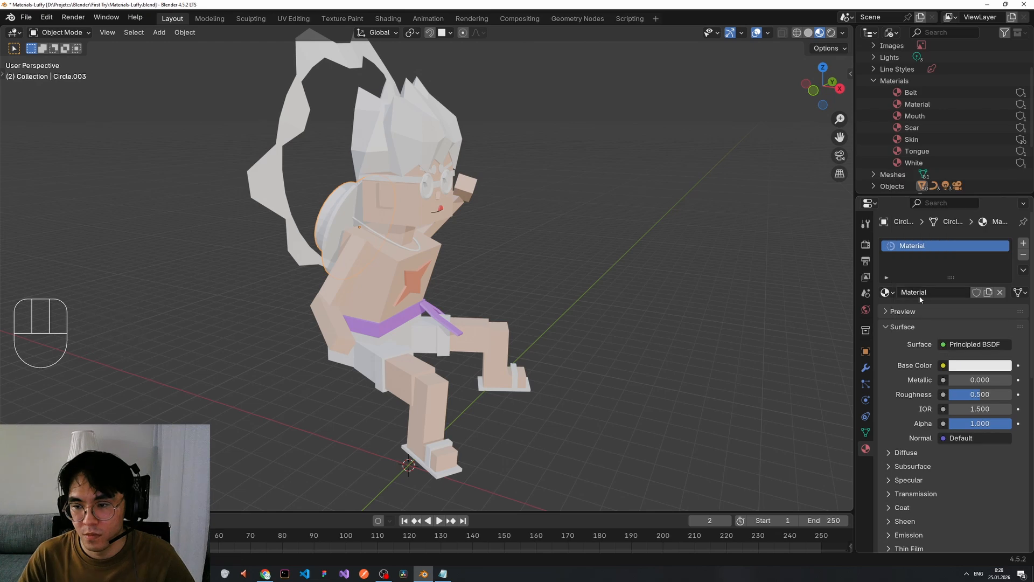
pyautogui.doubleClick(918, 245)
pyautogui.write('Straw Hat')
pyautogui.press('Return')
# - Set the Straw Hat material's base color to #E8983DFF
pyautogui.click(980, 365)
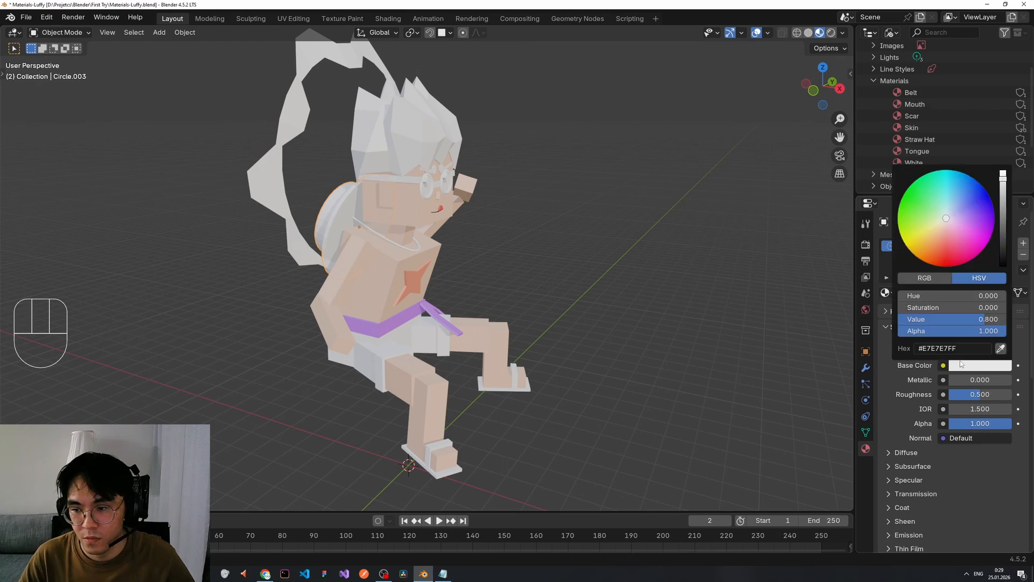
pyautogui.click(939, 348)
pyautogui.hotkey('ctrl', 'v')
pyautogui.press('Return')
pyautogui.moveTo(612, 307); pyautogui.dragTo(566, 325, button='middle')
# - Copy the laces' hex value #4F485CFF from the Notepad notes and add a new material to the sandal laces in Blender
pyautogui.hotkey('alt', 'Tab')
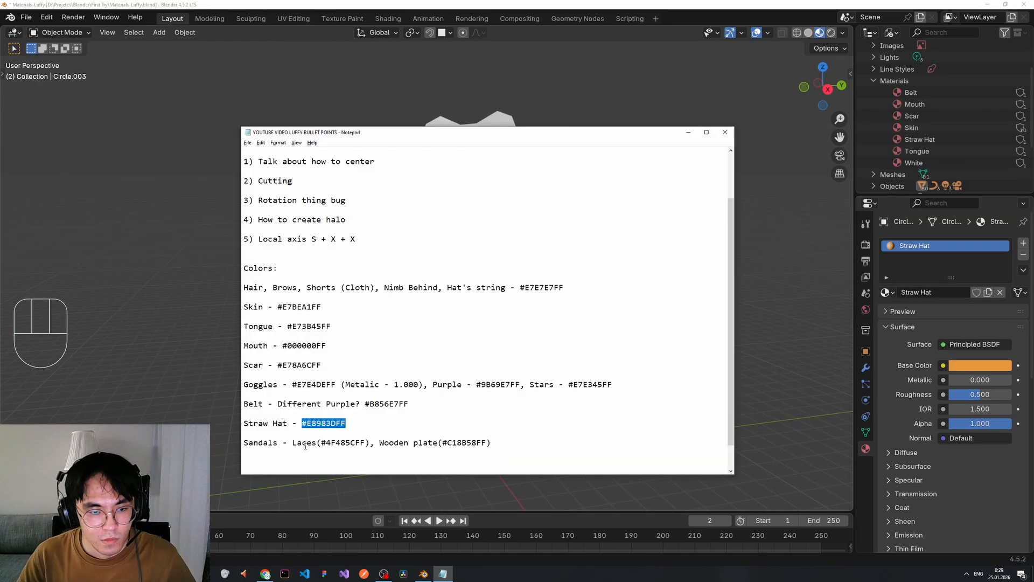
pyautogui.hotkey('alt', 'Tab')
pyautogui.moveTo(420, 417); pyautogui.dragTo(421, 430, button='middle')
pyautogui.click(442, 422)
pyautogui.click(966, 292)
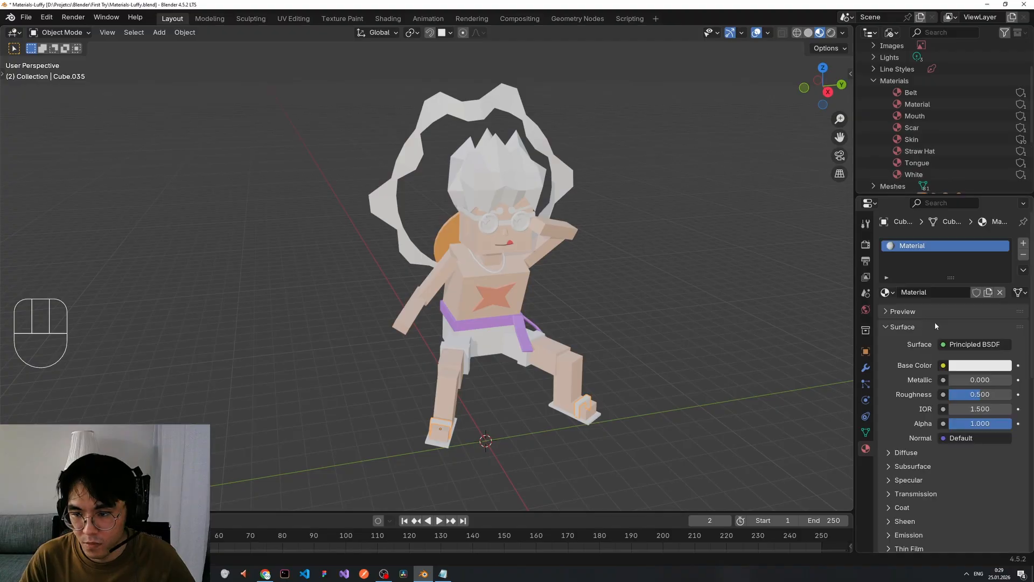
# - Set the sandal laces' material base color to #4F485CFF and rename the material Laces
pyautogui.click(973, 369)
pyautogui.click(951, 348)
pyautogui.hotkey('ctrl', 'v')
pyautogui.press('Return')
pyautogui.press('Escape')
pyautogui.click(962, 365)
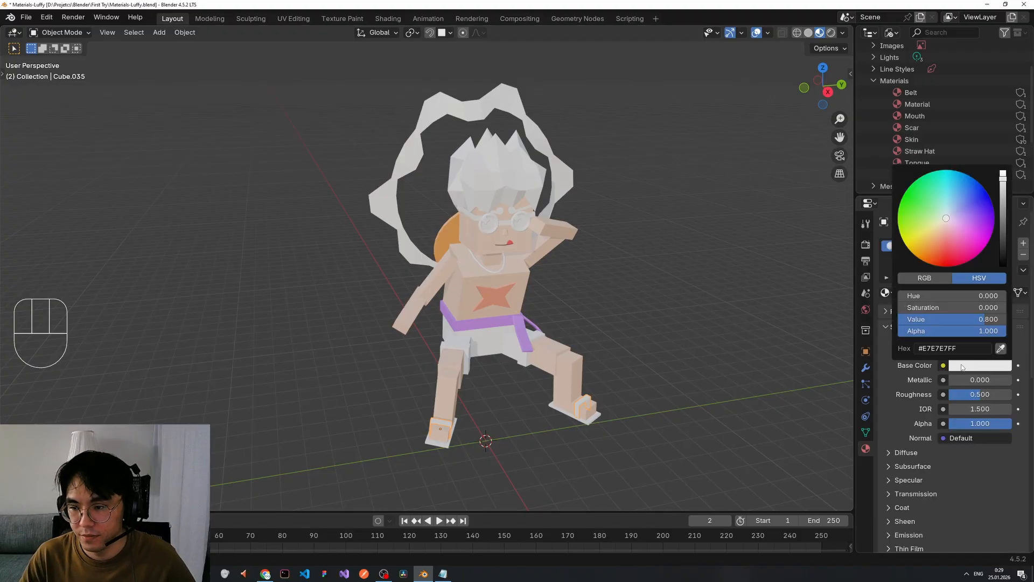
pyautogui.click(956, 349)
pyautogui.hotkey('ctrl', 'v')
pyautogui.press('Return')
pyautogui.doubleClick(940, 249)
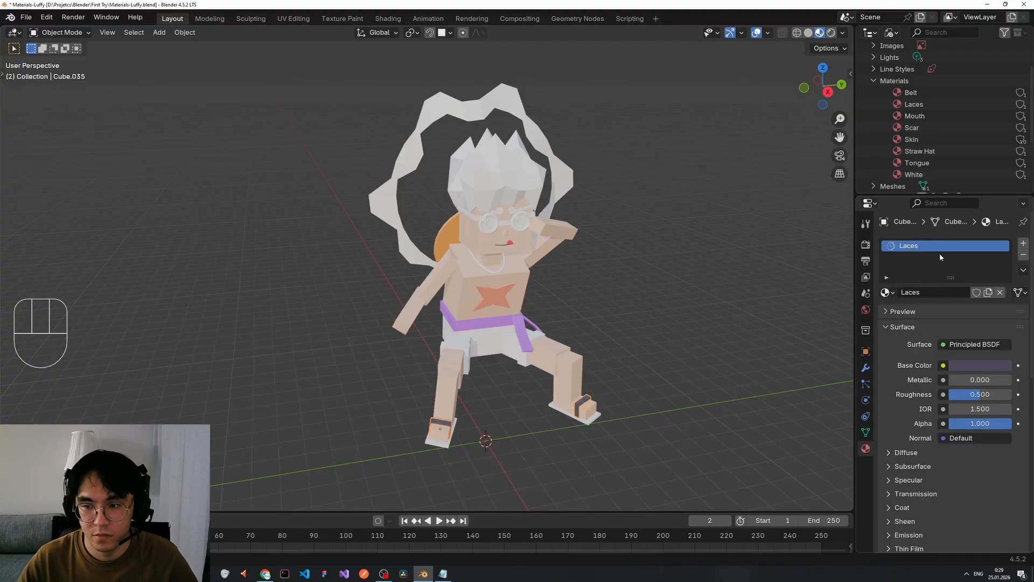
# - Copy the wooden plate's hex value #C18B58FF from the Notepad notes and return to Blender
pyautogui.hotkey('alt', 'Tab')
pyautogui.moveTo(485, 441); pyautogui.dragTo(442, 442)
pyautogui.hotkey('ctrl', 'c')
pyautogui.hotkey('alt', 'Tab')
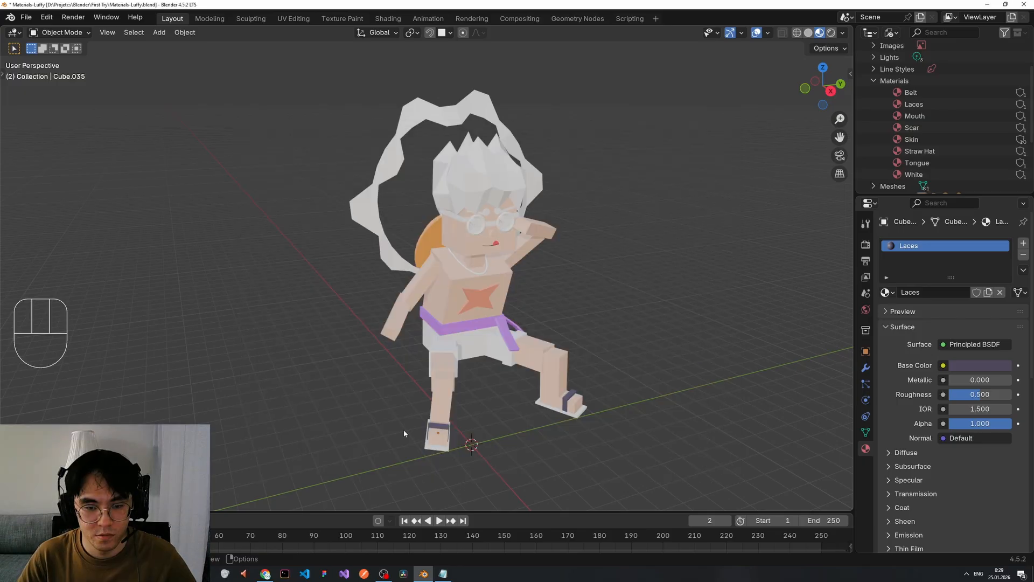
# - Give the sandals' wooden plates a new material named Sandals with base color #C18B58FF
pyautogui.click(434, 447)
pyautogui.moveTo(607, 419); pyautogui.dragTo(641, 417, button='middle')
pyautogui.click(914, 294)
pyautogui.click(964, 365)
pyautogui.hotkey('ctrl', 'v')
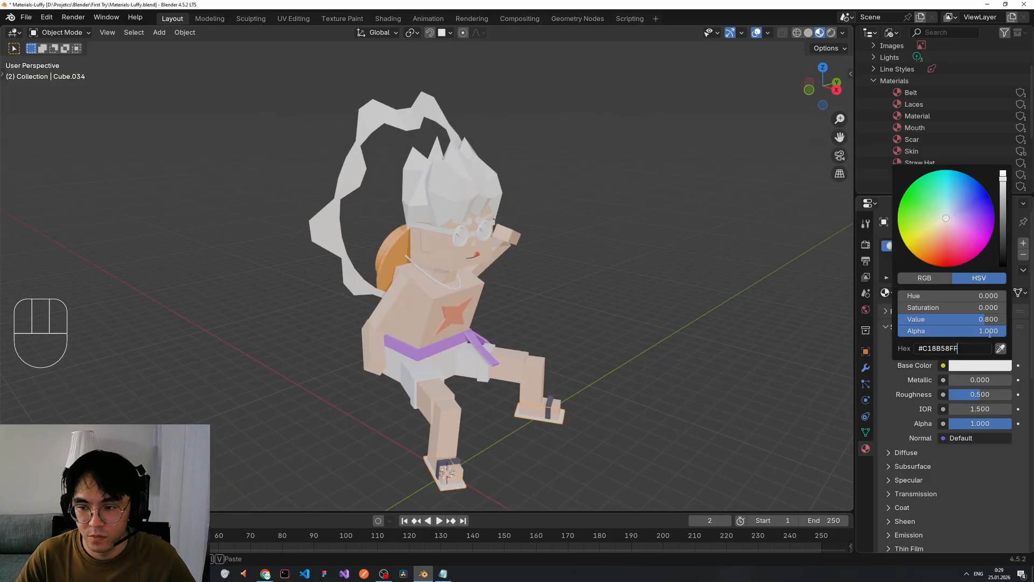
pyautogui.doubleClick(945, 248)
# - Copy the stars' hex value #E7E345FF from the Notepad notes and select both stars on the goggles in Blender
pyautogui.moveTo(609, 327); pyautogui.dragTo(566, 323, button='middle')
pyautogui.scroll(2, 555, 314)
pyautogui.scroll(4, 541, 222)
pyautogui.keyDown('shift'); pyautogui.moveTo(542, 221); pyautogui.dragTo(538, 264, button='middle'); pyautogui.keyUp('shift')
pyautogui.scroll(2, 538, 264)
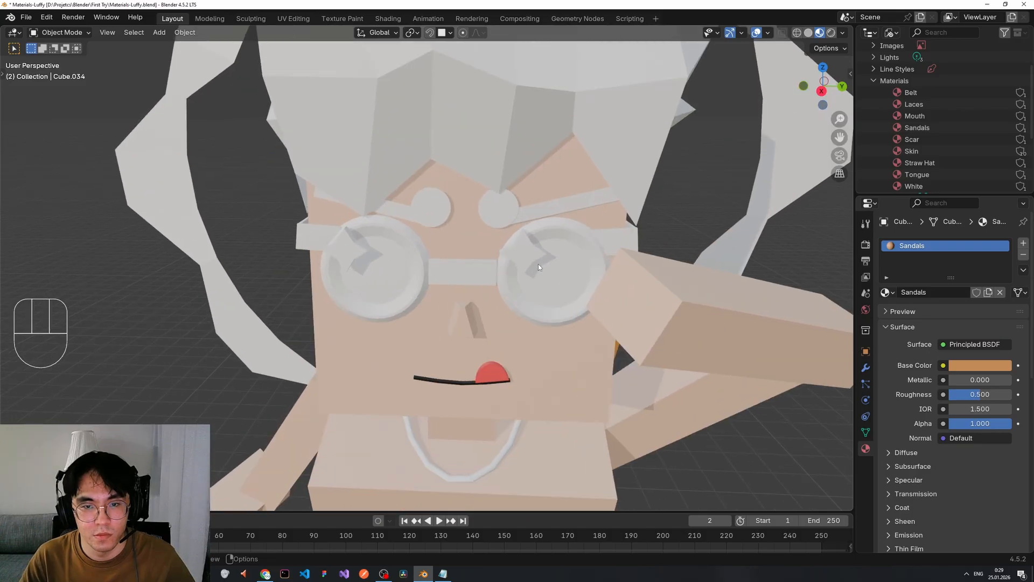
pyautogui.scroll(-1, 539, 264)
pyautogui.click(542, 266)
pyautogui.hotkey('alt', 'Tab')
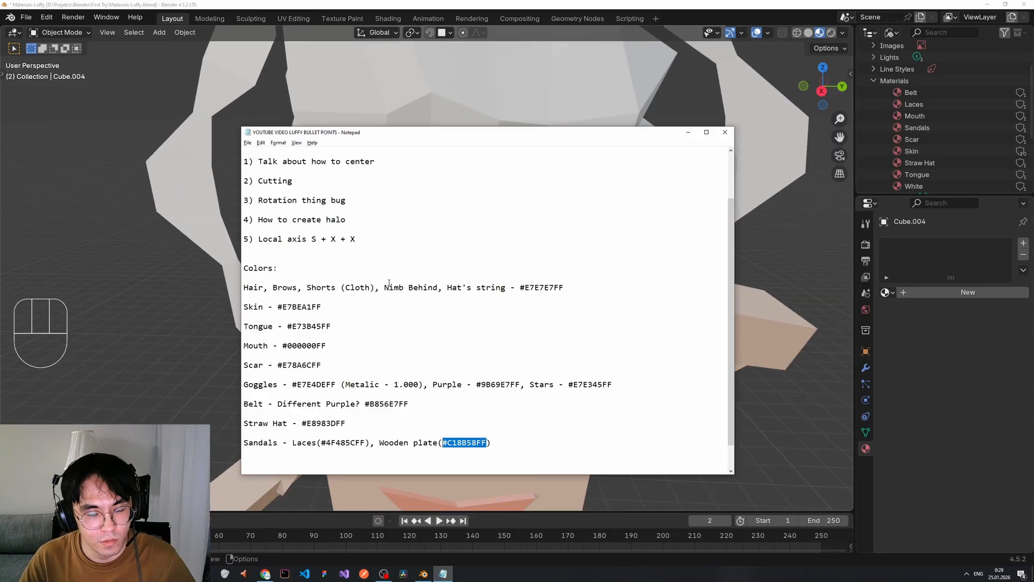
pyautogui.doubleClick(570, 384)
pyautogui.hotkey('alt', 'Tab')
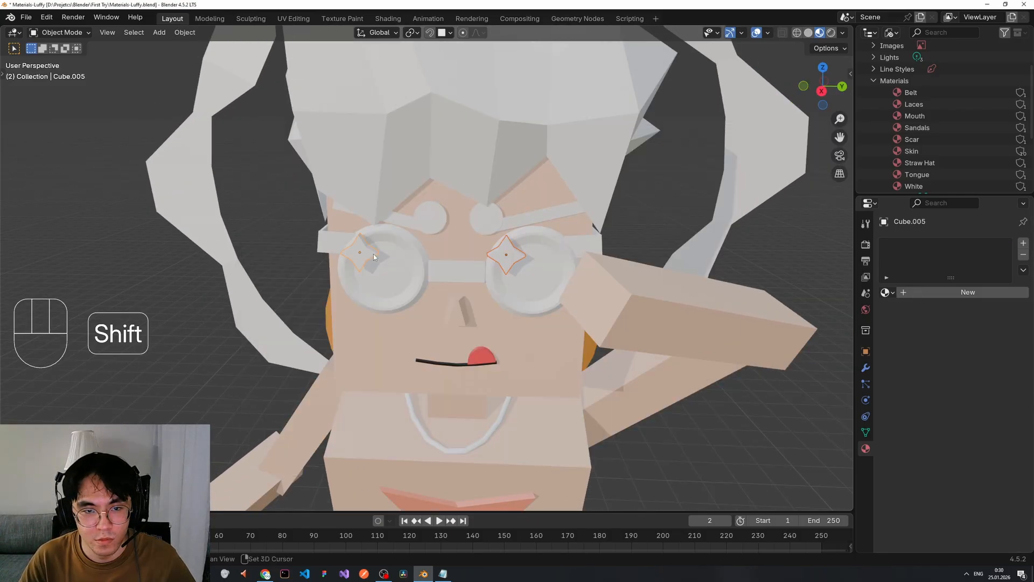
# - Create a material named Star with base color #E7E345FF and copy it to both selected stars
pyautogui.click(968, 292)
pyautogui.click(979, 365)
pyautogui.press('Return')
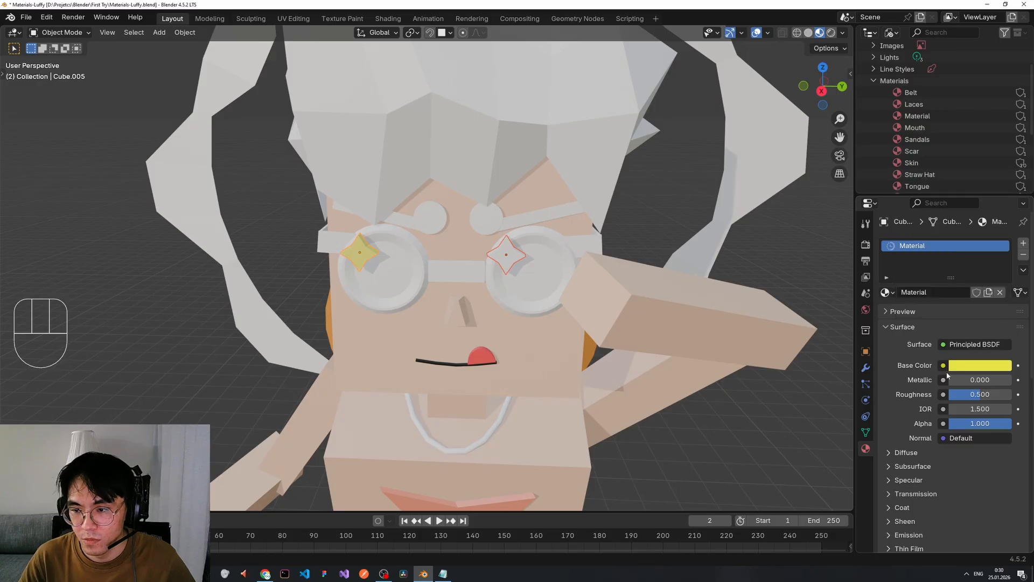
pyautogui.click(1023, 270)
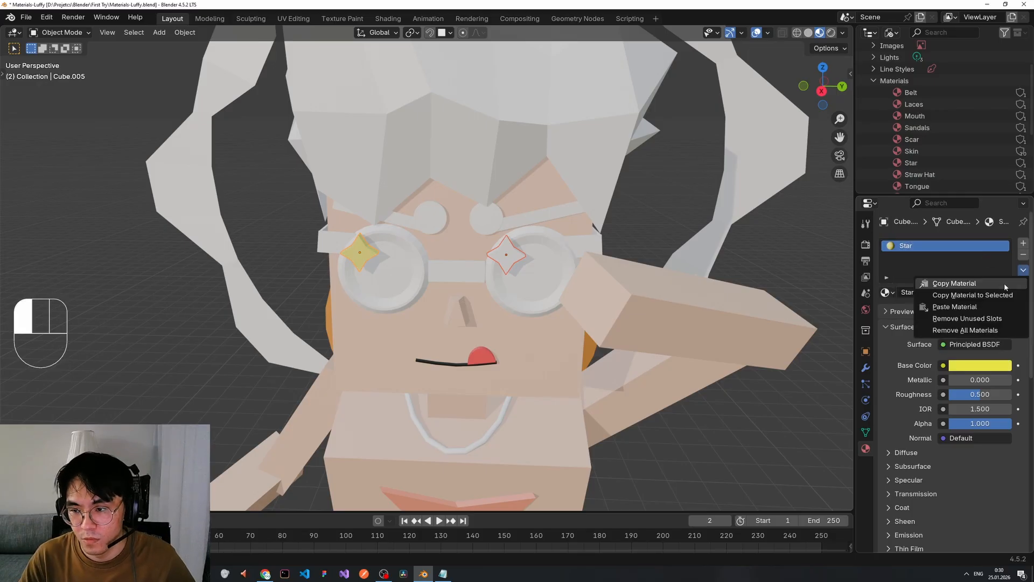
pyautogui.click(964, 293)
# - Select the round goggle lenses and copy the goggles' hex value #E7E4DEFF from the Notepad notes
pyautogui.scroll(4, 454, 270)
pyautogui.click(475, 280)
pyautogui.hotkey('alt', 'Tab')
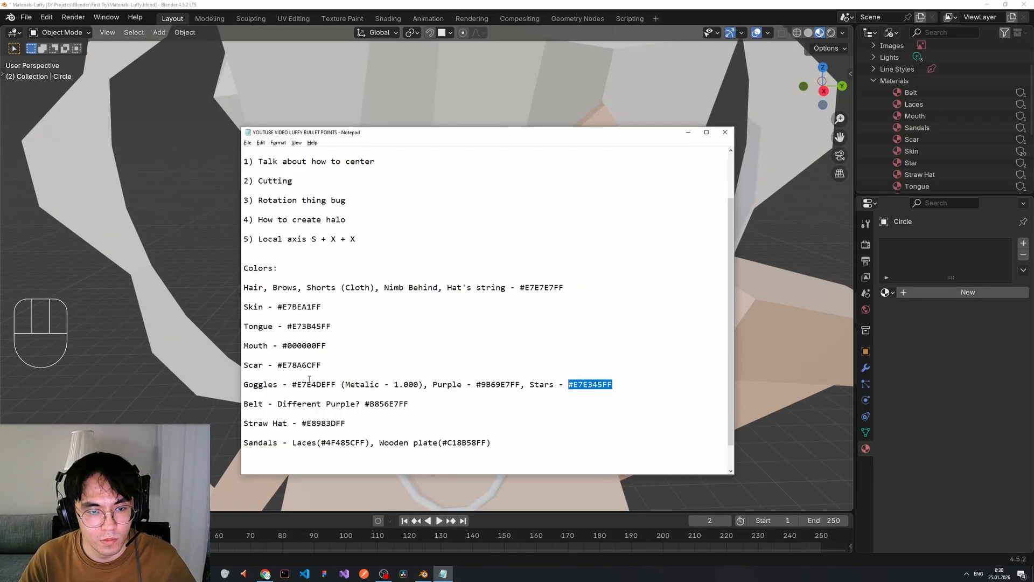
pyautogui.hotkey('alt', 'Tab')
pyautogui.scroll(-2, 416, 325)
pyautogui.moveTo(412, 327); pyautogui.dragTo(434, 334, button='middle')
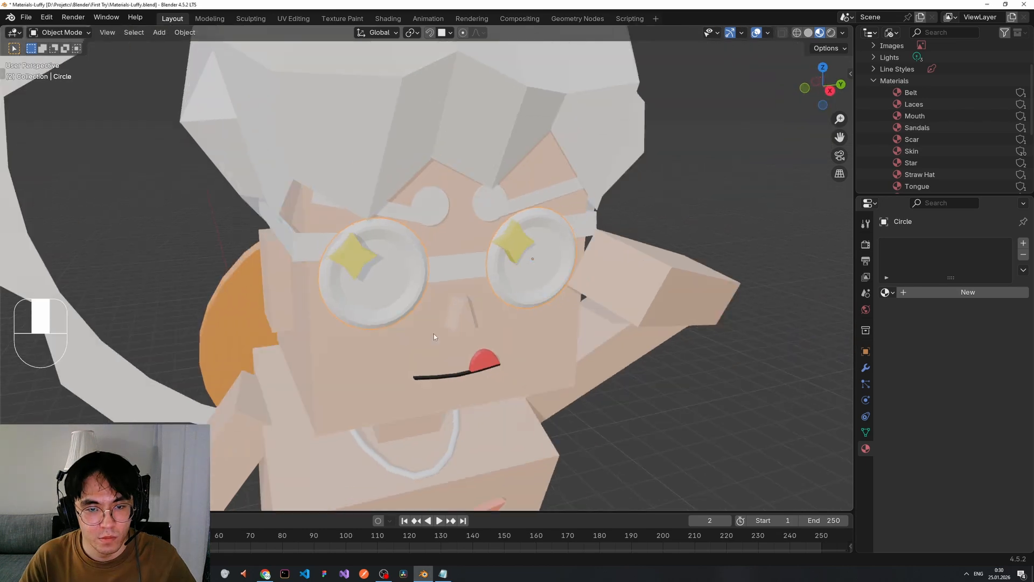
# - Add the goggles' bridge and side straps to the selection
pyautogui.keyDown('shift'); pyautogui.click(457, 265); pyautogui.keyUp('shift')
pyautogui.keyDown('shift'); pyautogui.click(303, 241); pyautogui.keyUp('shift')
pyautogui.moveTo(303, 240); pyautogui.dragTo(402, 262, button='middle')
pyautogui.keyDown('shift'); pyautogui.click(453, 259); pyautogui.keyUp('shift')
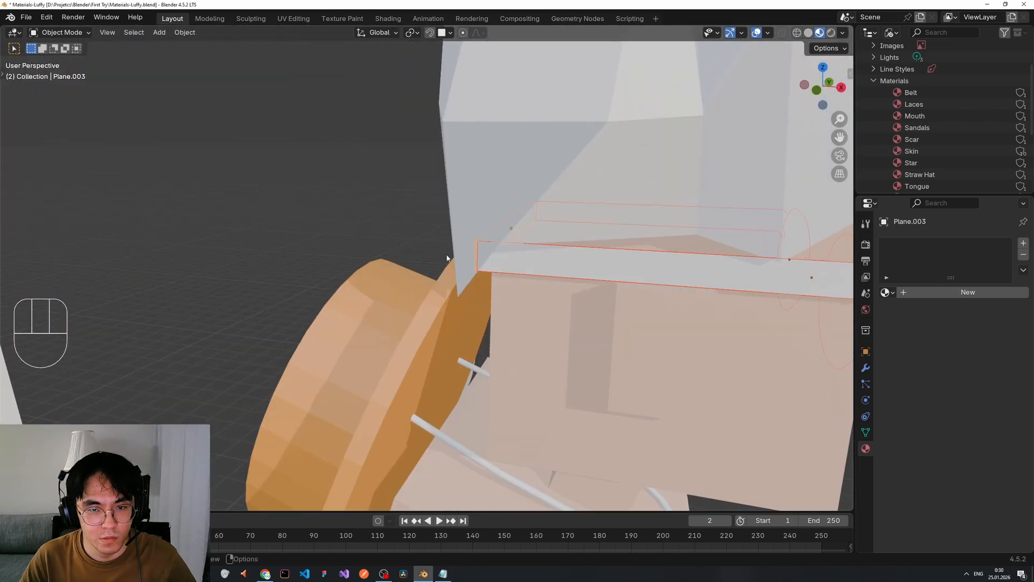
# - Try to join the selected goggles parts into one object, and undo the join
pyautogui.scroll(-4, 552, 273)
pyautogui.hotkey('ctrl', 'j')
pyautogui.moveTo(552, 272); pyautogui.dragTo(492, 322, button='middle')
pyautogui.hotkey('ctrl', 'z')
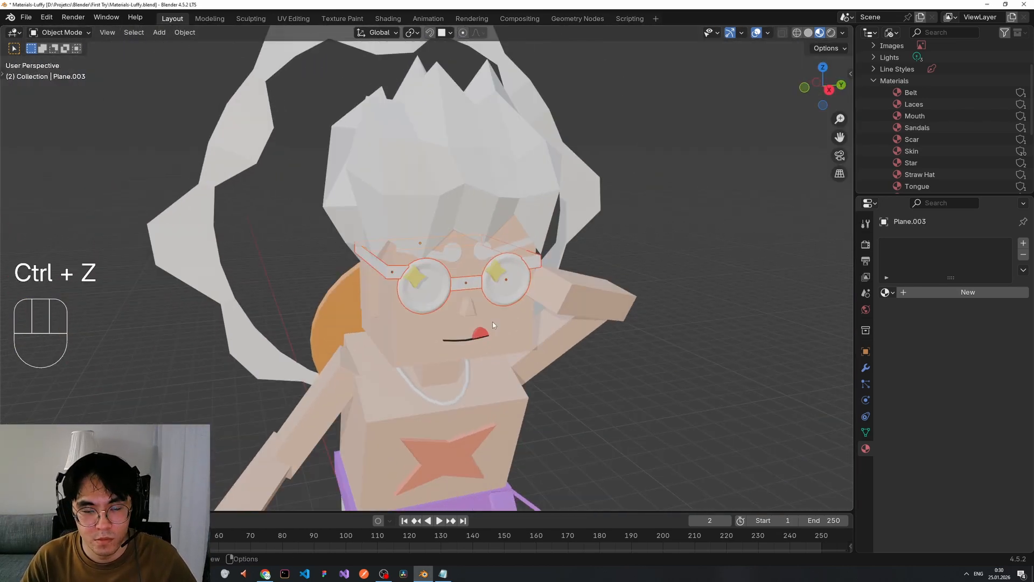
# - Add a new material to the goggles strap and set its base color to #E7E4DEFF
pyautogui.click(968, 292)
pyautogui.click(980, 365)
pyautogui.click(946, 348)
pyautogui.hotkey('ctrl', 'v')
pyautogui.press('Return')
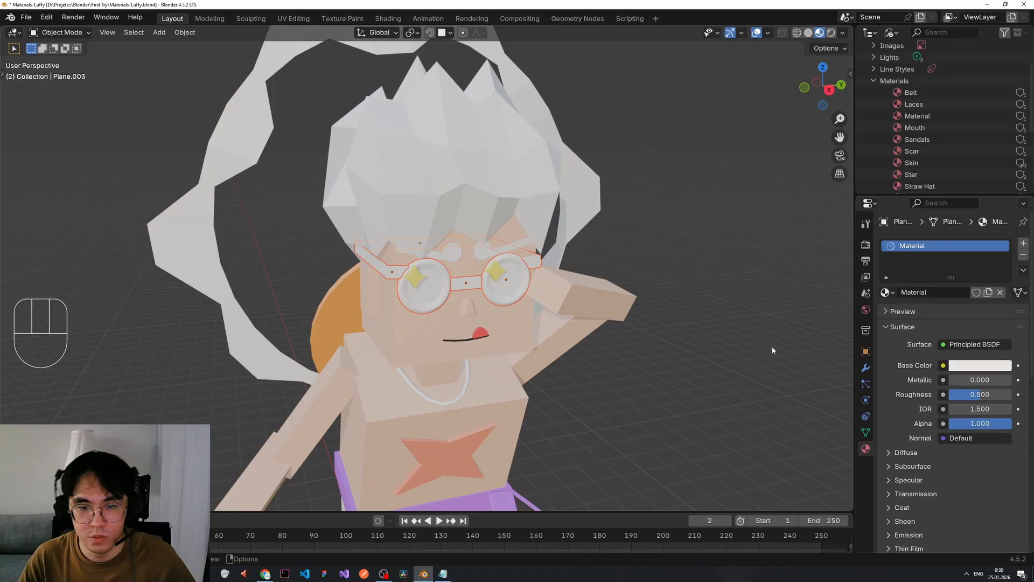
# - Try setting the goggles material's metallic to 1.000 and copying the material to the other parts, and undo these changes
pyautogui.click(959, 369)
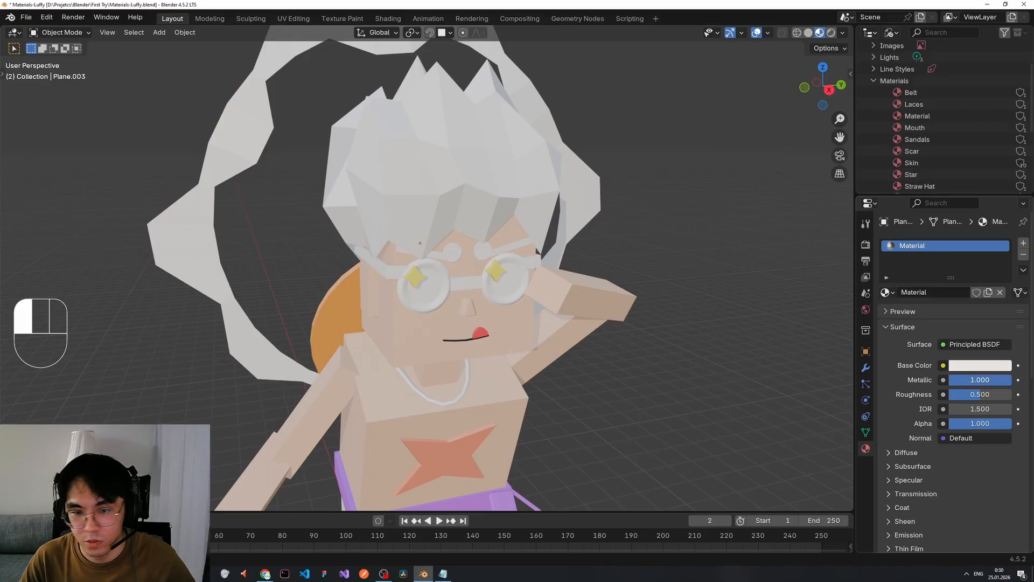
pyautogui.click(1023, 271)
pyautogui.click(993, 295)
pyautogui.moveTo(644, 324); pyautogui.dragTo(649, 344, button='middle')
pyautogui.hotkey('ctrl', 'z')
pyautogui.hotkey('ctrl', 'z')
pyautogui.hotkey('ctrl', 'z')
# - Copy the goggles material to all selected goggles parts and set its metallic value to 1.000
pyautogui.click(1023, 271)
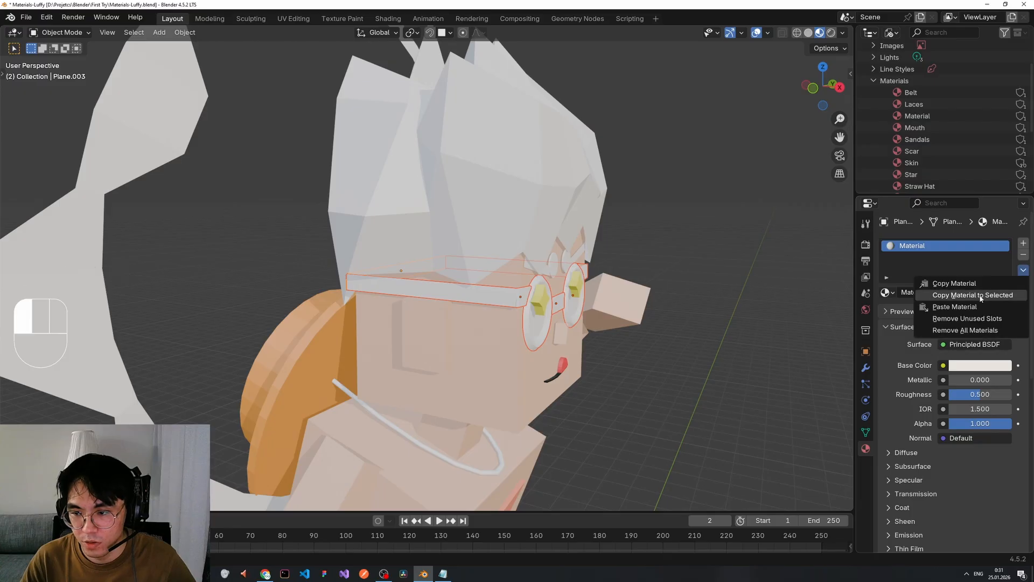
pyautogui.click(954, 318)
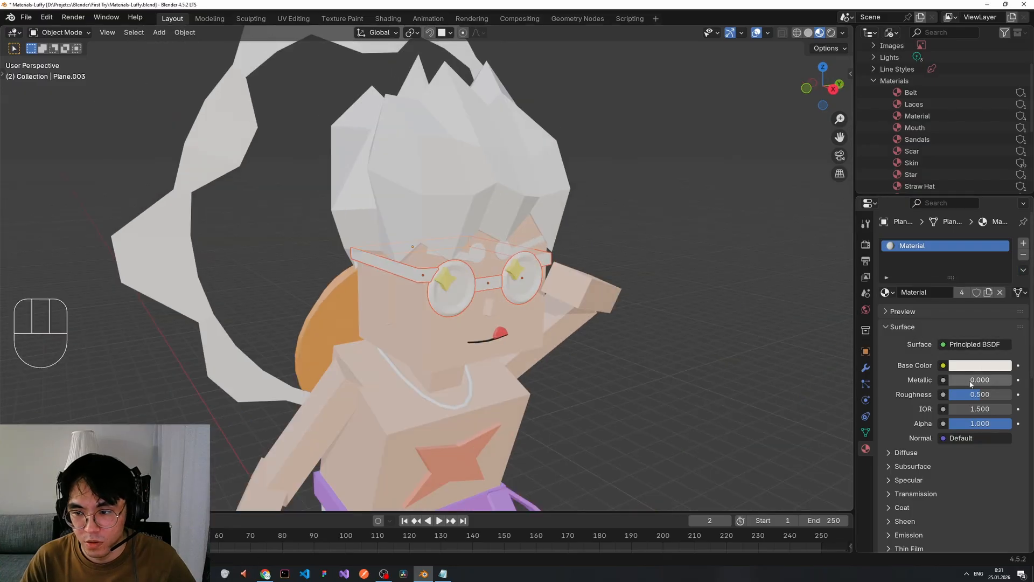
pyautogui.moveTo(971, 383); pyautogui.dragTo(1030, 384)
pyautogui.moveTo(648, 349); pyautogui.dragTo(608, 354, button='middle')
pyautogui.scroll(2, 725, 377)
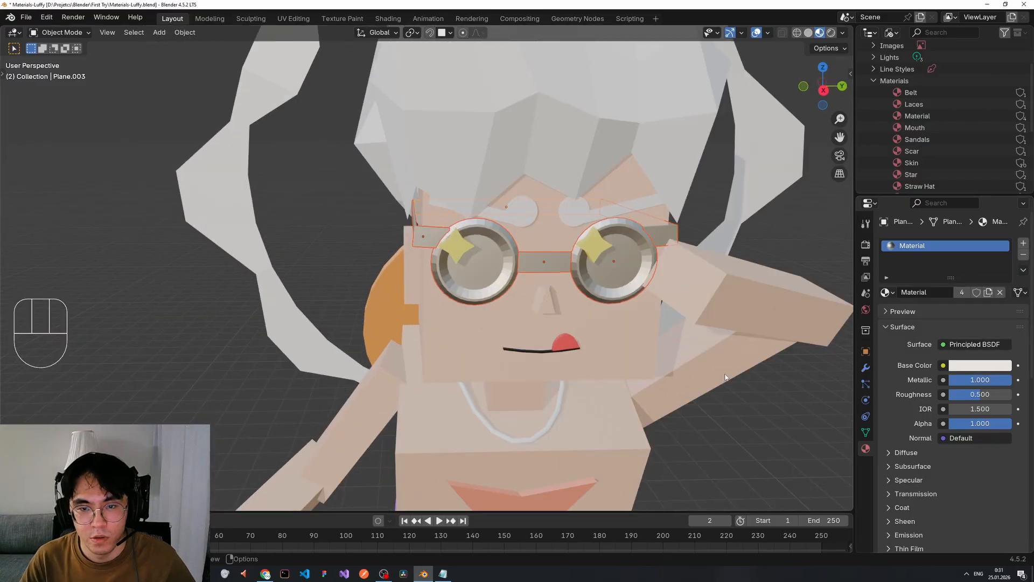
# - Enter #E7E4DEFF again as the metallic goggles material's base color
pyautogui.click(988, 370)
pyautogui.click(976, 347)
pyautogui.hotkey('ctrl', 'v')
pyautogui.press('Return')
pyautogui.scroll(-2, 735, 380)
pyautogui.scroll(1, 734, 380)
# - Copy the purple hex value #9B69E7FF from the Notepad notes and select only the round goggle lenses in Blender
pyautogui.hotkey('alt', 'Tab')
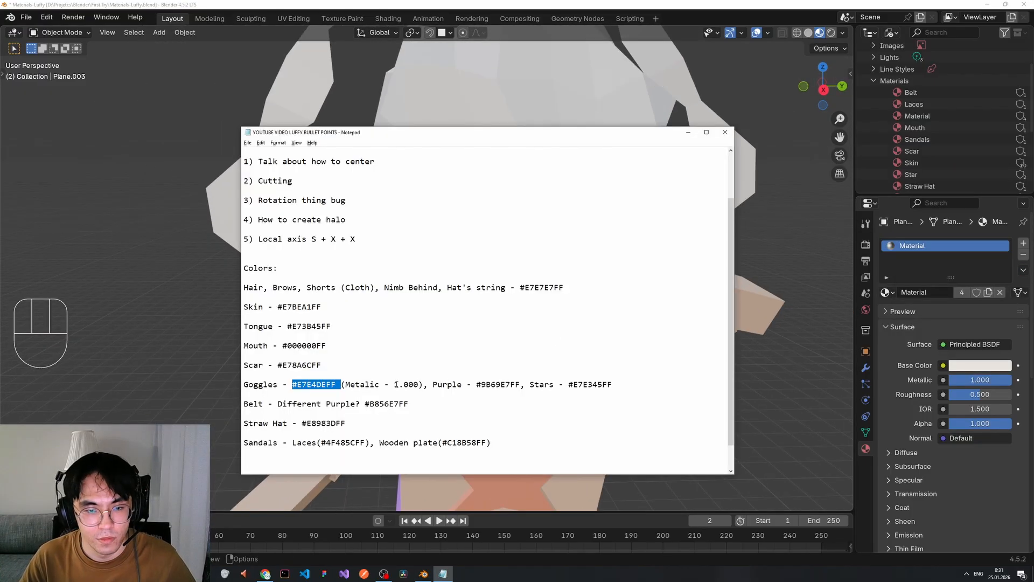
pyautogui.hotkey('alt', 'Tab')
pyautogui.click(495, 277)
pyautogui.press('Tab')
pyautogui.press('Tab')
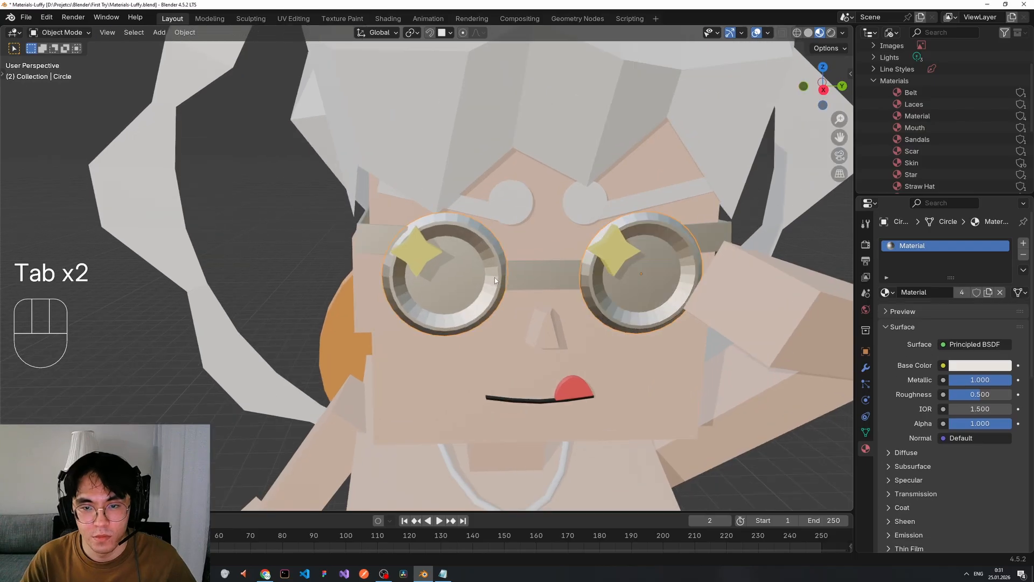
# - Add a second material slot to the goggle lenses with a new material whose base color is #9B69E7FF
pyautogui.click(1024, 245)
pyautogui.click(945, 319)
pyautogui.click(966, 390)
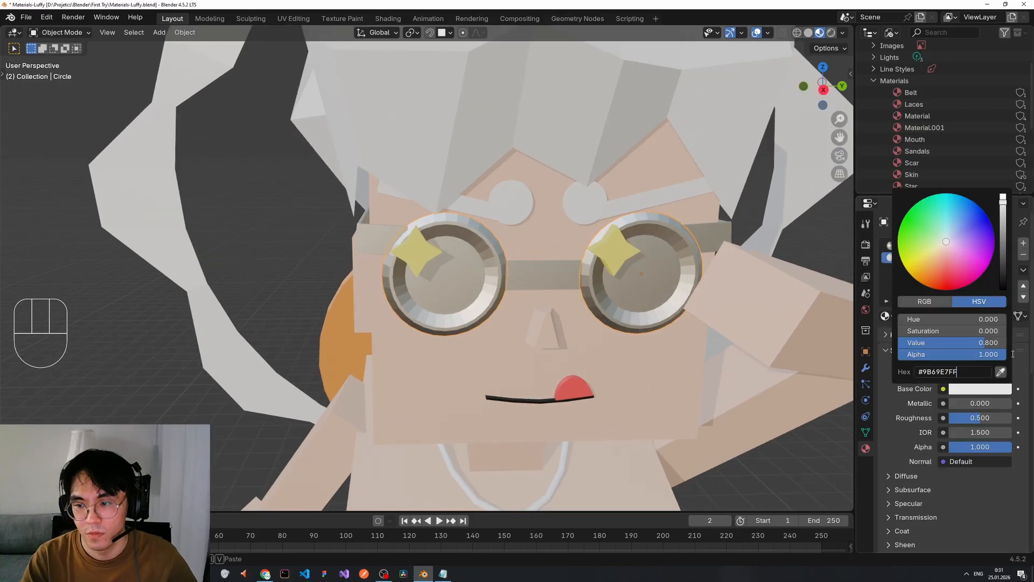
pyautogui.press('Return')
# - Assign the purple material to the inner faces of the goggle lenses in Edit Mode and return to Object Mode
pyautogui.press('Tab')
pyautogui.click(937, 258)
pyautogui.click(905, 328)
pyautogui.press('Tab')
pyautogui.scroll(-2, 740, 387)
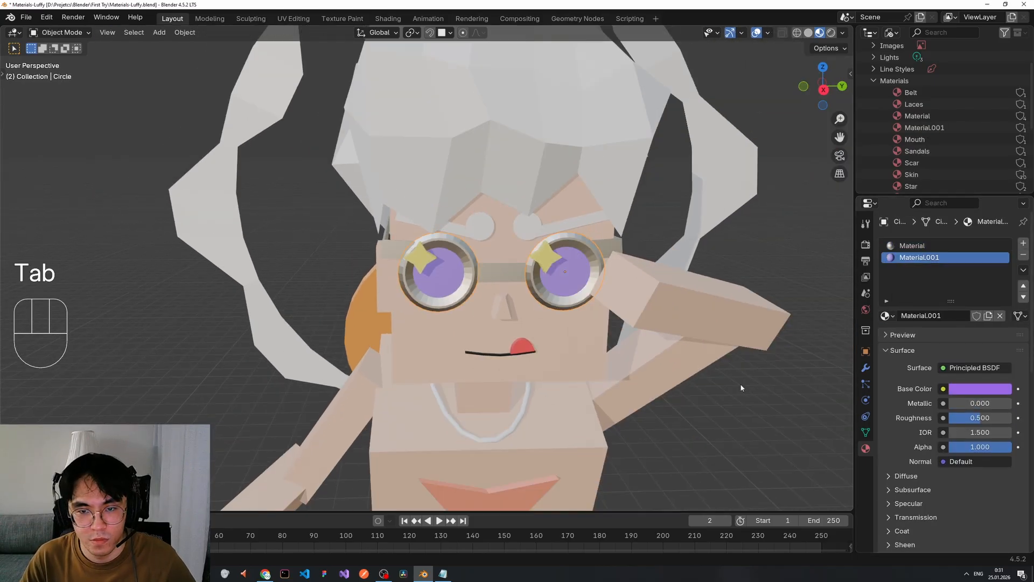
# - Check the Notepad color list and examine the whole colored character from the front
pyautogui.scroll(-3, 740, 383)
pyautogui.keyDown('shift'); pyautogui.moveTo(740, 383); pyautogui.dragTo(552, 308, button='middle'); pyautogui.keyUp('shift')
pyautogui.scroll(-2, 551, 351)
pyautogui.hotkey('alt', 'Tab')
pyautogui.hotkey('alt', 'Tab')
pyautogui.moveTo(587, 266)
pyautogui.mouseDown(button='middle')
pyautogui.moveTo(584, 289)
pyautogui.moveTo(583, 228)
pyautogui.moveTo(576, 281)
pyautogui.mouseUp(button='middle')
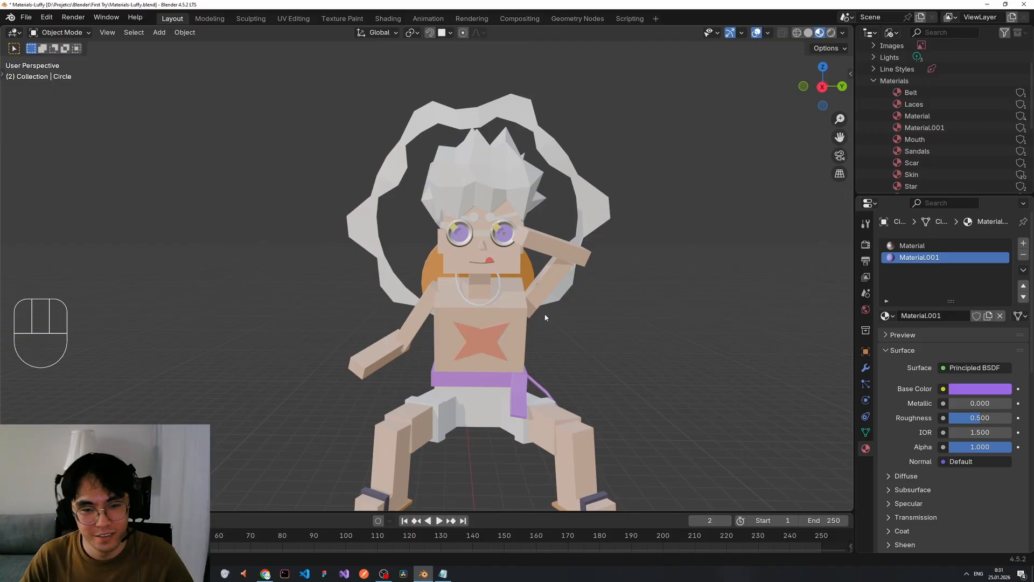
pyautogui.moveTo(545, 317); pyautogui.dragTo(560, 331, button='middle')
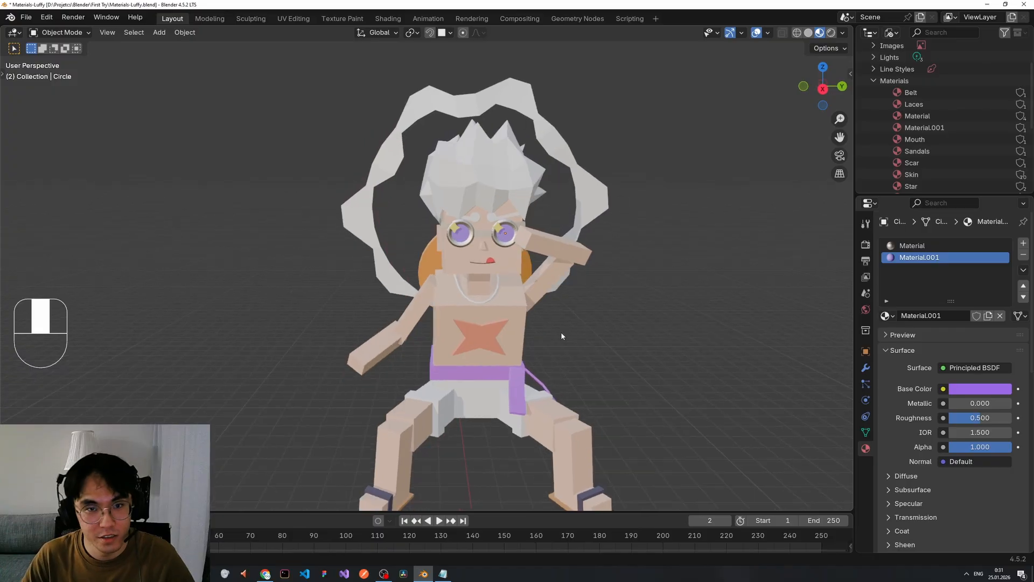
pyautogui.scroll(-2, 539, 306)
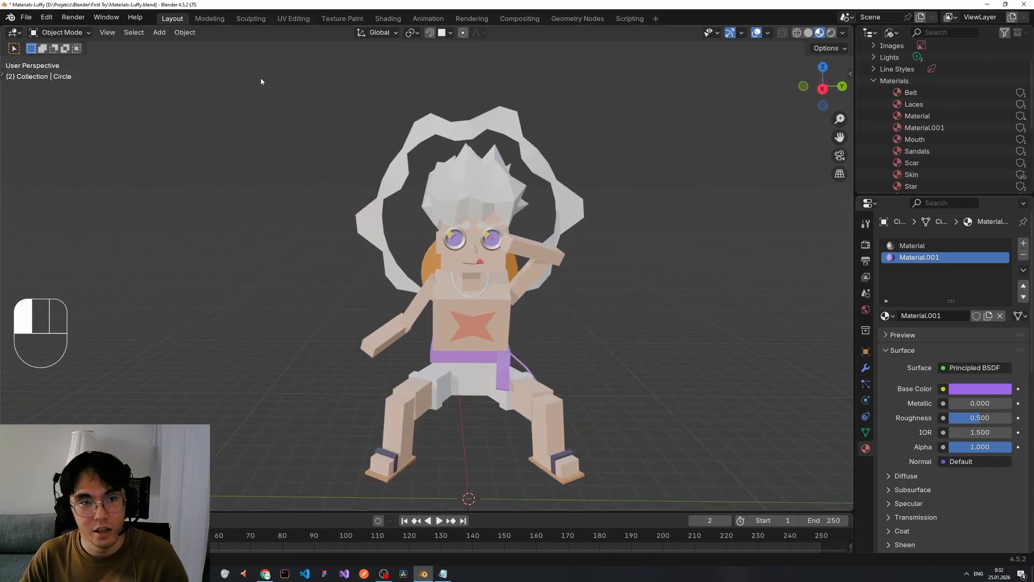
pyautogui.scroll(-1, 271, 81)
pyautogui.scroll(1, 281, 81)
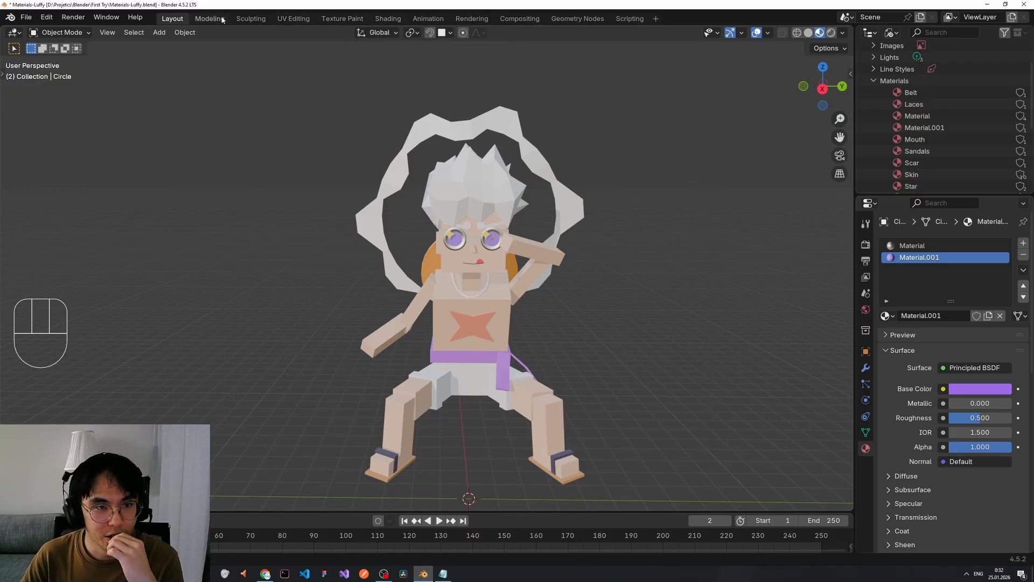
# - Switch to the Shading workspace and maximize its 3D viewport
pyautogui.click(198, 19)
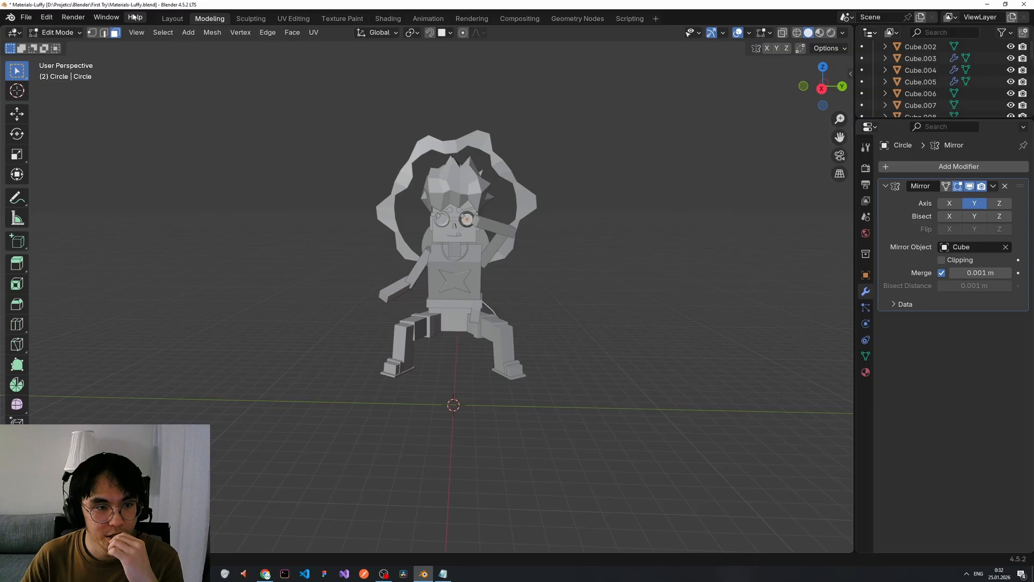
pyautogui.click(179, 20)
pyautogui.click(333, 20)
pyautogui.click(393, 18)
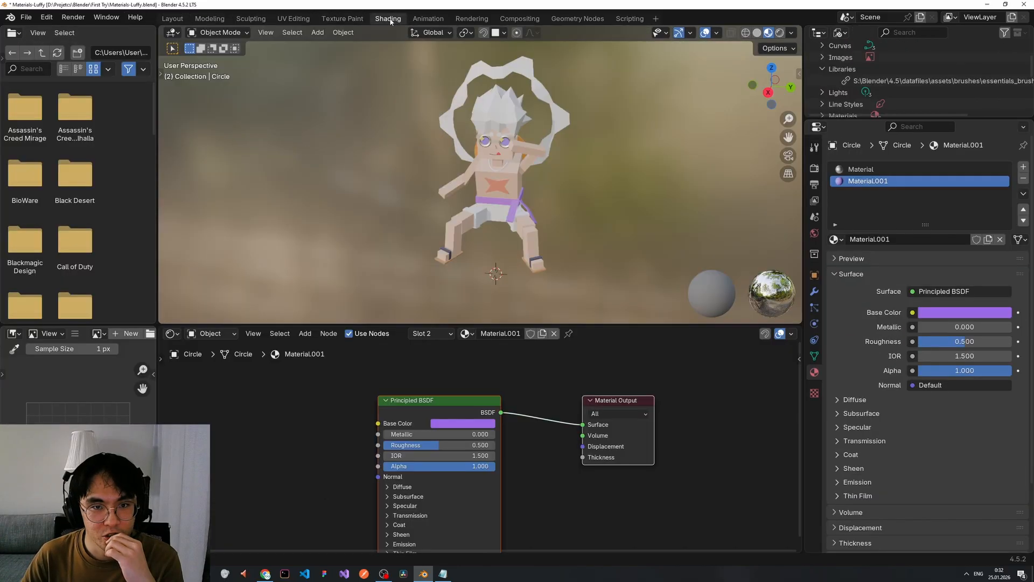
pyautogui.scroll(2, 581, 113)
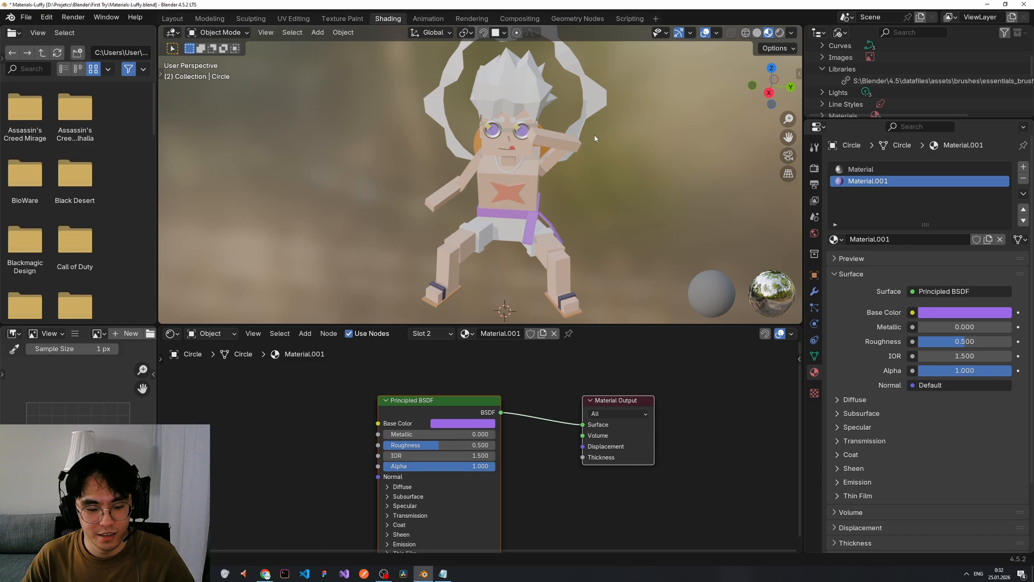
pyautogui.hotkey('ctrl', 'space')
# - Examine the colored character in the maximized material preview from several angles and distances
pyautogui.scroll(3, 727, 147)
pyautogui.scroll(-4, 728, 147)
pyautogui.scroll(5, 713, 152)
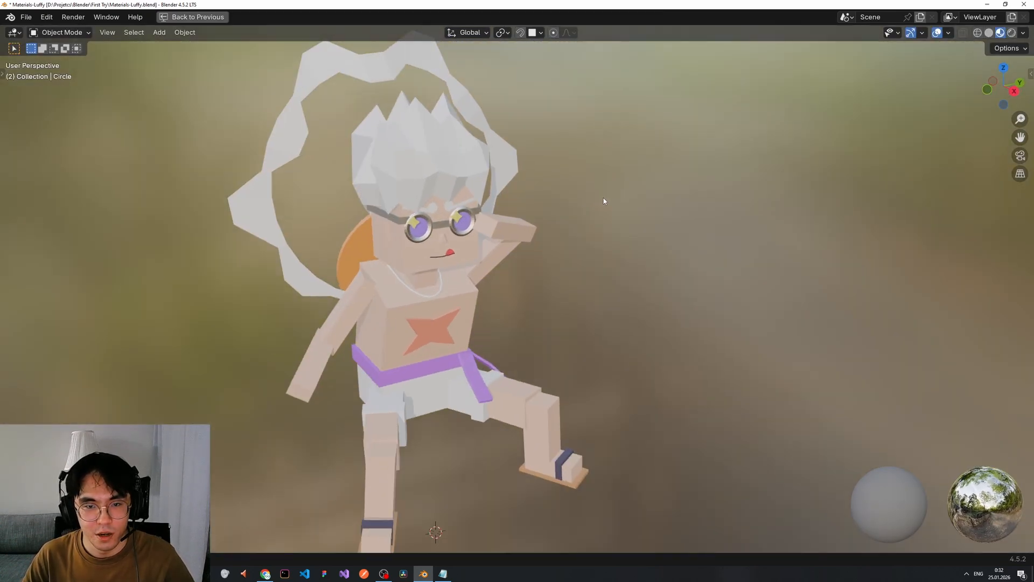
pyautogui.moveTo(603, 200); pyautogui.dragTo(577, 182, button='middle')
pyautogui.scroll(-1, 562, 198)
pyautogui.scroll(-1, 606, 199)
pyautogui.scroll(-1, 587, 186)
pyautogui.scroll(1, 577, 182)
pyautogui.scroll(1, 576, 182)
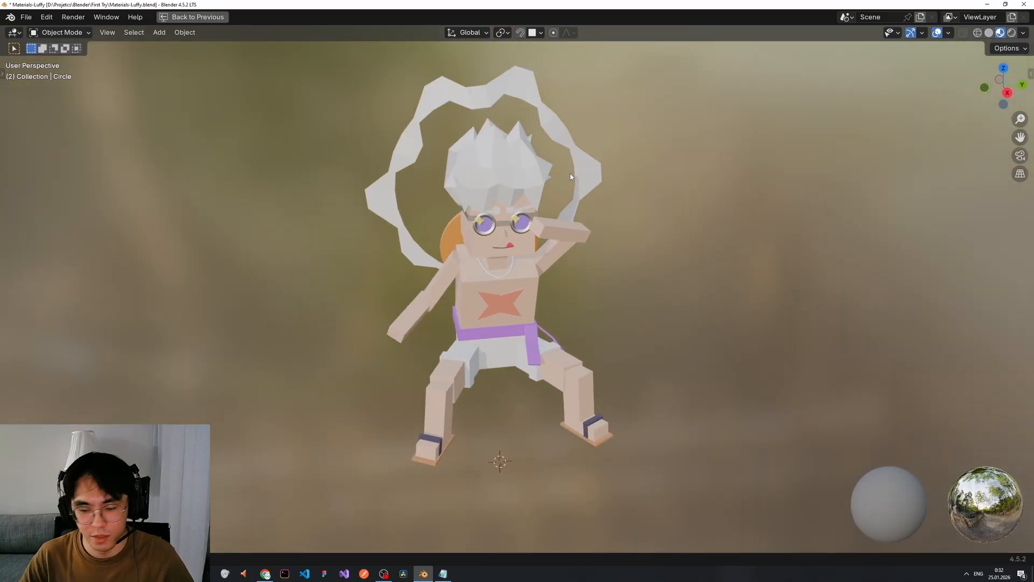
pyautogui.moveTo(569, 182); pyautogui.dragTo(533, 177, button='middle')
pyautogui.scroll(-2, 538, 169)
pyautogui.scroll(3, 537, 169)
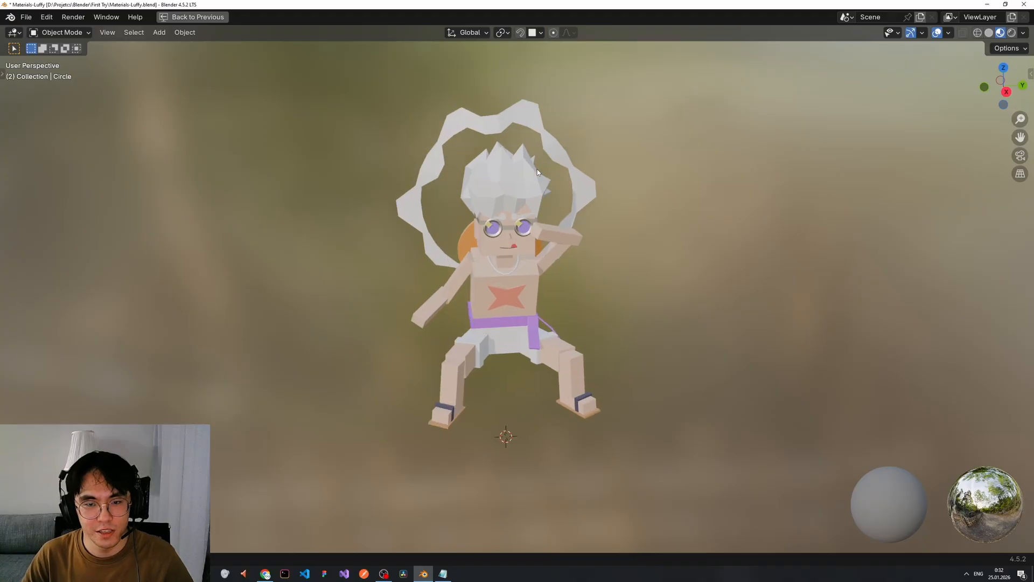
pyautogui.scroll(-2, 541, 170)
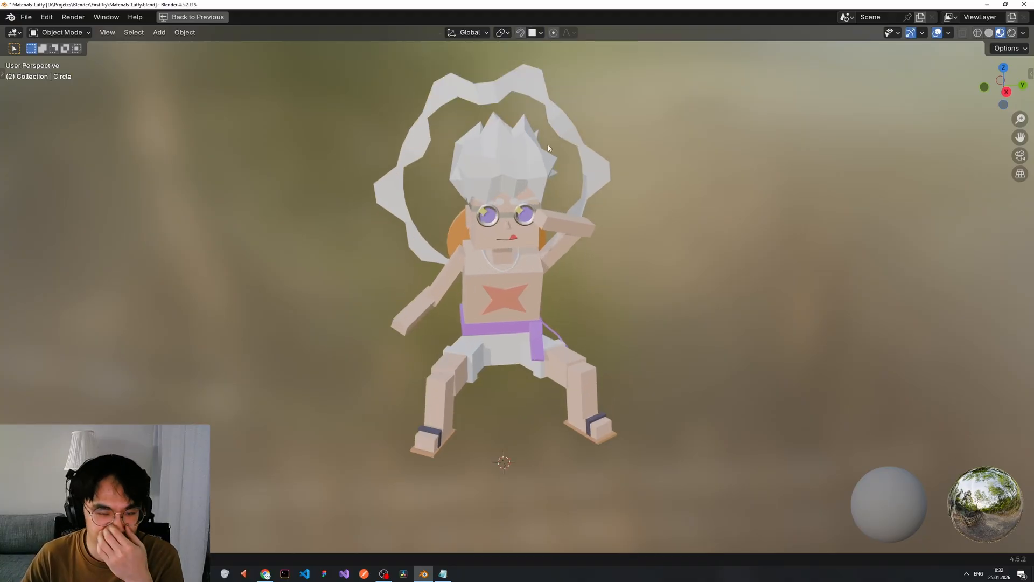